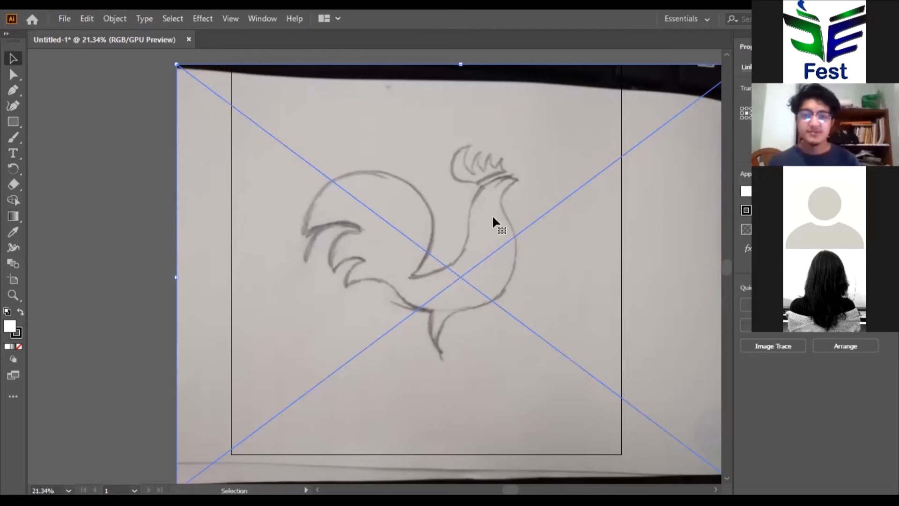
Reposition the rooster sketch photo so the drawing sits slightly higher and further left on the artboard
left_click_drag(386, 141, 390, 126)
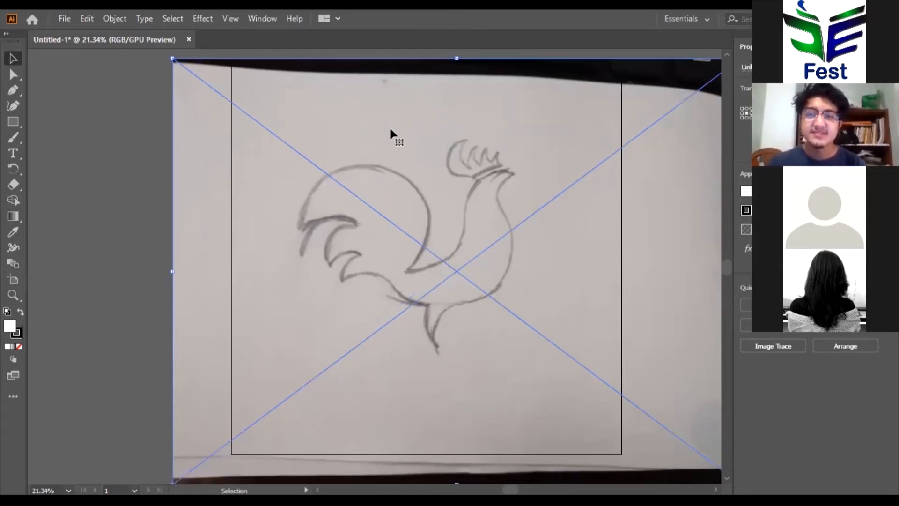
left_click_drag(391, 129, 381, 119)
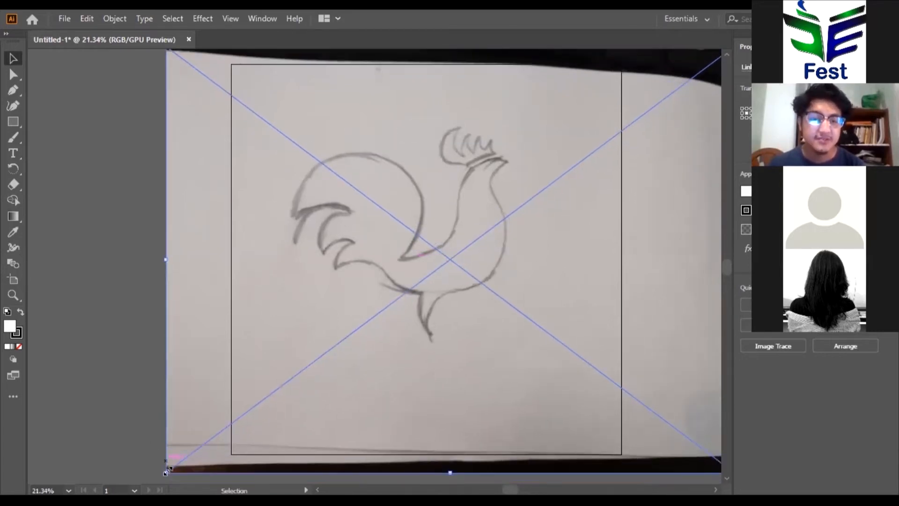
Draw a small white square with the Rectangle tool on the empty canvas left of the sketch photo
left_click(14, 123)
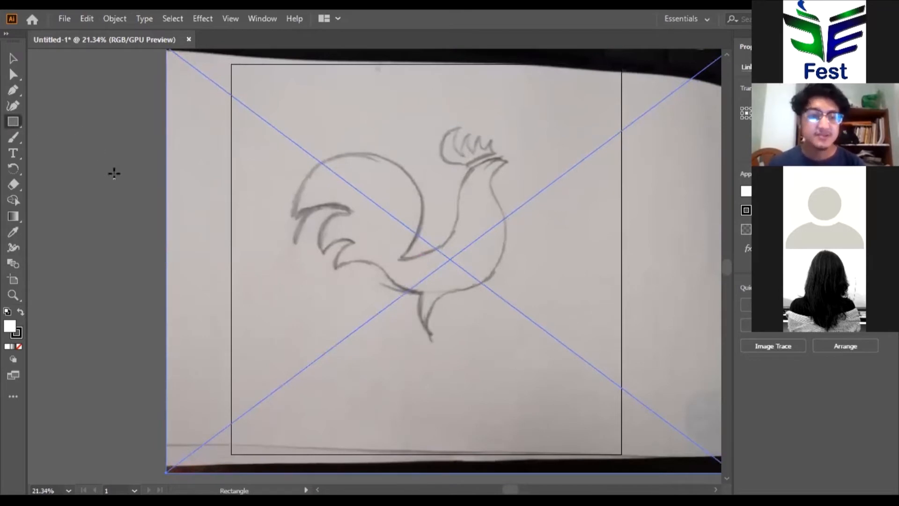
scroll(136, 185, "up", 1)
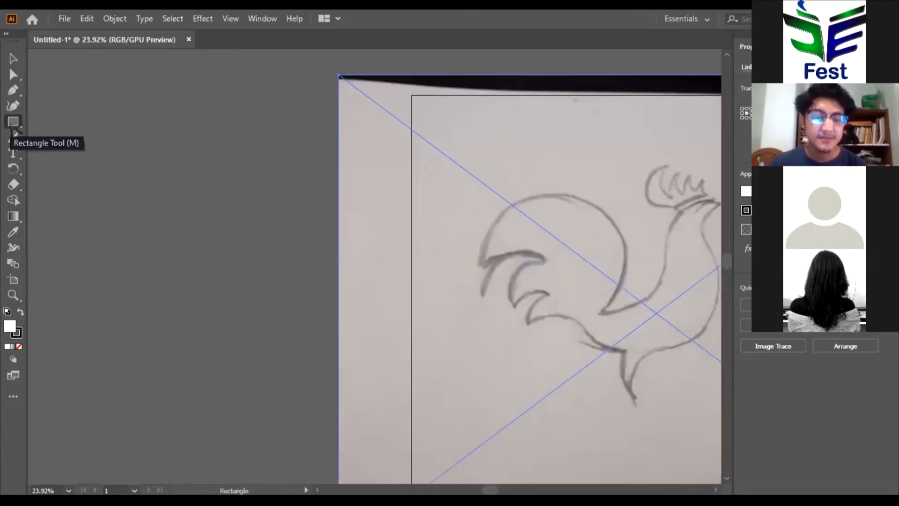
left_click_drag(174, 160, 195, 180)
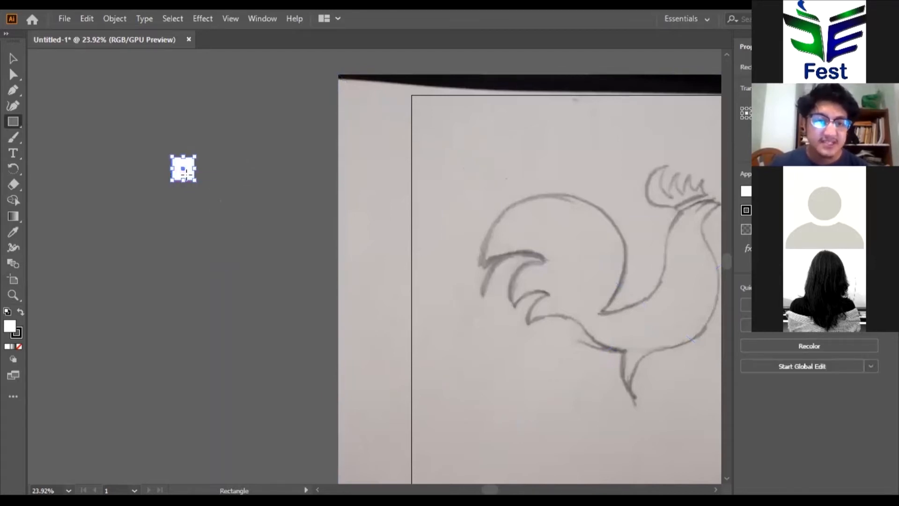
Duplicate the small square and place the copy flush against its right side
key("v")
left_click(221, 169)
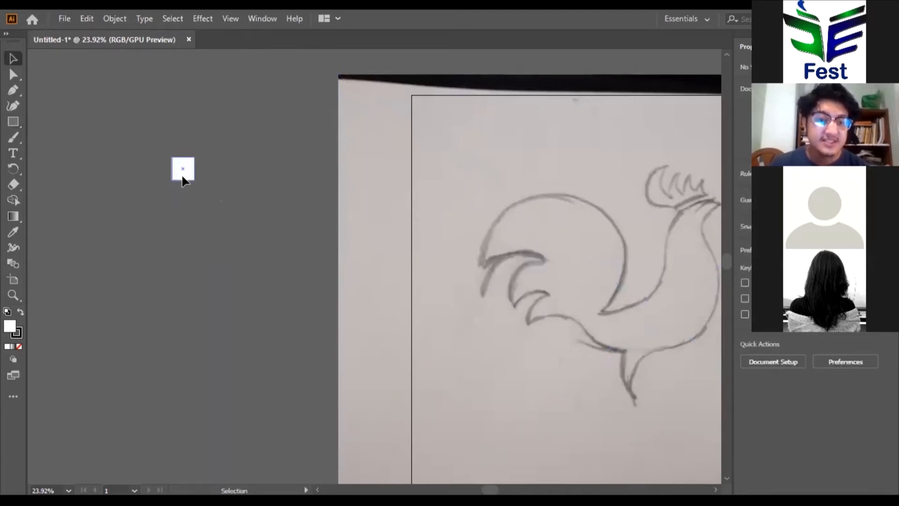
left_click_drag(182, 178, 213, 187)
Draw a square about 211 pt wide on top of the two small squares, spanning their combined width, and deselect it
scroll(195, 223, "up", 3)
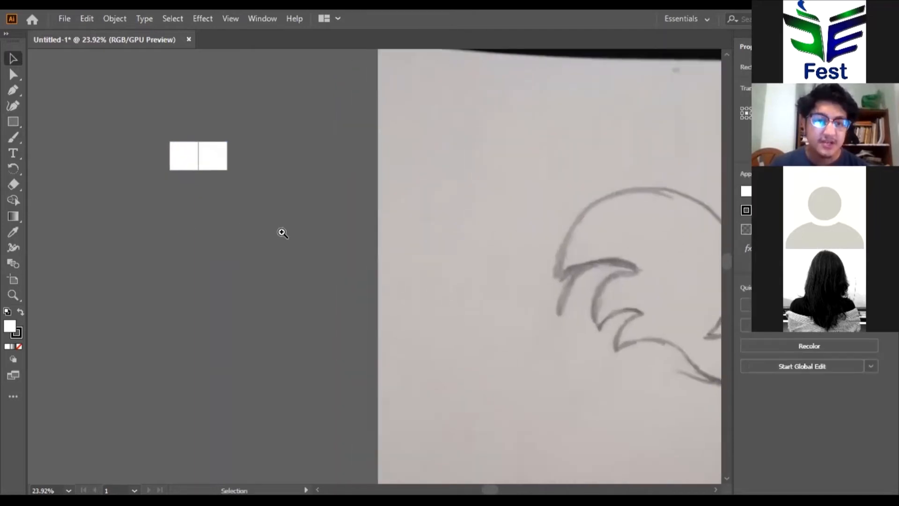
scroll(253, 313, "up", 1)
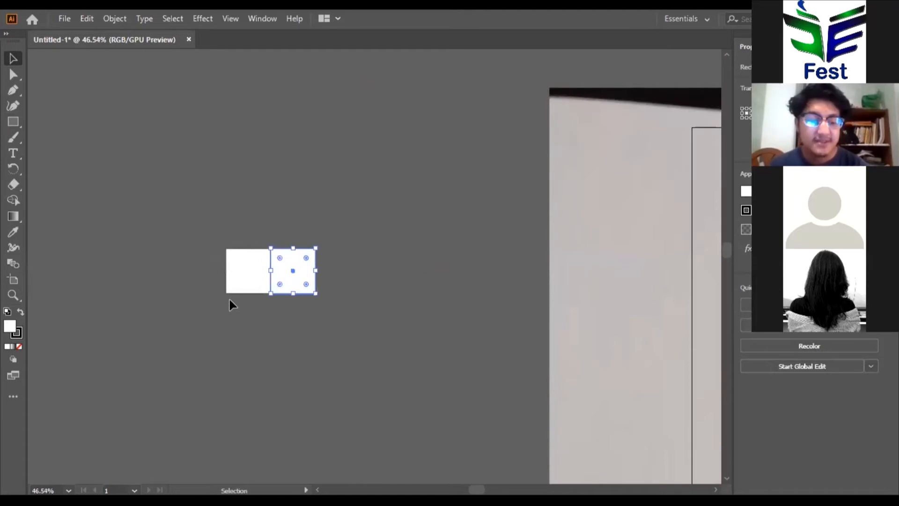
key("m")
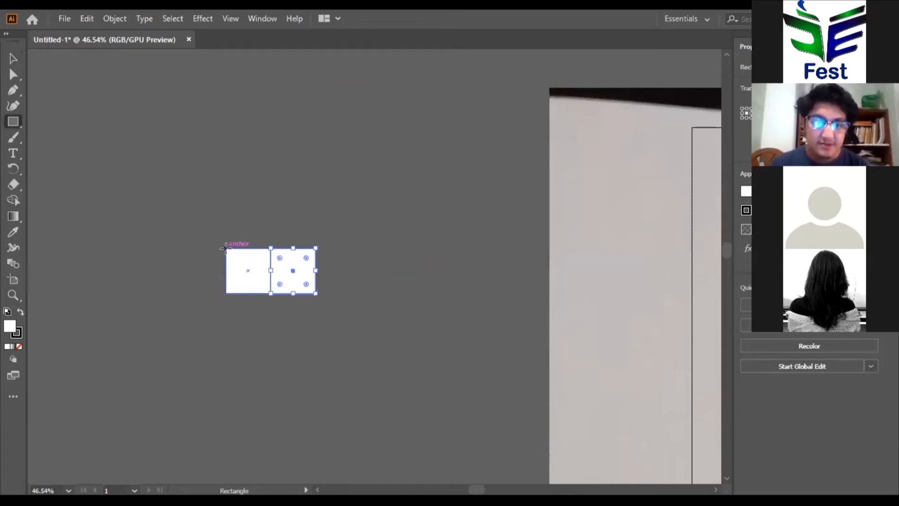
left_click_drag(225, 248, 335, 238)
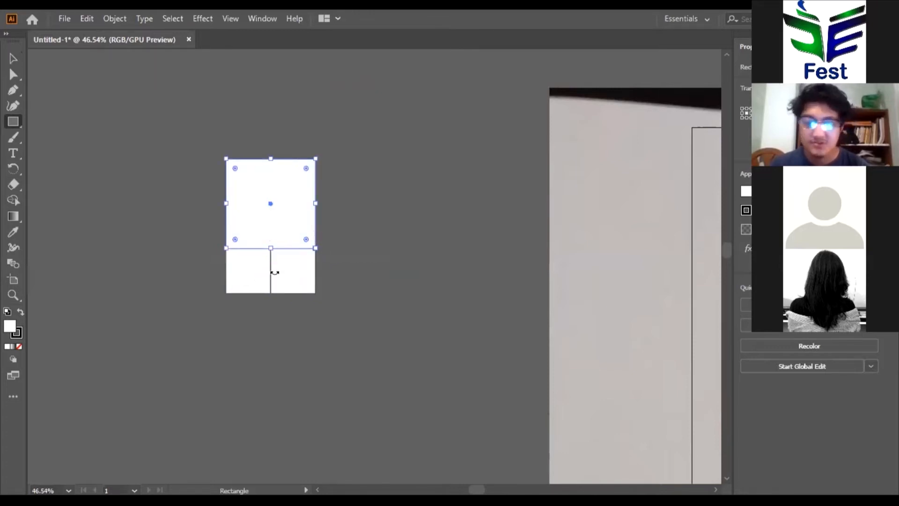
left_click_drag(237, 281, 268, 282)
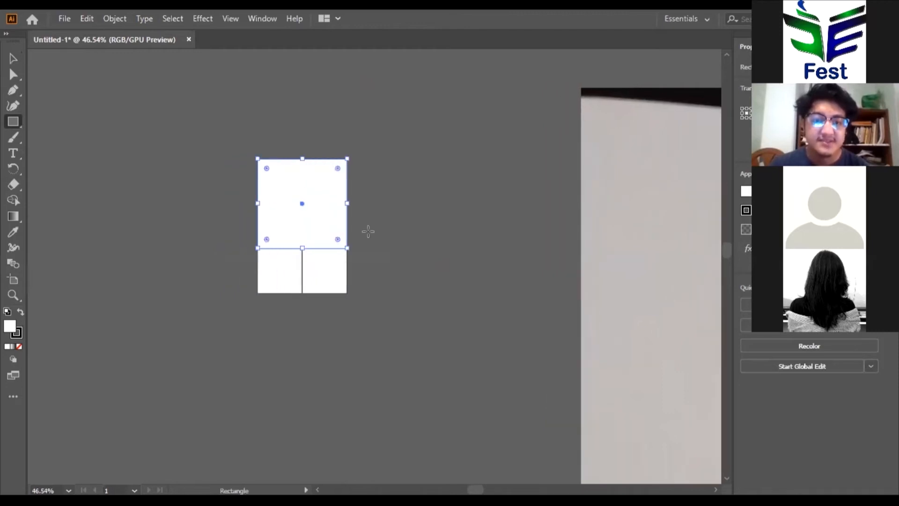
scroll(401, 263, "up", 2)
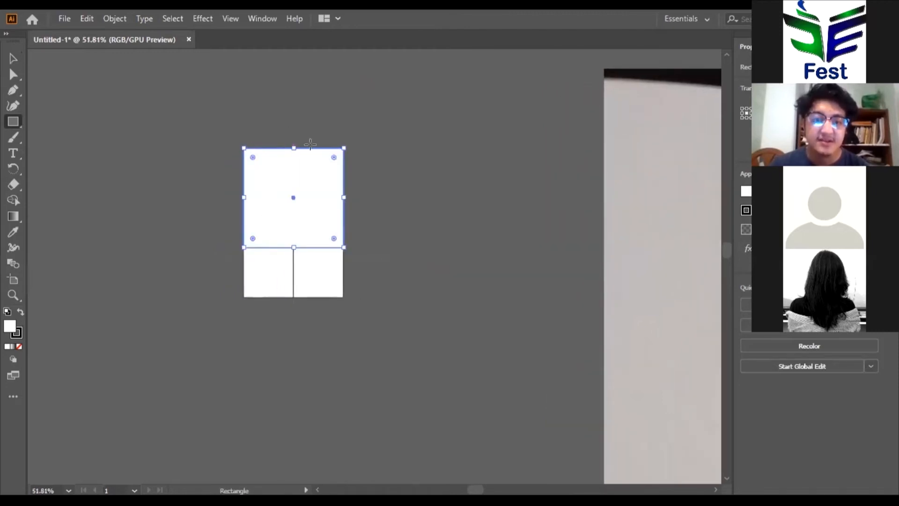
left_click(458, 273)
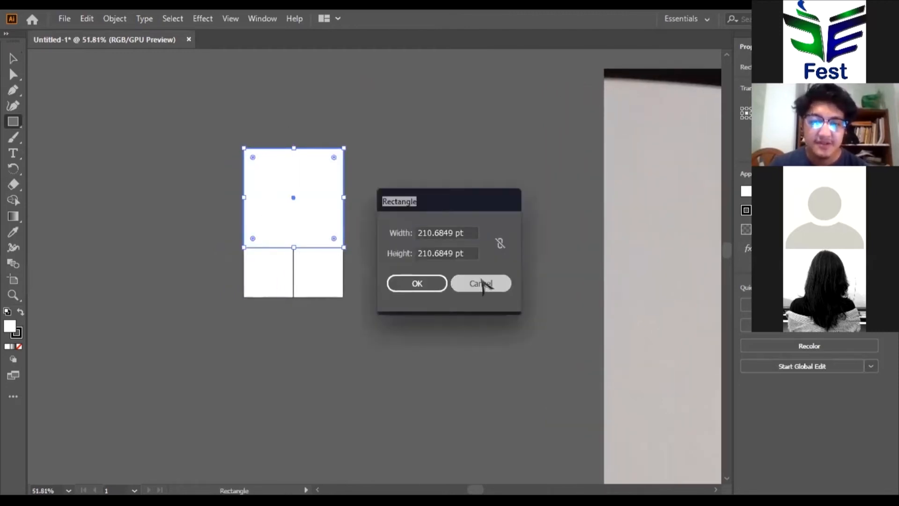
key("Escape")
key("v")
left_click(423, 250)
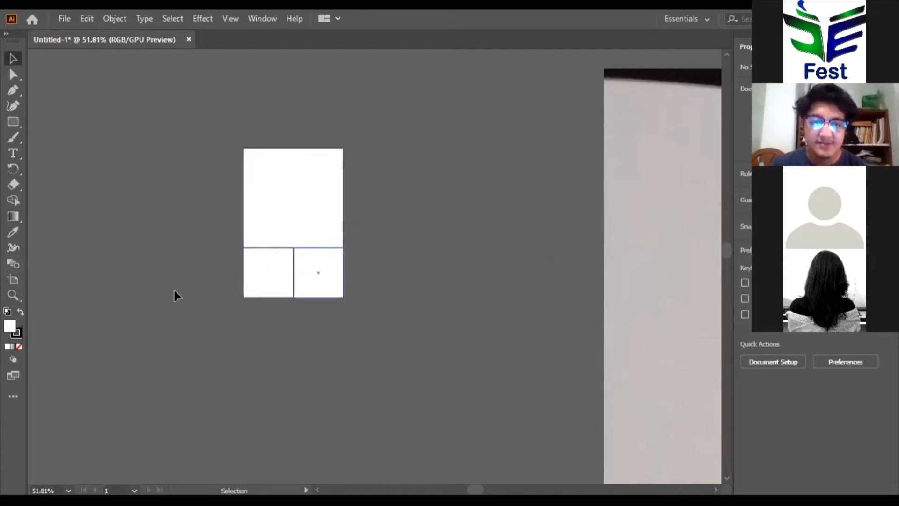
Draw a square left of the stack matching its full height, and another below spanning the combined width
scroll(362, 267, "down", 2)
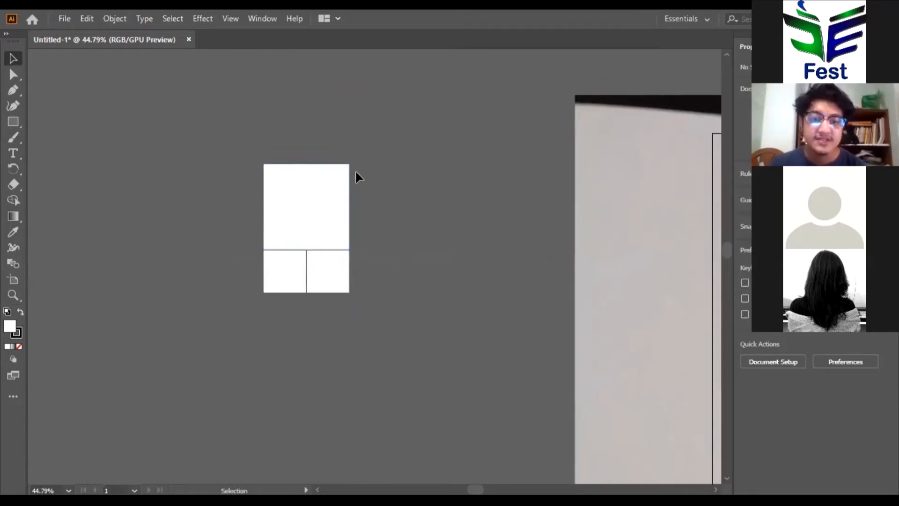
scroll(456, 339, "down", 2)
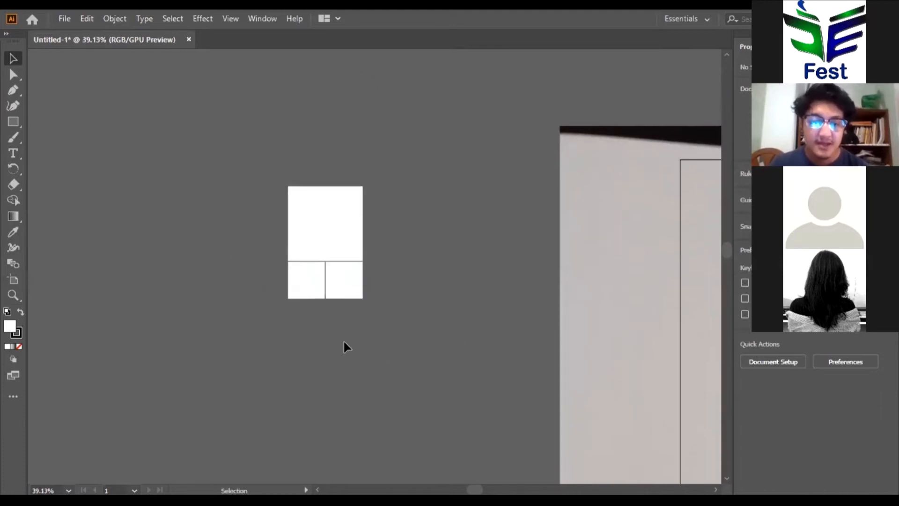
left_click_drag(308, 337, 329, 340)
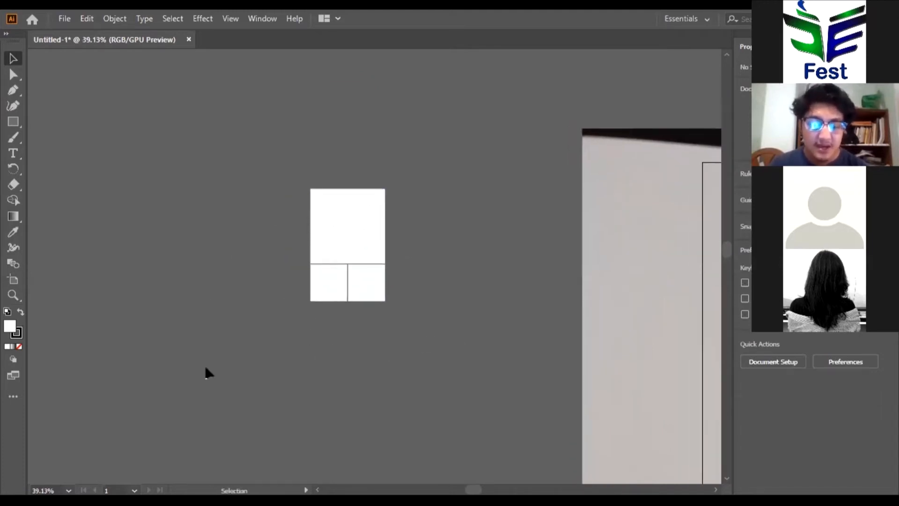
scroll(257, 364, "down", 1)
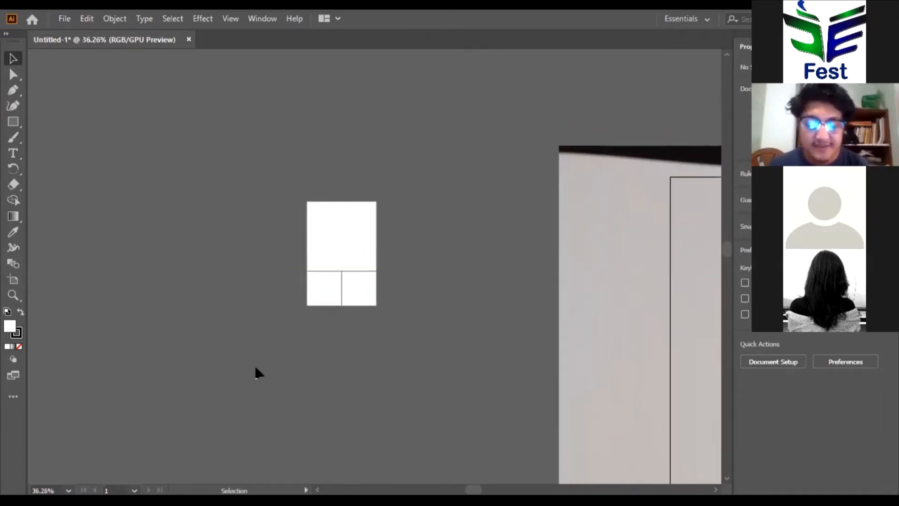
key("m")
mouse_move(307, 203)
left_mouse_down()
mouse_move(291, 273)
mouse_move(240, 304)
left_mouse_up()
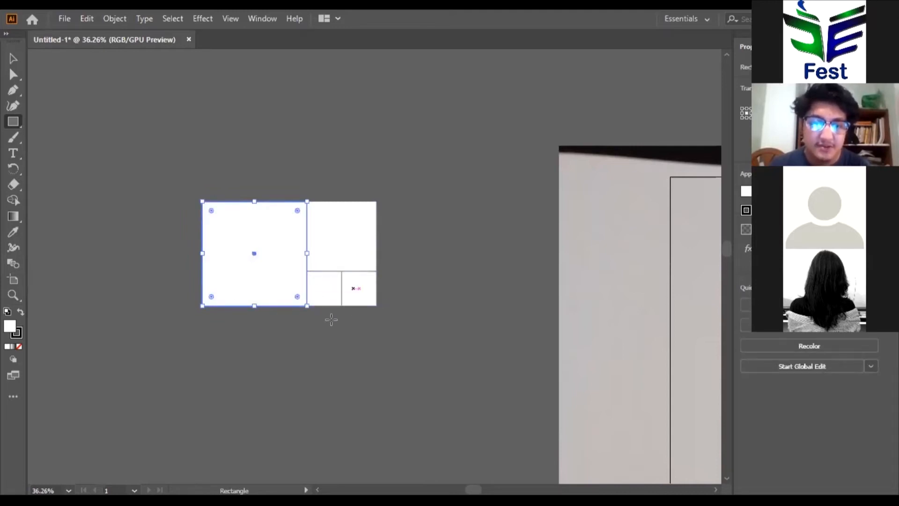
left_click_drag(377, 306, 204, 411)
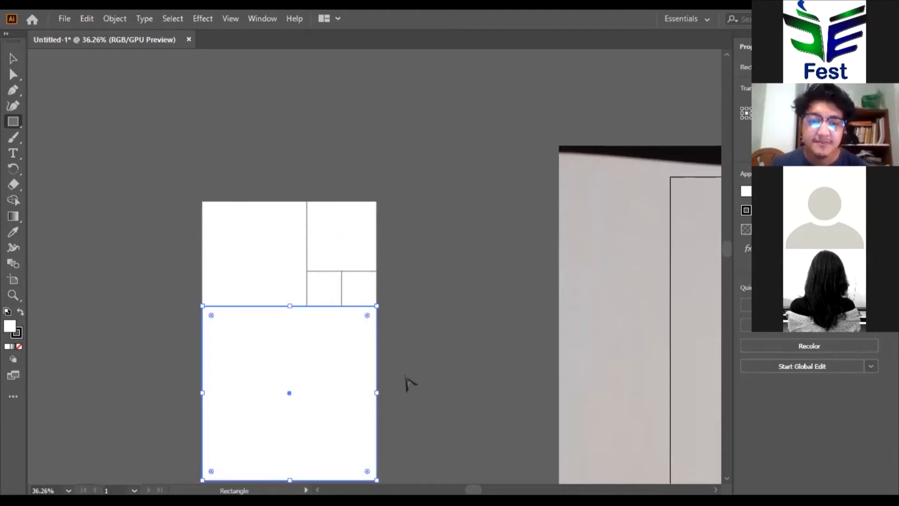
Draw a square right of the block matching its full height, and another above spanning the combined width
left_click_drag(415, 364, 331, 316)
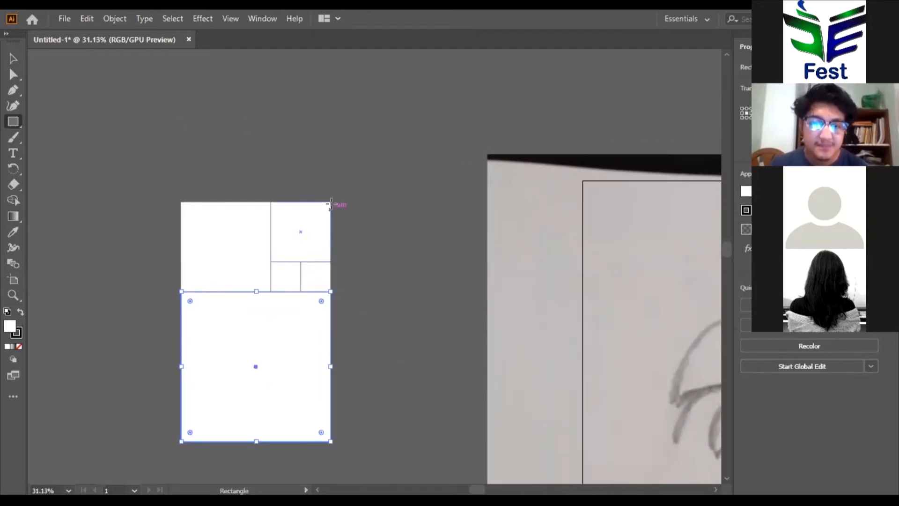
left_click_drag(331, 202, 424, 445)
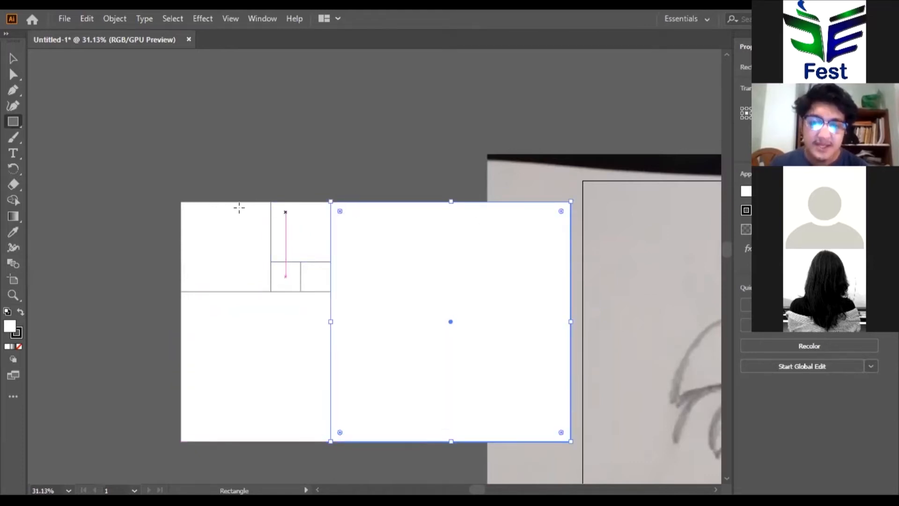
left_click_drag(180, 201, 571, 163)
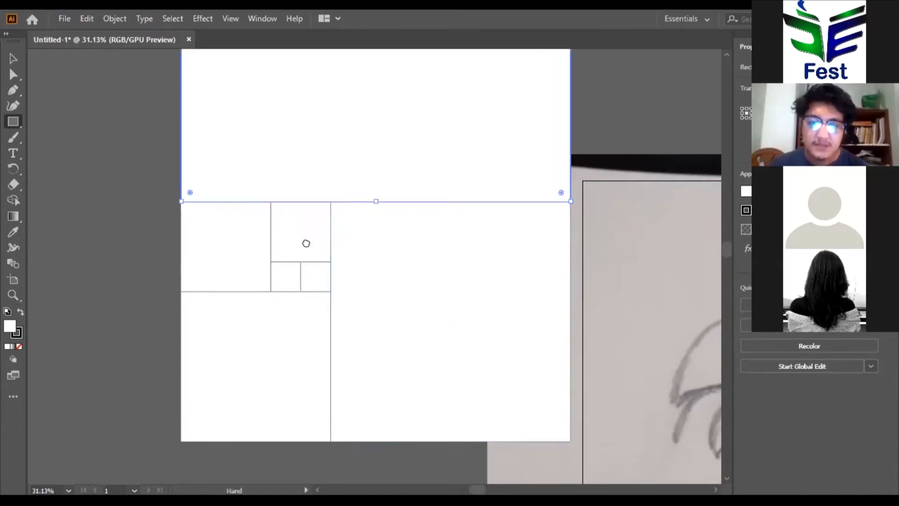
Draw a square of about 2212 pt left of the block, matching its full height, and deselect it
mouse_move(305, 244)
left_mouse_down()
mouse_move(430, 305)
mouse_move(301, 292)
mouse_move(94, 311)
left_mouse_up()
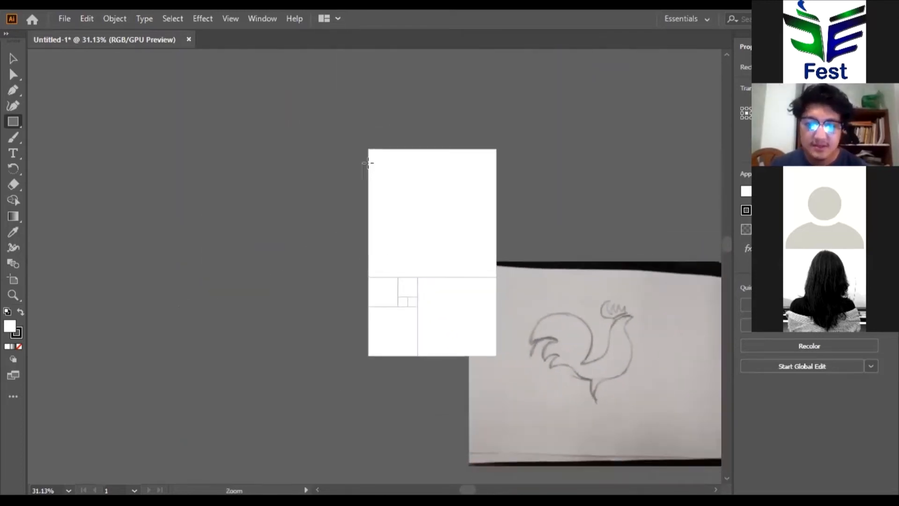
left_click_drag(369, 354, 227, 137)
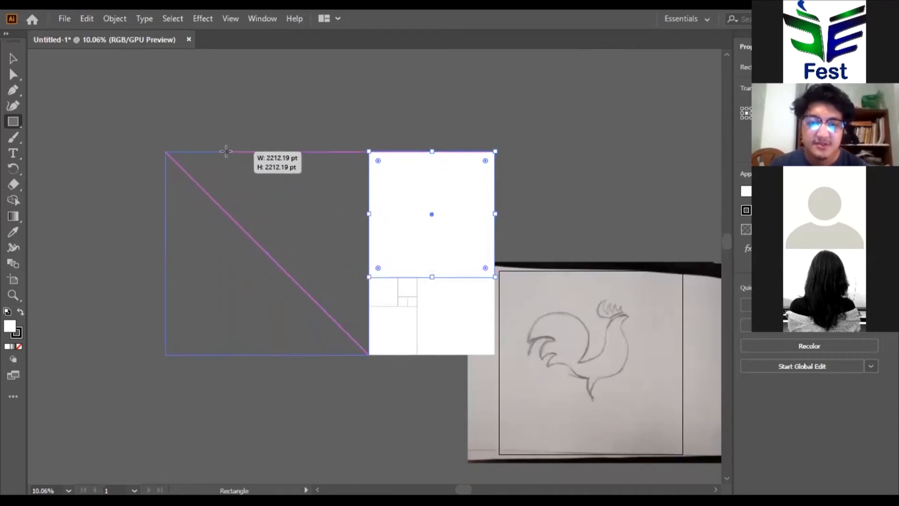
key("v")
left_click(455, 88)
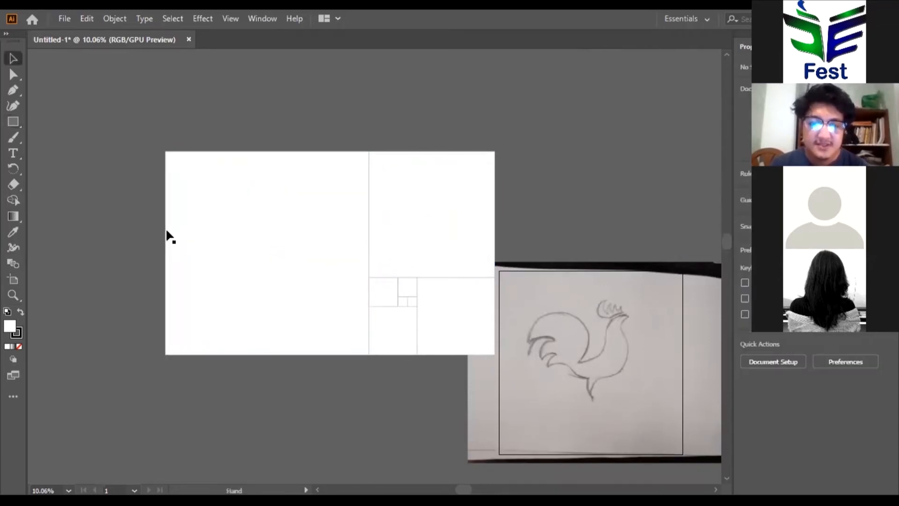
Select all the squares and rotate them together 90° clockwise so the largest square is on top
left_click_drag(83, 133, 346, 407)
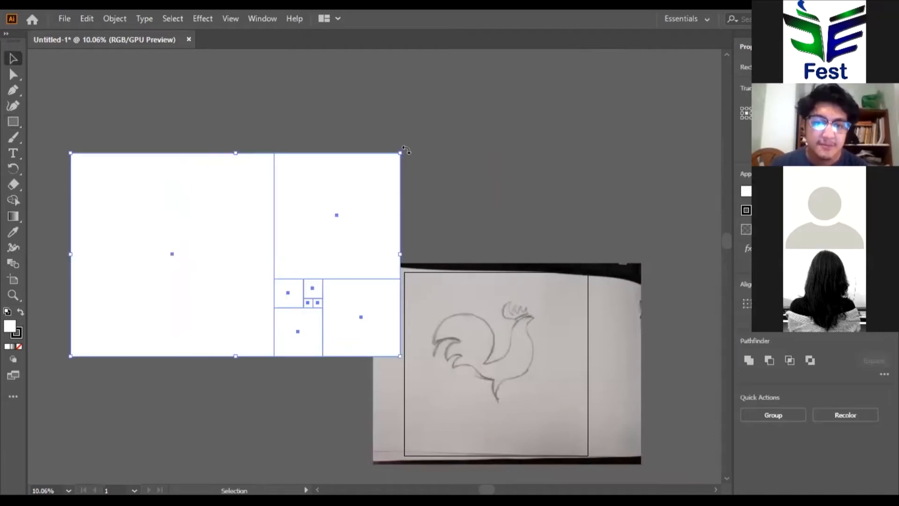
left_click_drag(410, 168, 295, 346)
left_click_drag(206, 357, 269, 385)
left_click(397, 187)
Examine the nested squares from the two smallest ones out to the whole rectangle beside the rooster sketch
scroll(301, 317, "down", 2)
scroll(289, 325, "down", 1)
scroll(199, 426, "down", 2)
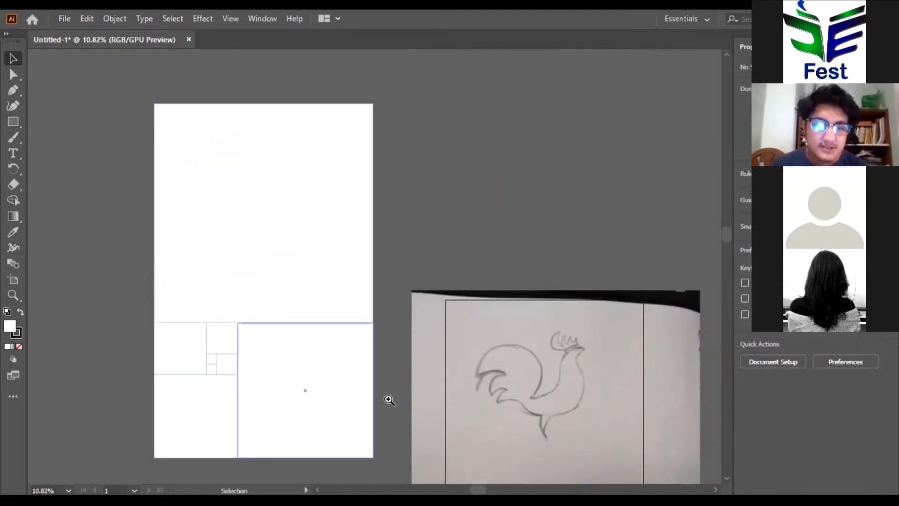
left_click_drag(212, 409, 274, 269)
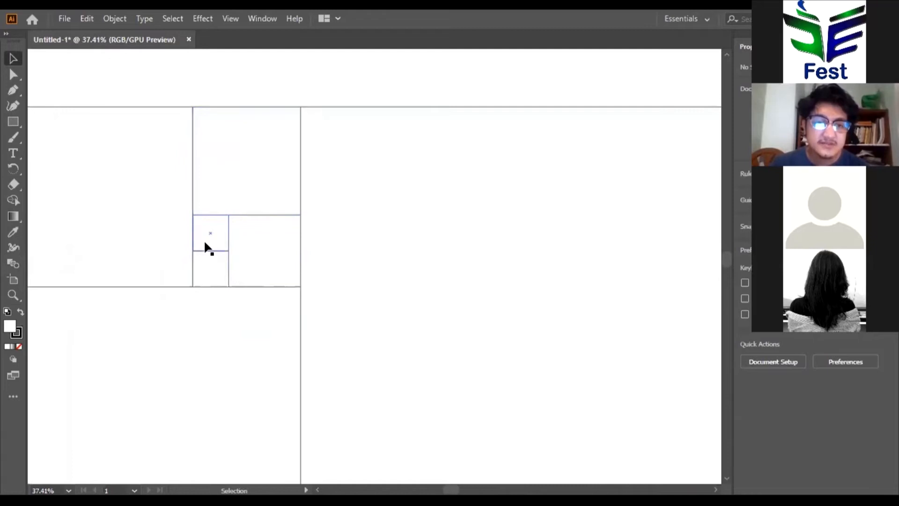
left_click_drag(255, 241, 211, 241)
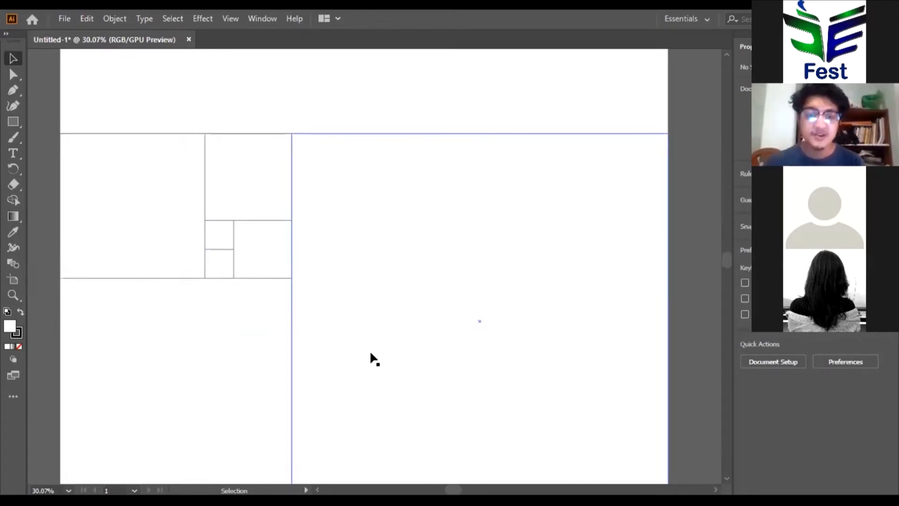
key("ctrl+space")
left_click_drag(356, 340, 318, 328)
left_click(319, 326)
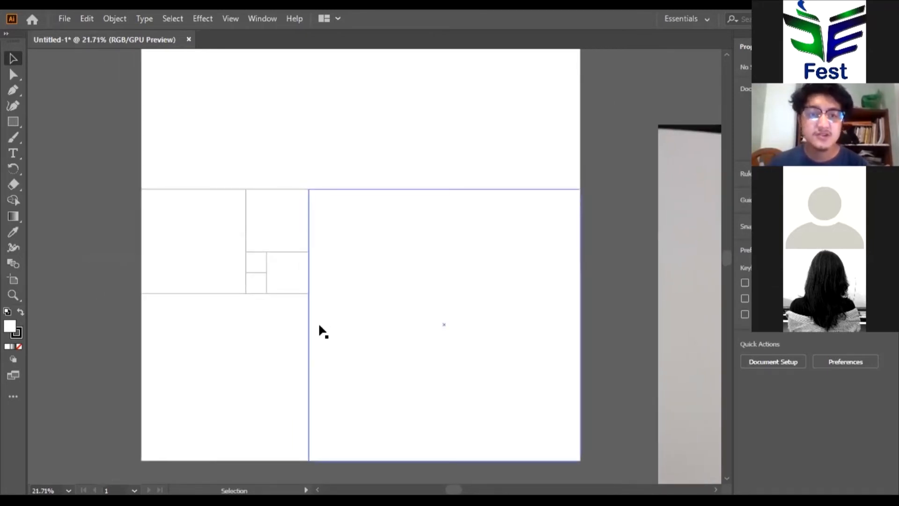
key("ctrl+space")
left_click_drag(370, 284, 345, 285)
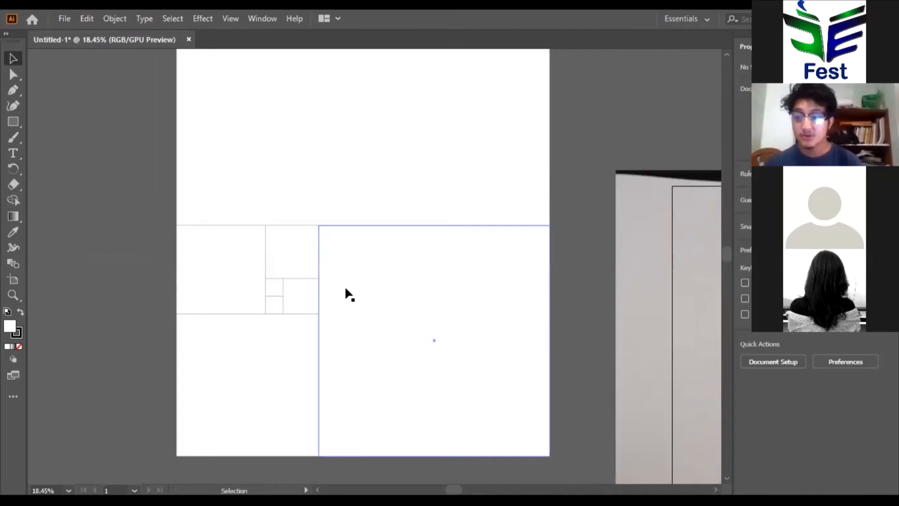
key("ctrl+space")
left_click_drag(333, 289, 307, 291)
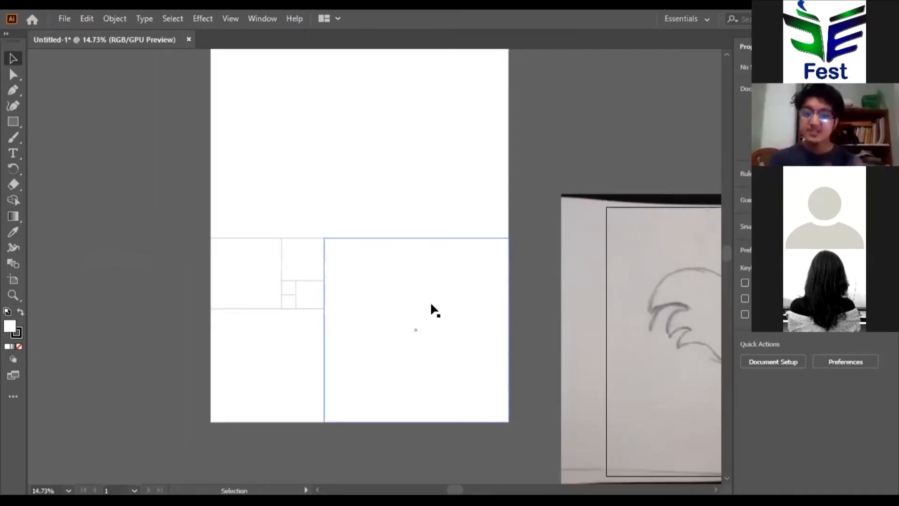
left_click(431, 305)
key("z")
left_click(420, 301, "alt")
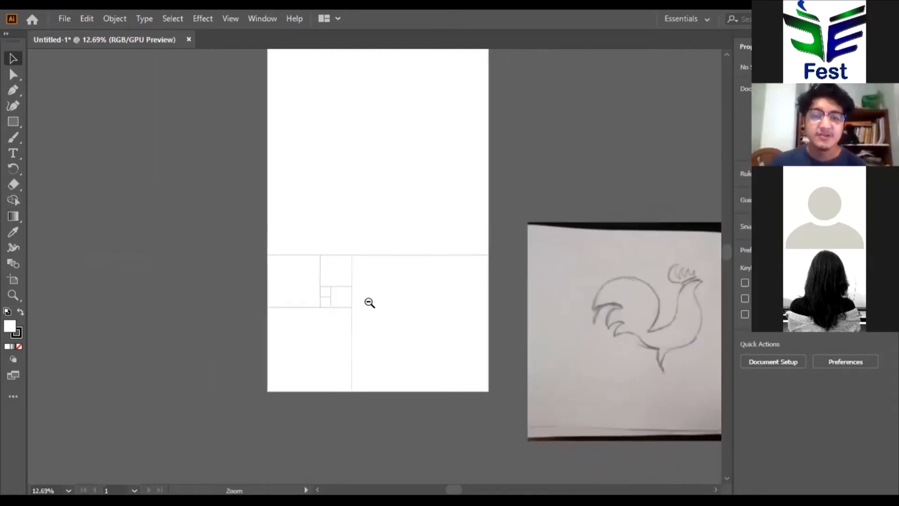
left_click(408, 259, "alt")
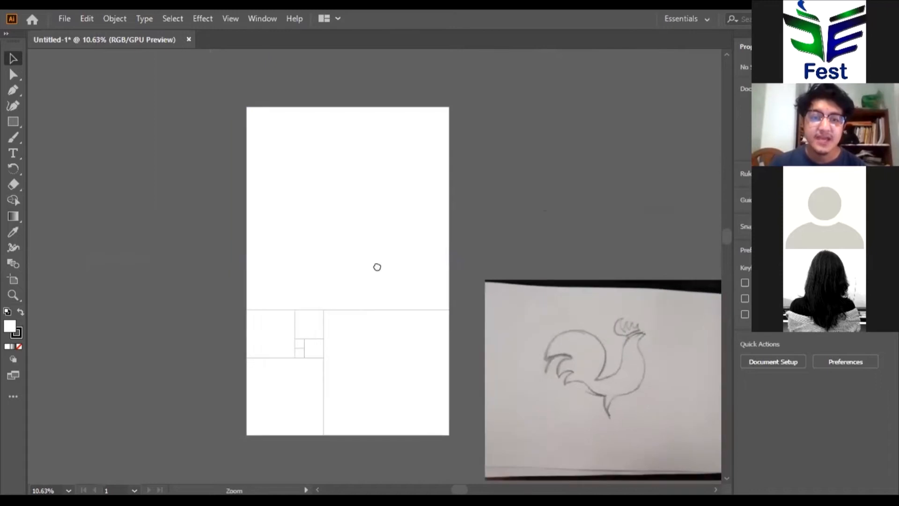
left_click_drag(377, 267, 411, 251)
key("z")
left_click(347, 271, "alt")
left_click_drag(235, 187, 423, 374)
key("ctrl+space")
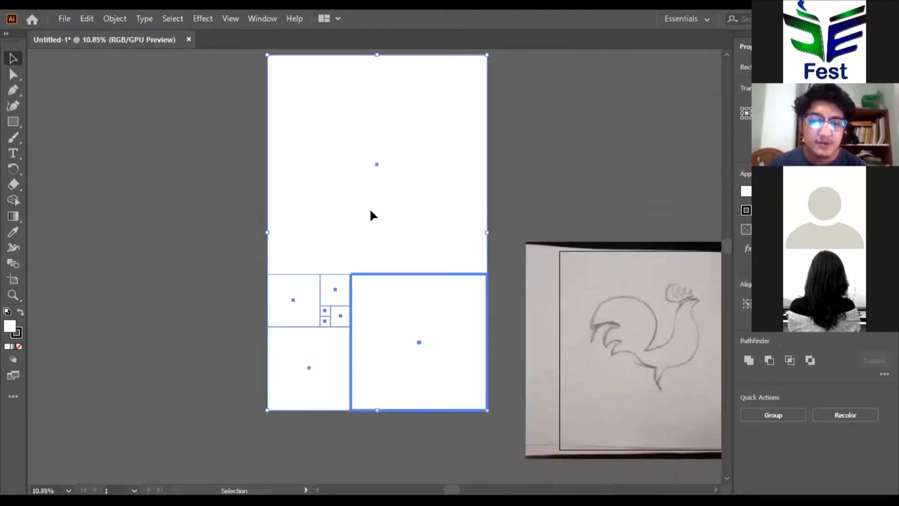
left_click_drag(386, 203, 324, 243)
key("ctrl+space")
left_click_drag(346, 377, 585, 374)
key("space")
left_click_drag(434, 243, 384, 317)
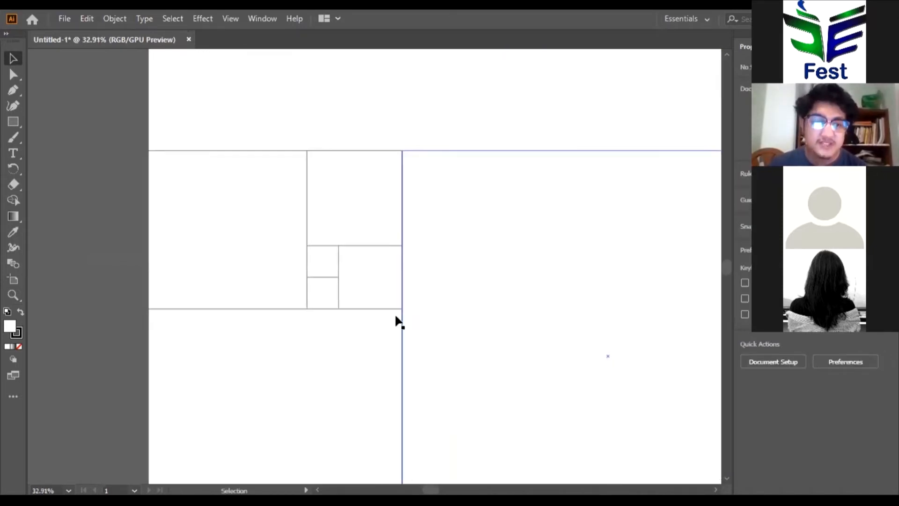
key("m")
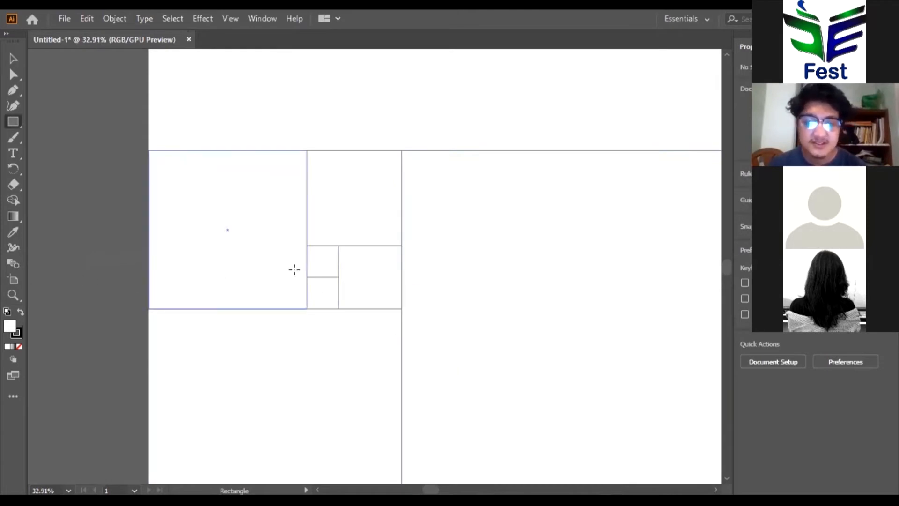
scroll(295, 268, "up", 1)
left_click_drag(326, 260, 339, 279)
key("ctrl+z")
Draw a circle inscribed in each of the four smallest squares, starting from each square's centre
key("l")
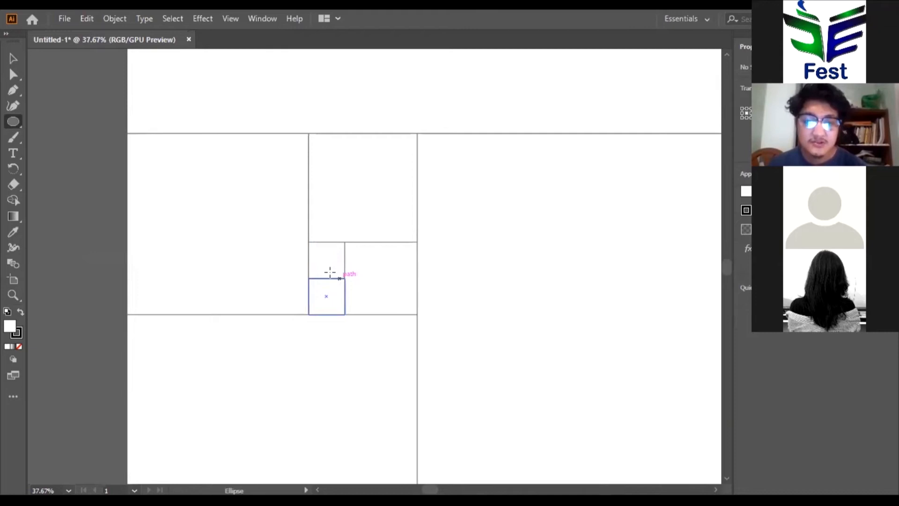
left_click_drag(327, 261, 345, 314)
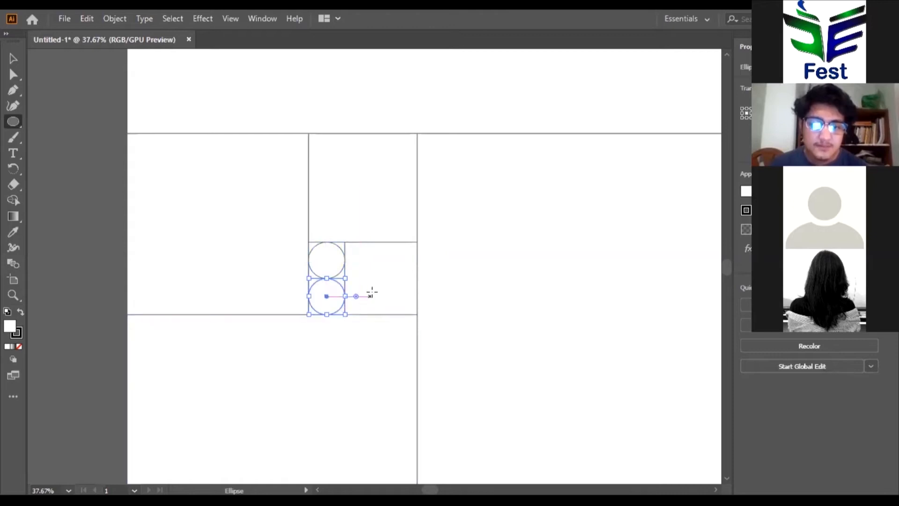
left_click_drag(379, 279, 418, 315)
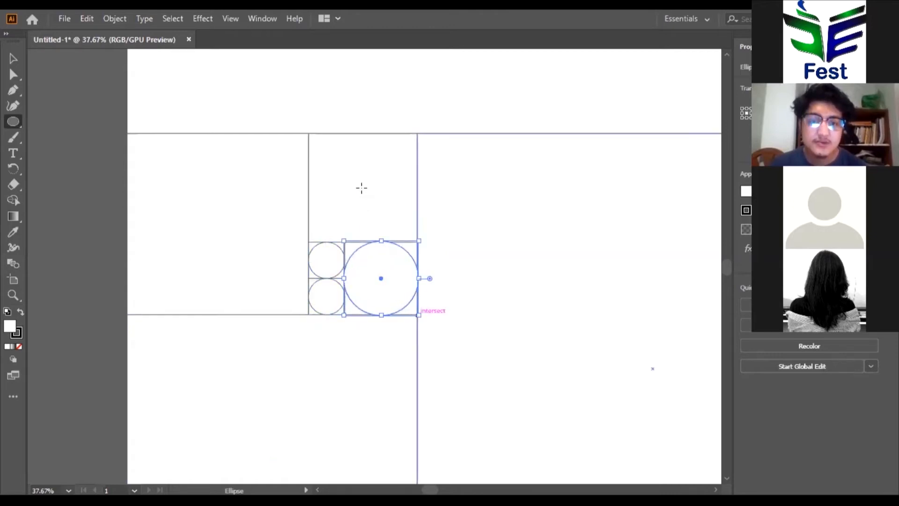
left_click_drag(362, 187, 417, 240)
Draw inscribed circles in the next three larger squares, from the one beside the small cluster up to the second-largest square
left_click_drag(467, 201, 428, 238)
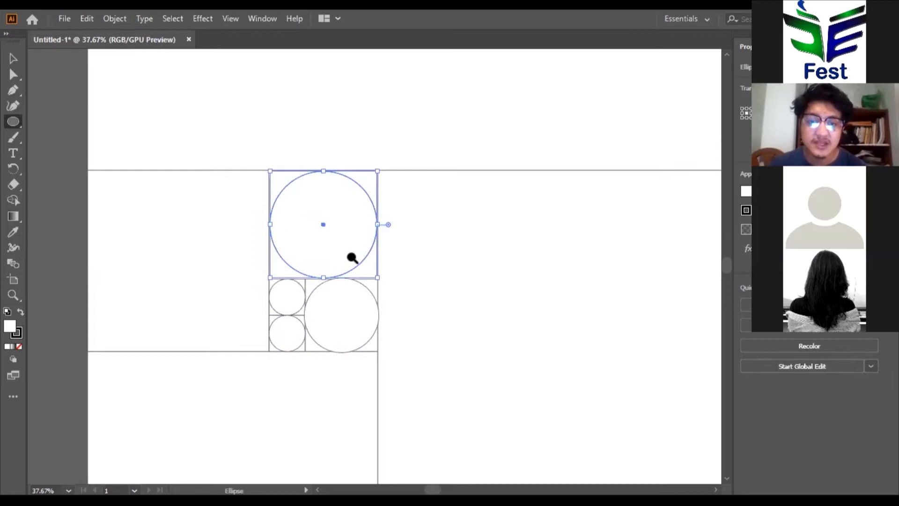
mouse_move(351, 258)
left_mouse_down()
mouse_move(269, 255)
mouse_move(326, 302)
left_mouse_up()
left_click_drag(381, 311, 406, 249)
left_click_drag(403, 281, 341, 292)
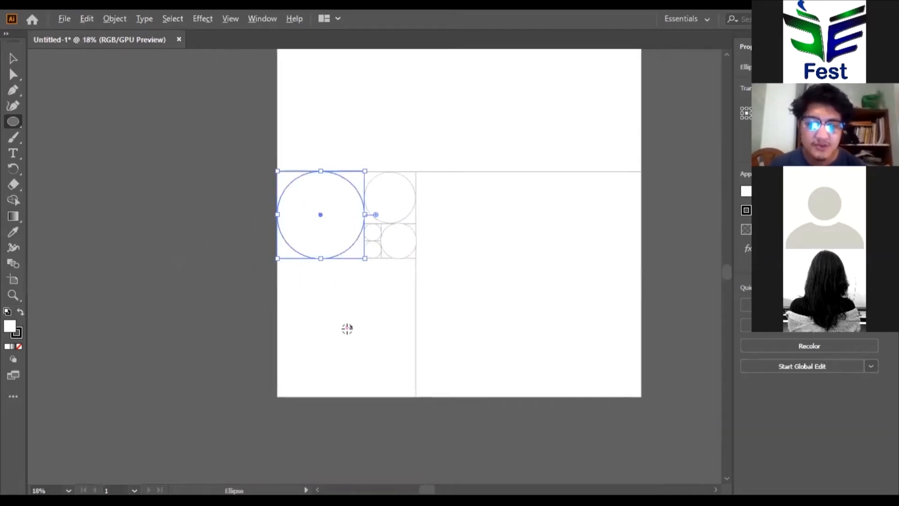
left_click_drag(347, 325, 649, 372)
Draw a circle inscribed in the largest square above the others, from its centre out to its edges
scroll(451, 197, "up", 3)
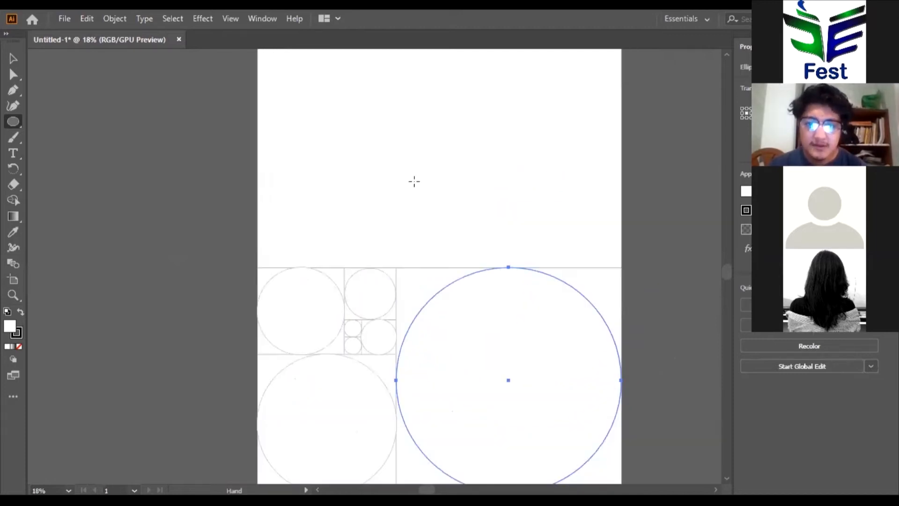
scroll(397, 180, "down", 2, "alt")
scroll(431, 178, "up", 2)
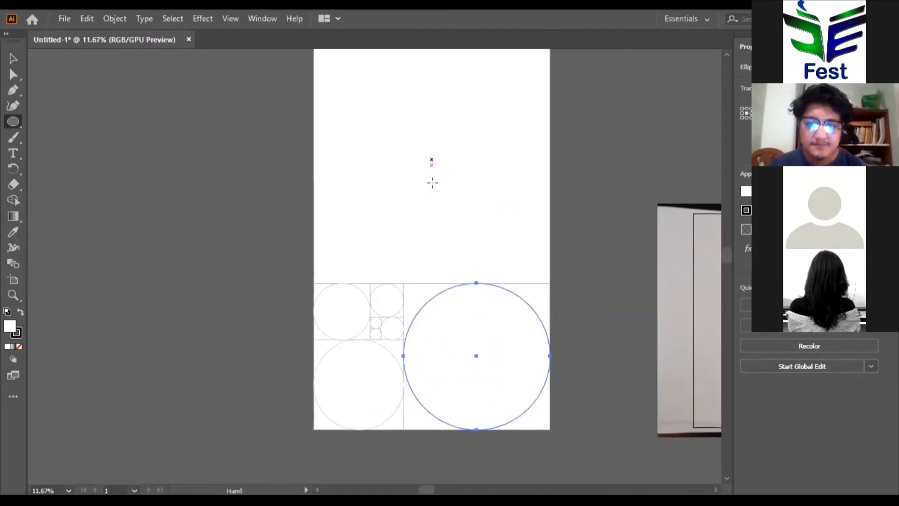
mouse_move(431, 191)
left_mouse_down()
mouse_move(526, 281)
mouse_move(564, 294)
left_mouse_up()
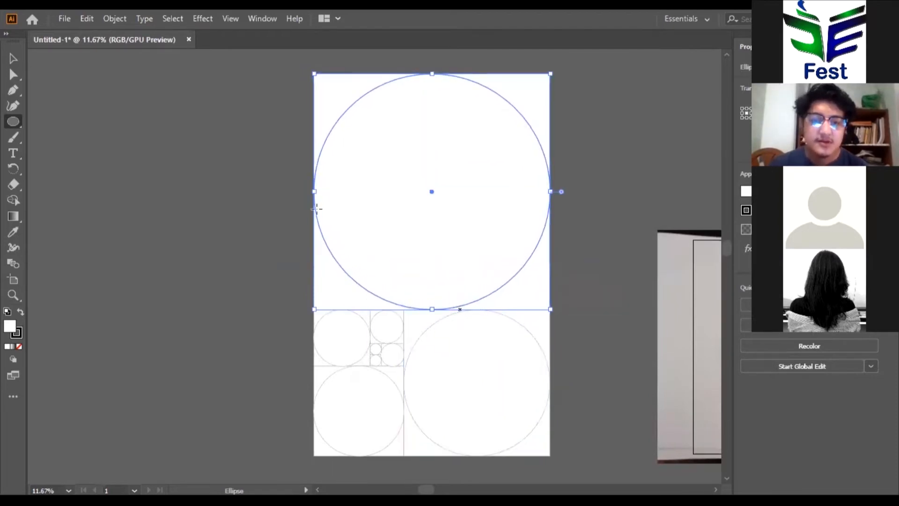
Select all the squares and circles, remove their fill so only the outlines remain, and deselect them
key("v")
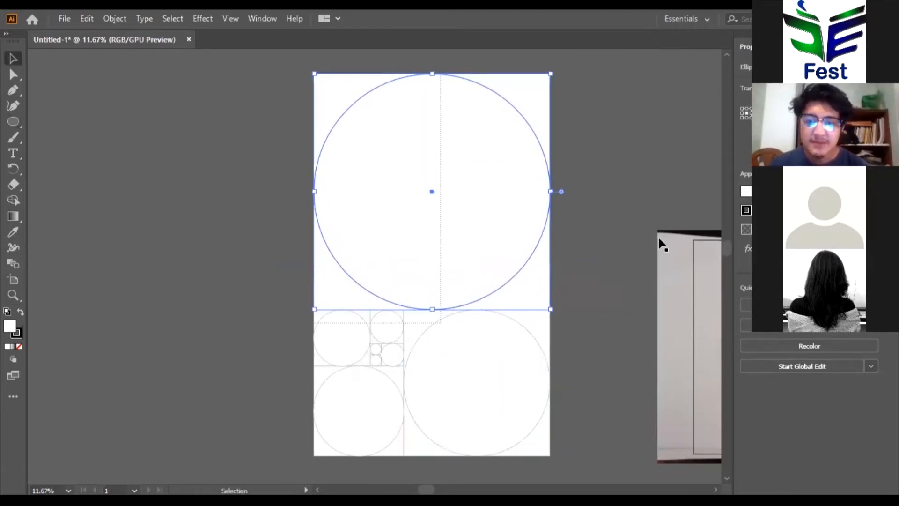
key("ctrl+a")
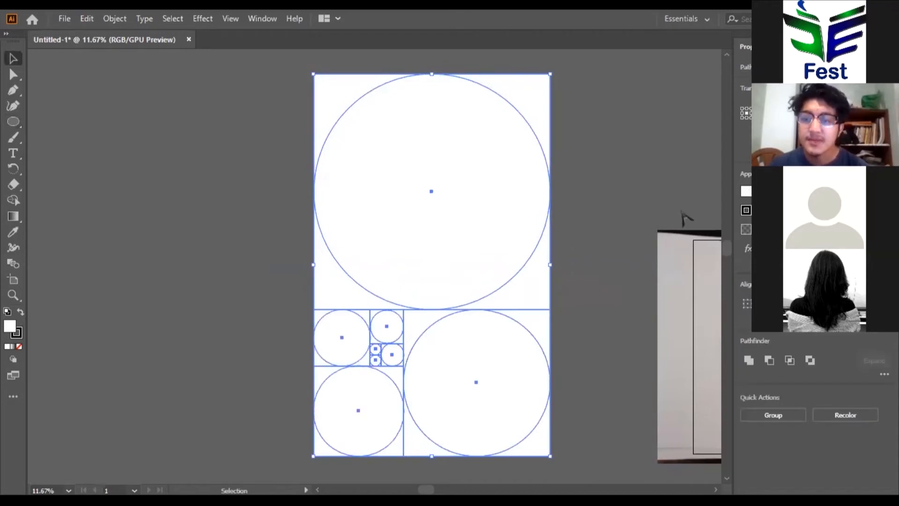
left_click(746, 191)
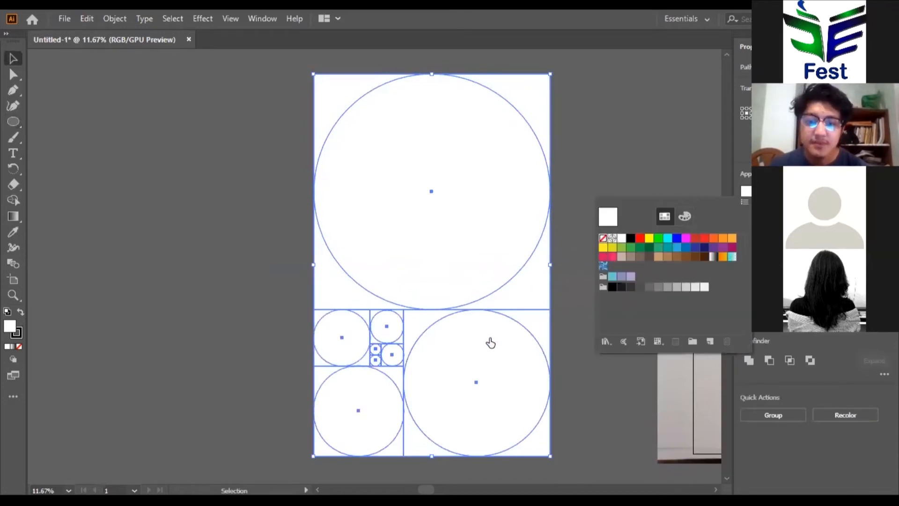
left_click(490, 338)
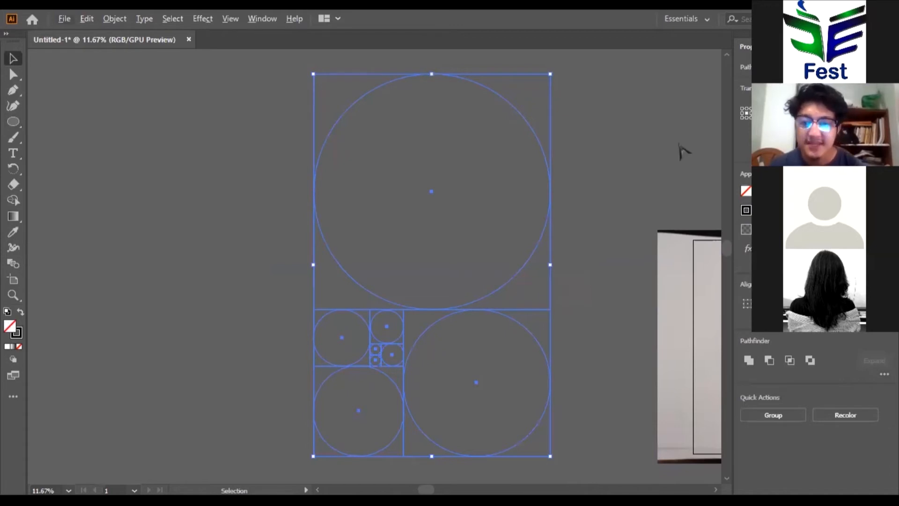
key("alt+v")
left_click(528, 140)
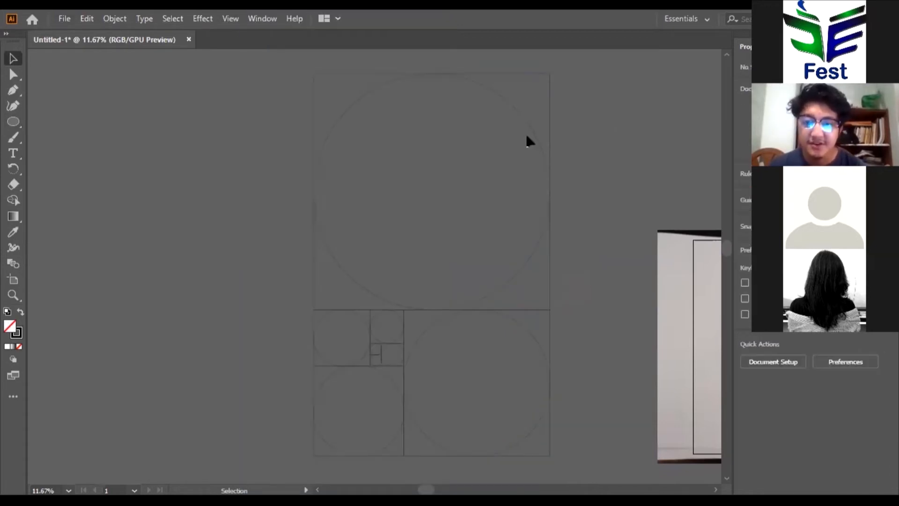
Duplicate one circle of each size from the golden-ratio grid into the empty area to its left
left_click_drag(534, 132, 209, 150)
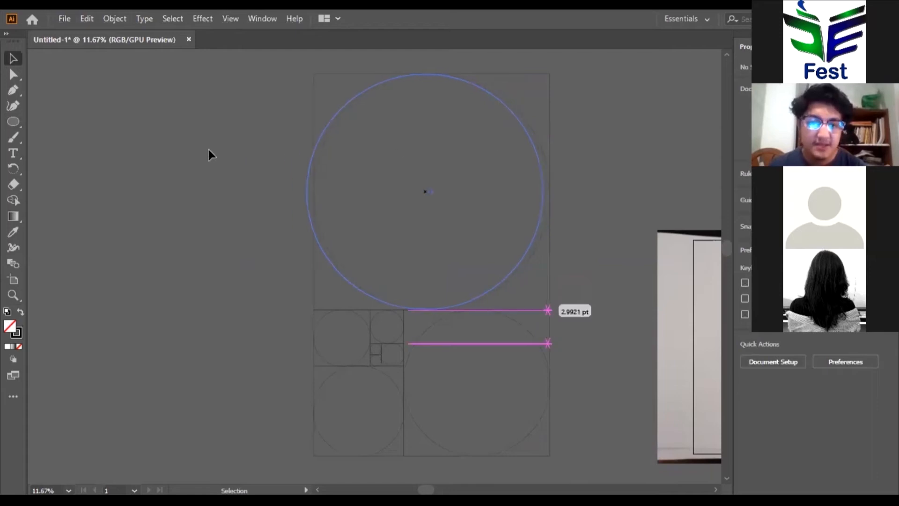
left_click_drag(321, 320, 158, 324)
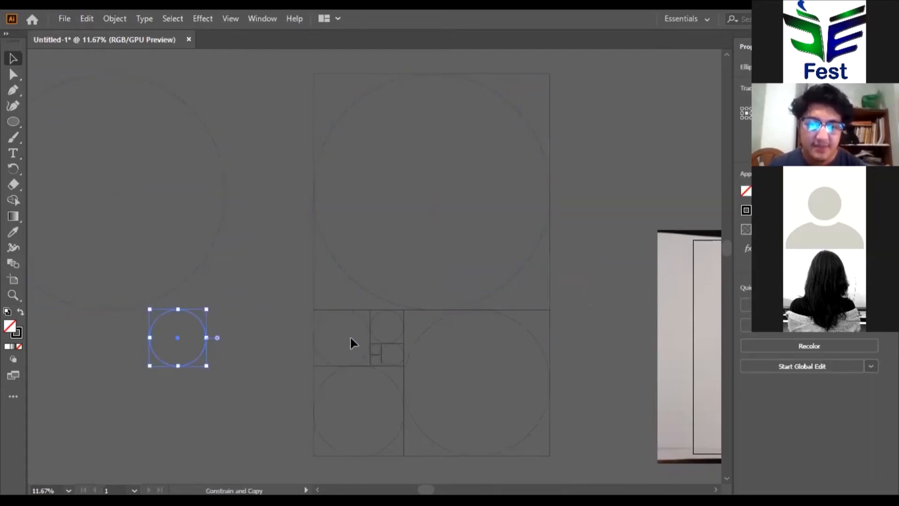
left_click_drag(377, 322, 126, 325)
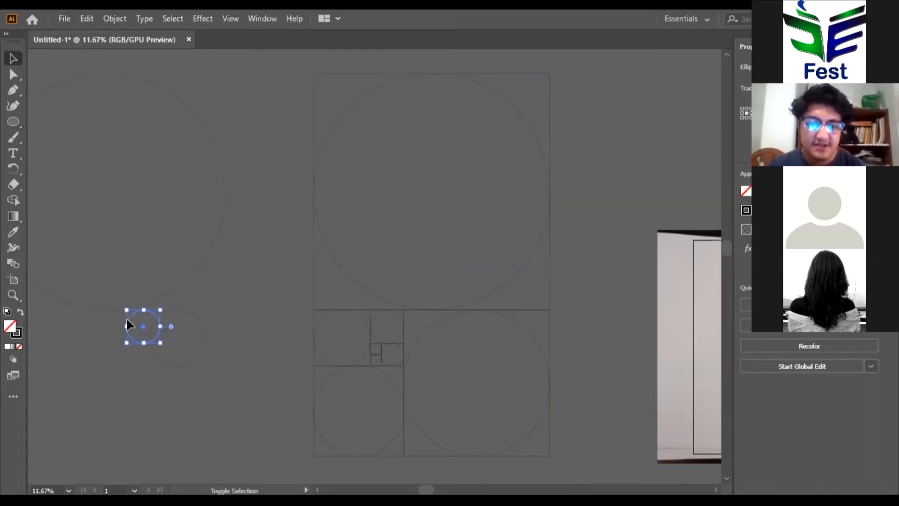
left_click(374, 360)
left_click_drag(370, 356, 112, 355)
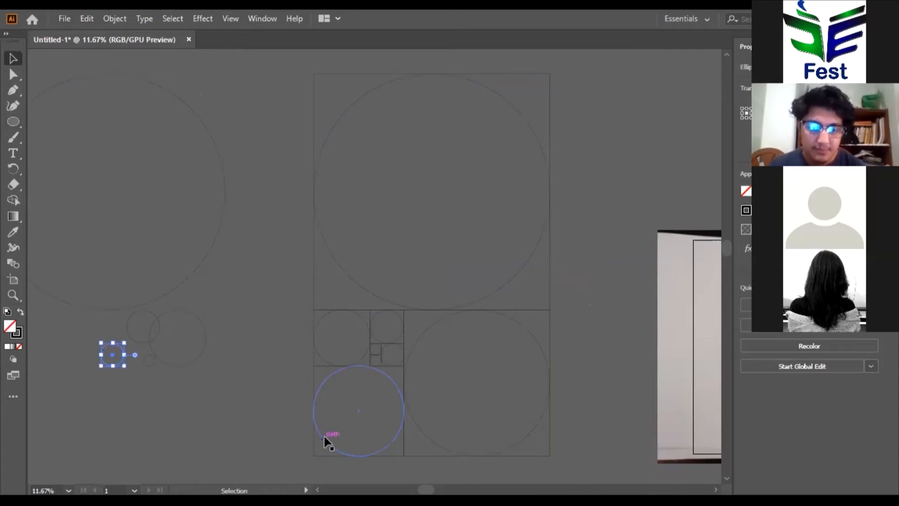
left_click_drag(326, 440, 108, 441)
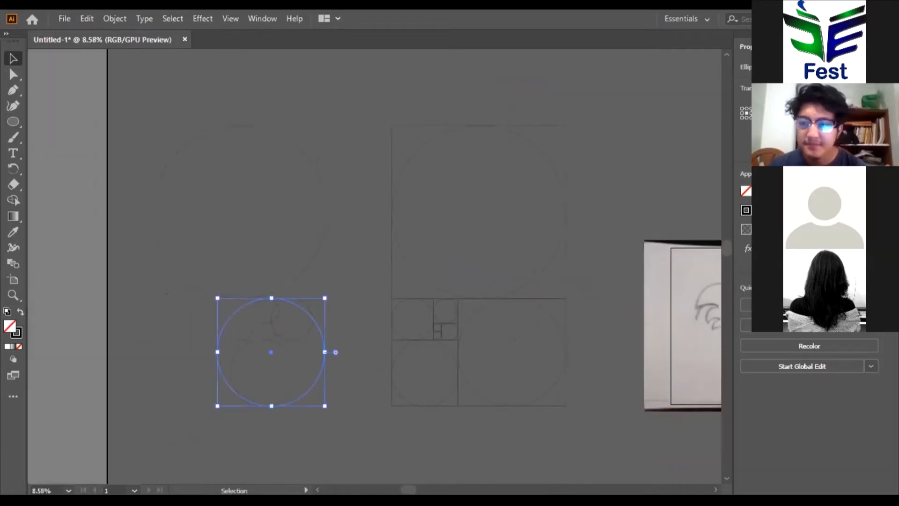
Select all the copied circles, align them to a common vertical axis and thicken their strokes
key("ctrl+a")
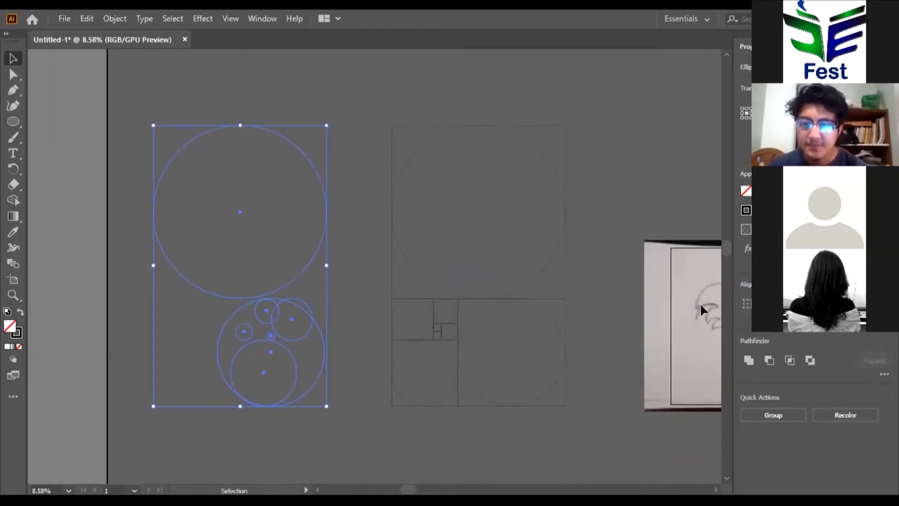
left_click(741, 309)
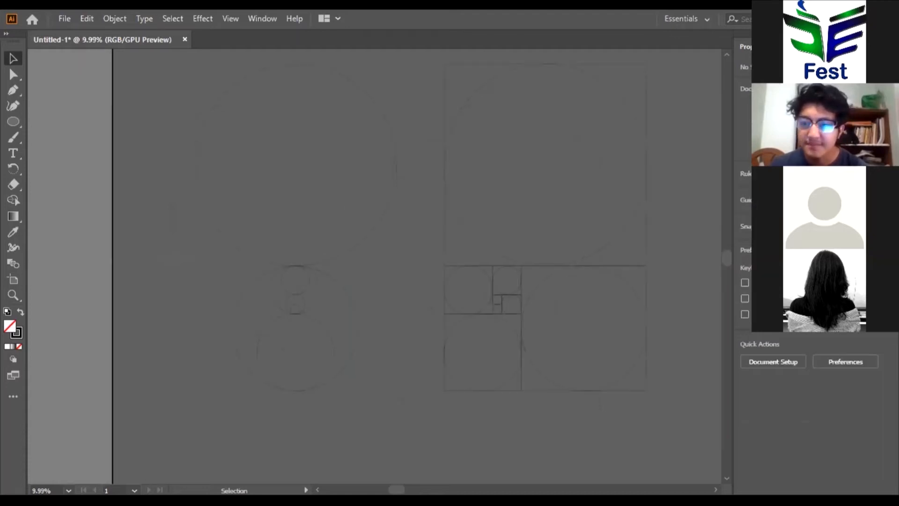
left_click(136, 254)
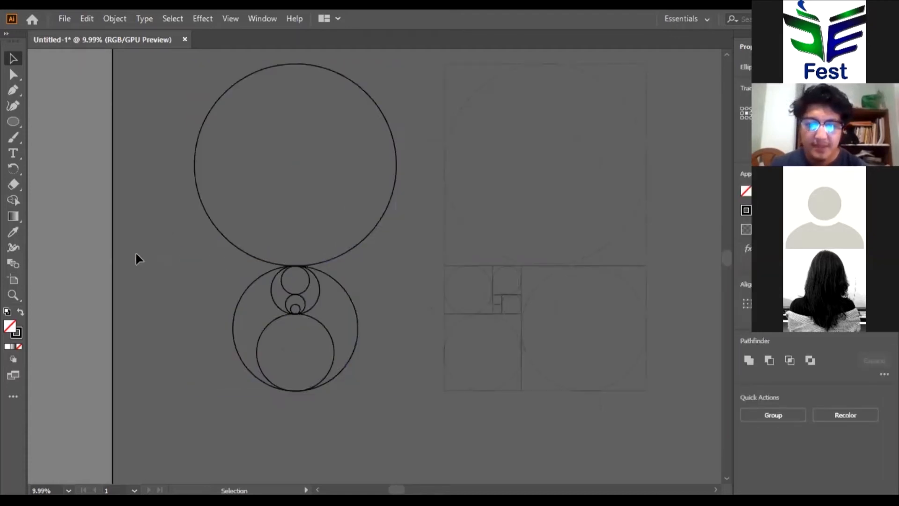
Align the copied circles vertically by their centres so that they form a concentric set
scroll(305, 262, "down", 2)
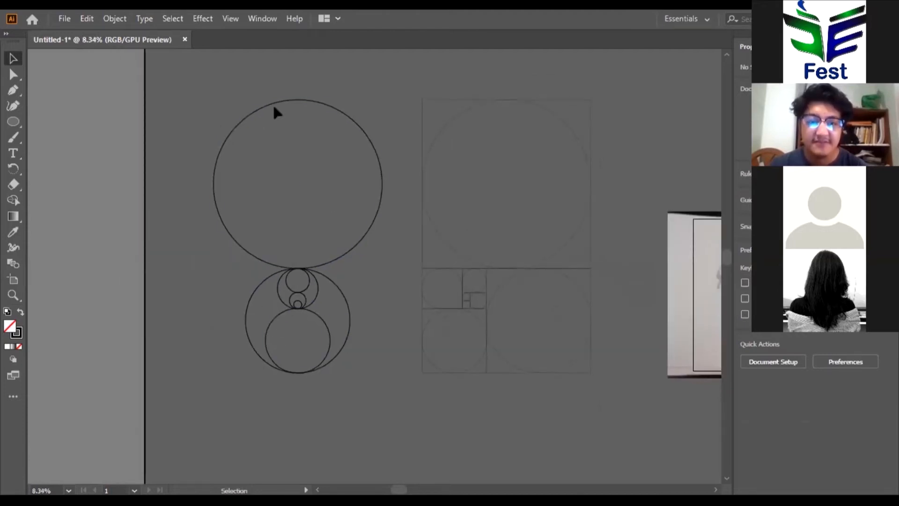
left_click_drag(298, 303, 458, 290)
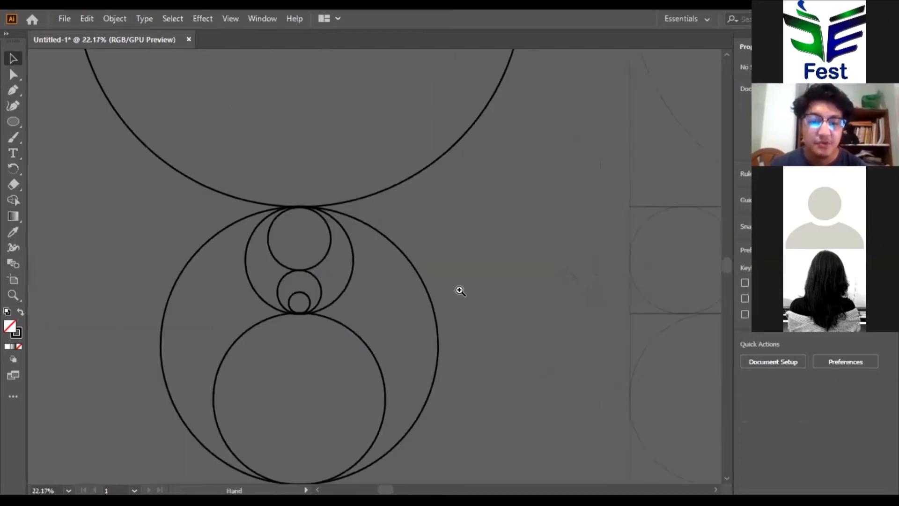
left_click_drag(269, 294, 299, 209)
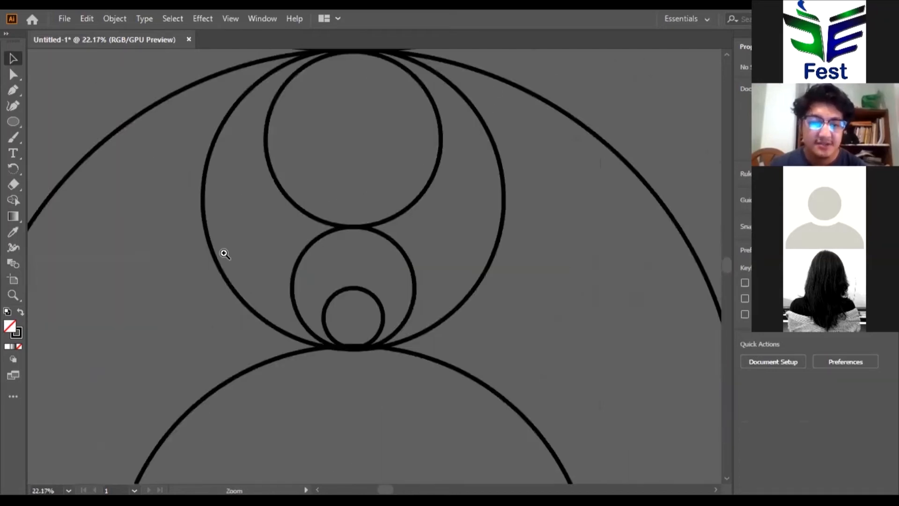
left_click_drag(181, 263, 306, 256)
left_click_drag(207, 253, 188, 258)
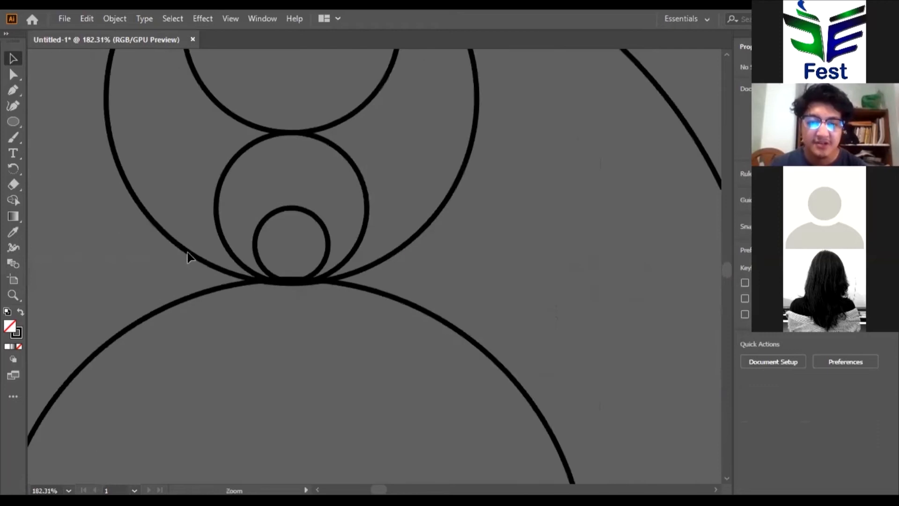
scroll(326, 241, "down", 5)
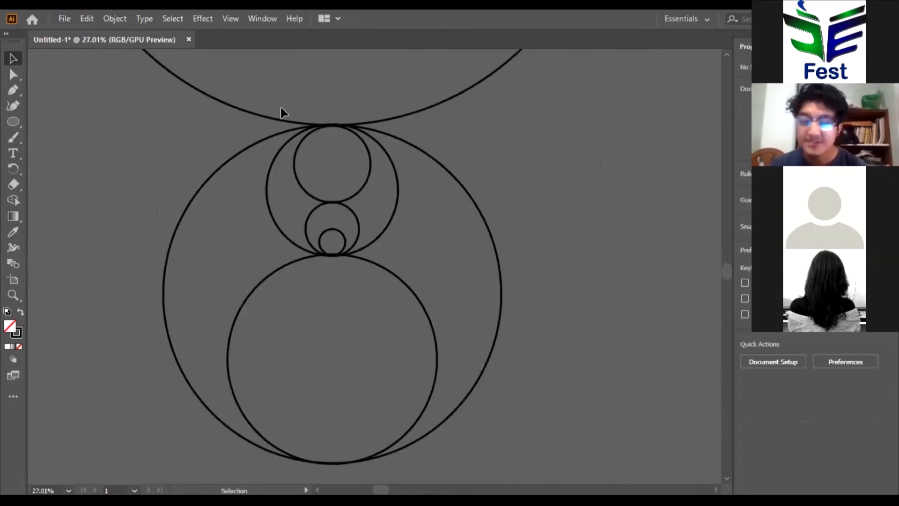
scroll(381, 304, "down", 3)
key("ctrl+a")
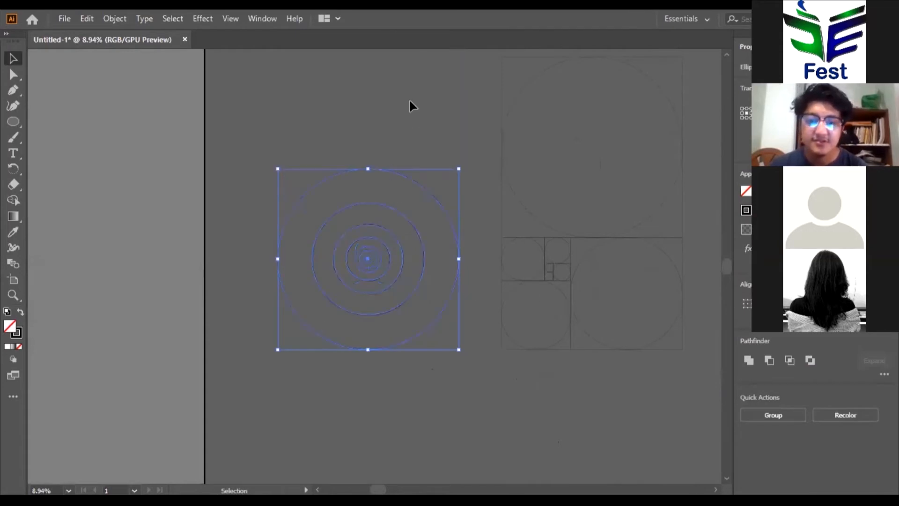
left_click_drag(351, 286, 392, 263)
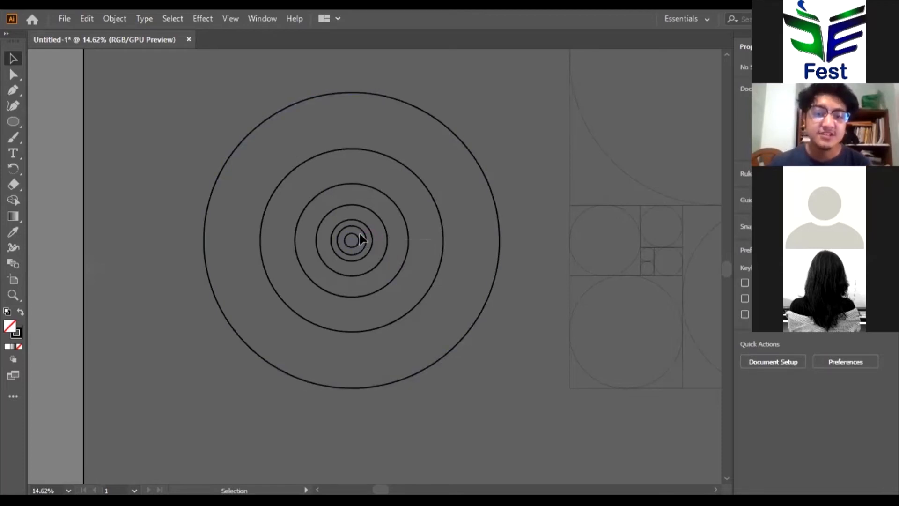
Examine the concentric circles one by one, from the smallest at the centre to the largest
scroll(357, 241, "up", 4)
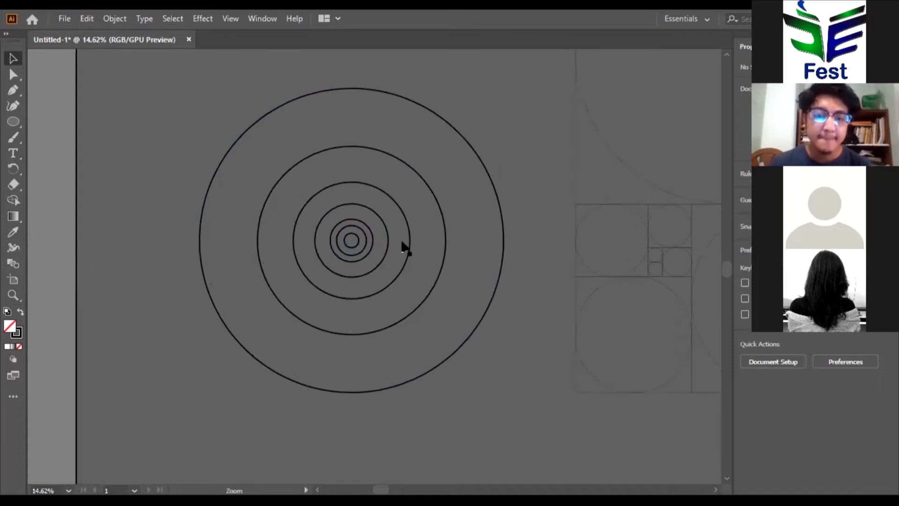
double_click(361, 241)
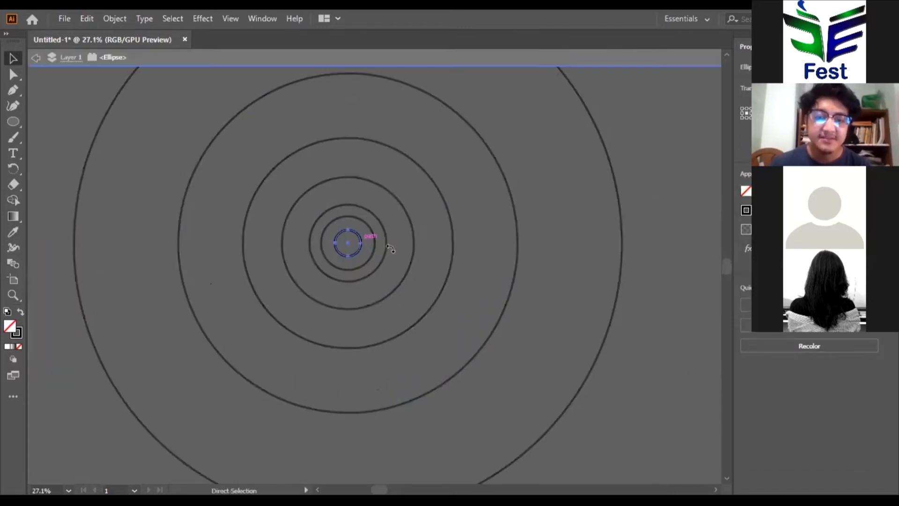
key("ctrl+=")
double_click(388, 296)
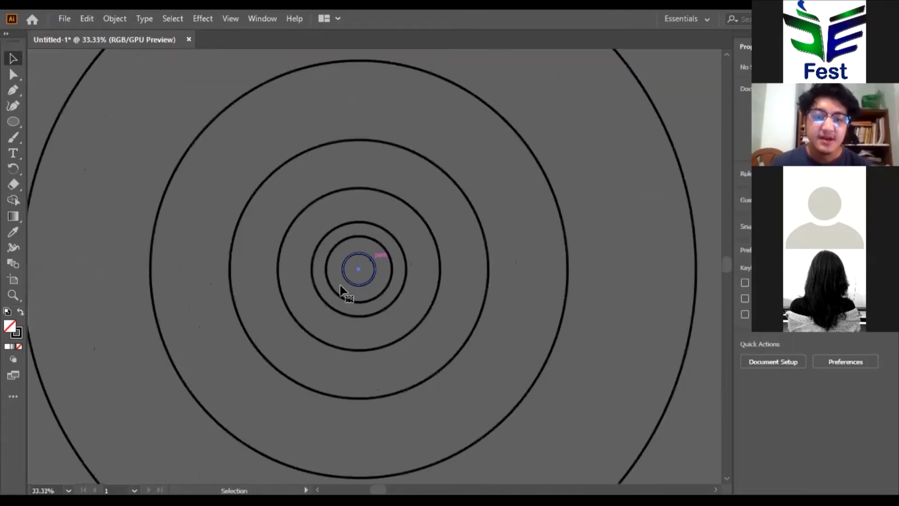
left_click(347, 280)
left_click(327, 265)
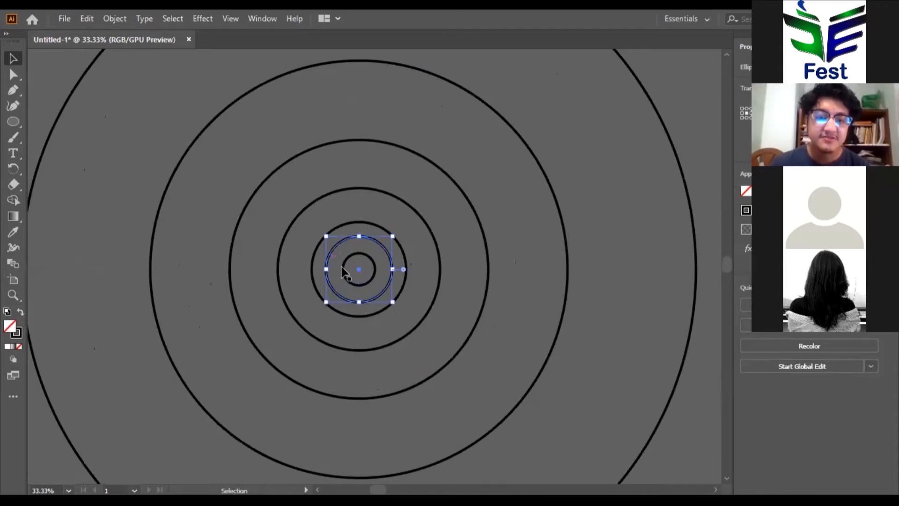
left_click(312, 262)
left_click(319, 252)
scroll(320, 253, "down", 3)
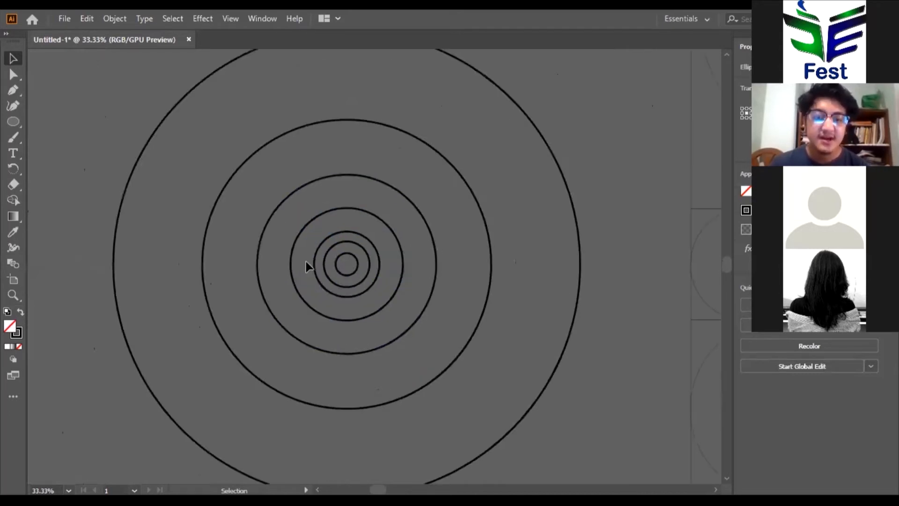
left_click(315, 264)
left_click(291, 262)
left_click(256, 258)
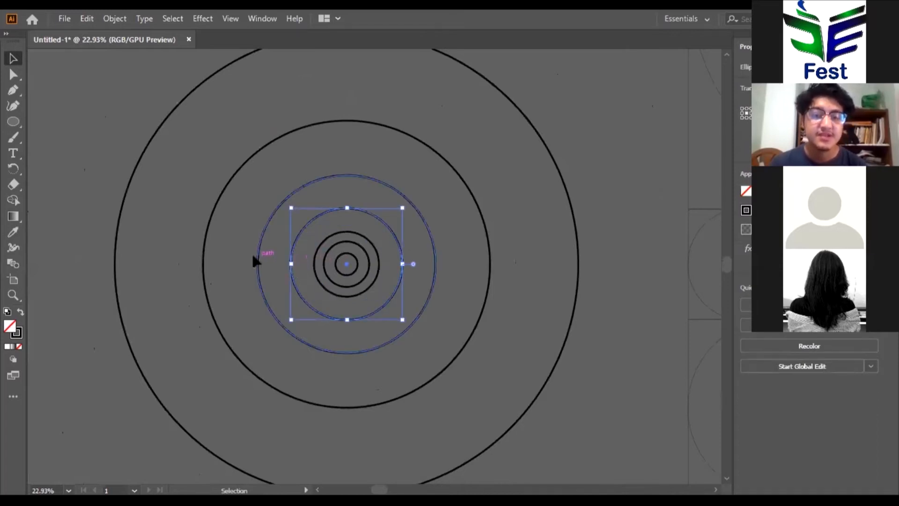
left_click(204, 251)
left_click(205, 253)
left_click(125, 252)
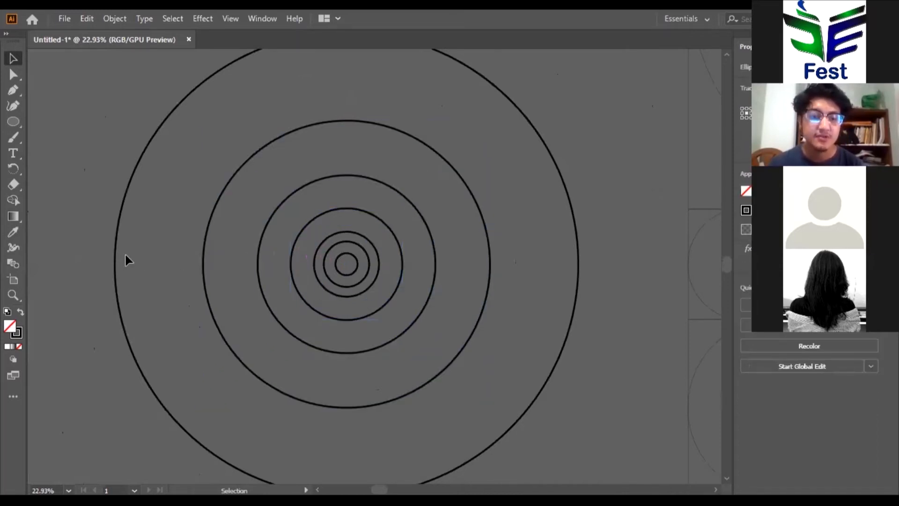
Examine the rooster sketch and its position relative to the golden-ratio grid and the concentric circle set
left_click(187, 281, "alt")
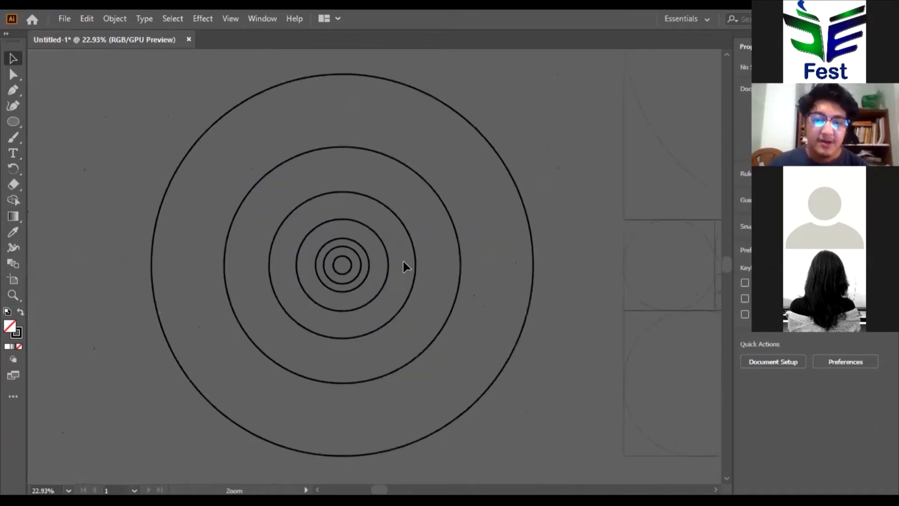
left_click(385, 264, "ctrl+alt")
left_click_drag(389, 287, 231, 291)
left_click(211, 289, "ctrl+alt")
left_click(415, 294, "ctrl+alt")
mouse_move(675, 215)
left_mouse_down()
mouse_move(395, 251)
mouse_move(316, 233)
left_mouse_up()
left_click(396, 277, "ctrl")
left_click(366, 275, "ctrl")
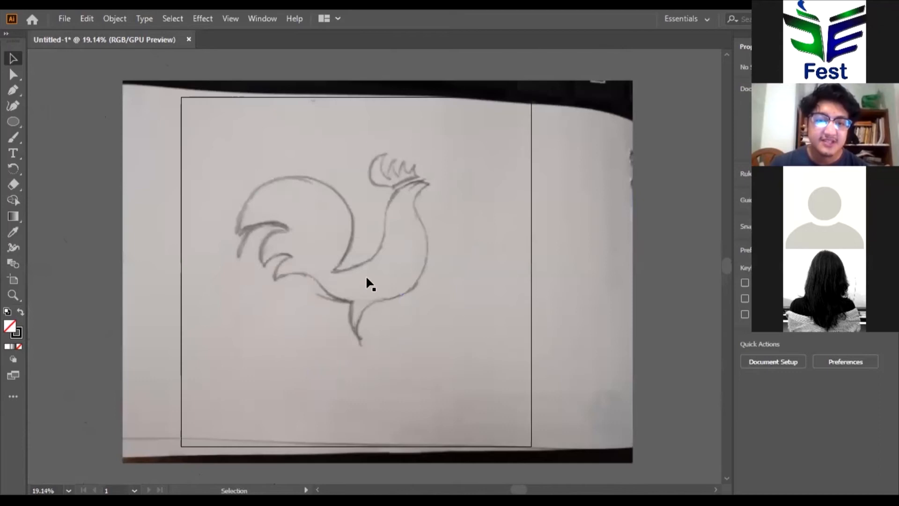
left_click(366, 274)
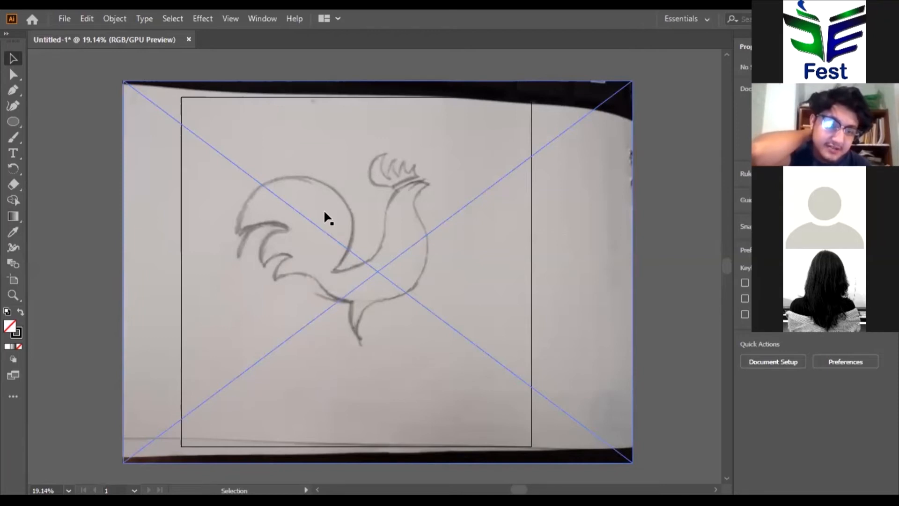
left_click(640, 155)
left_click(516, 209)
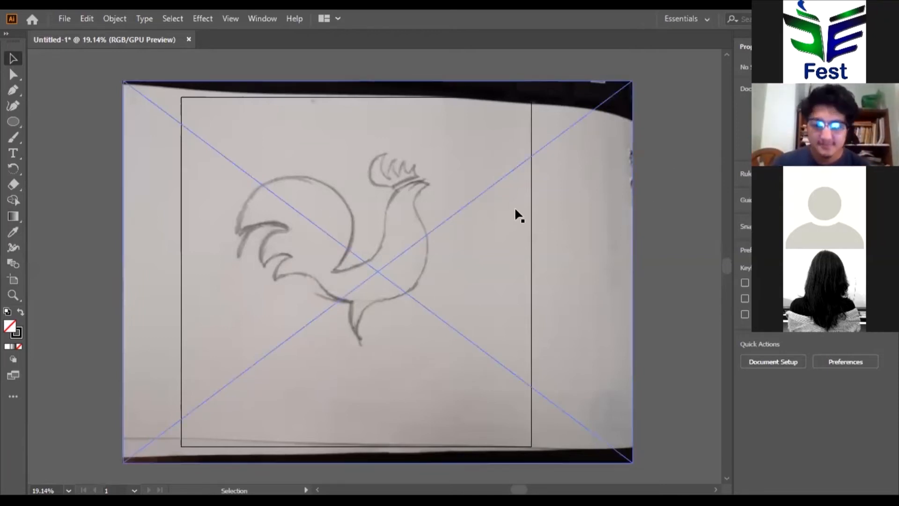
left_click_drag(319, 303, 429, 288)
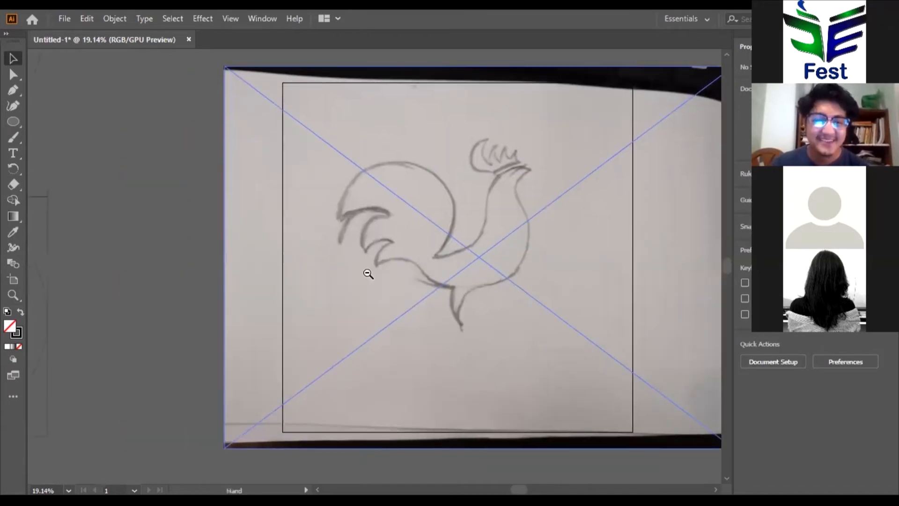
left_click_drag(367, 273, 361, 274)
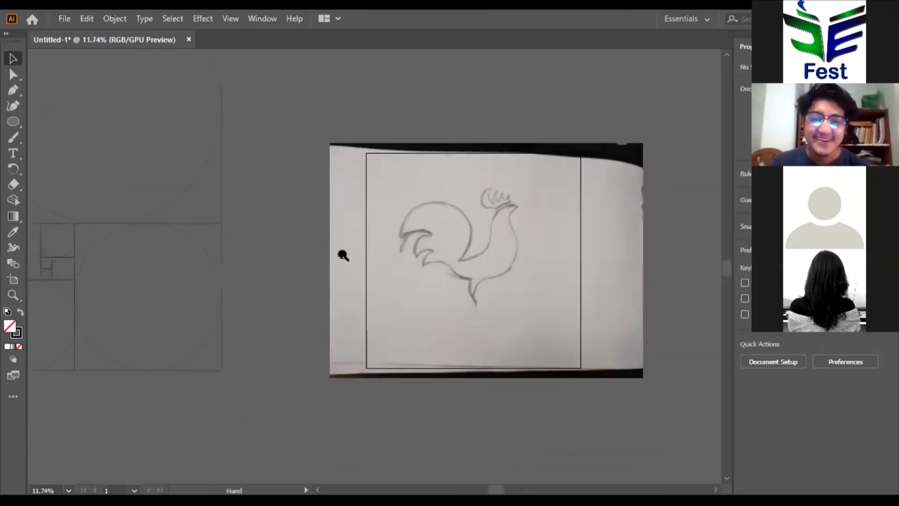
left_click_drag(223, 223, 332, 222)
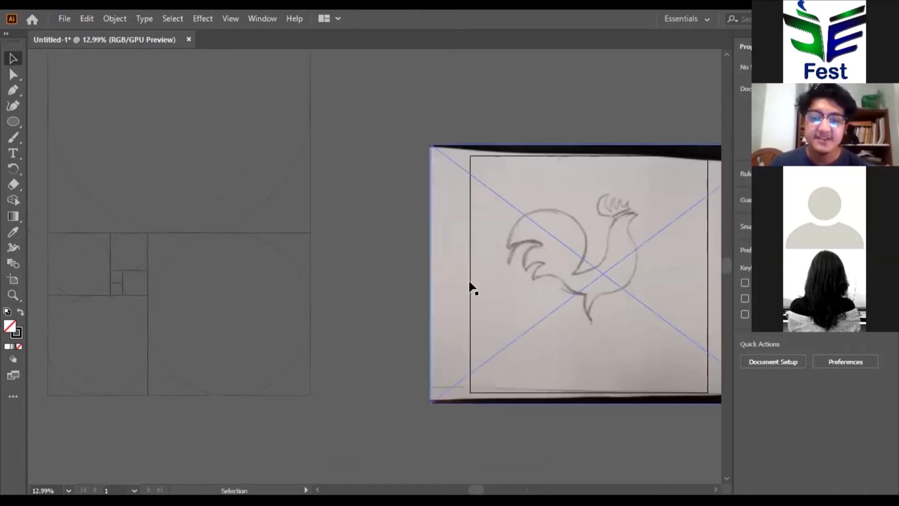
left_click_drag(481, 283, 403, 283)
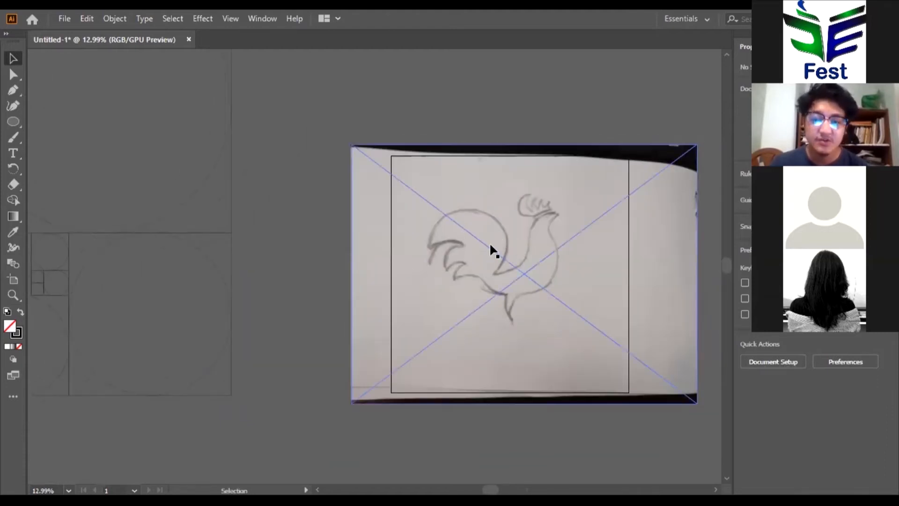
scroll(490, 245, "down", 1)
scroll(272, 214, "down", 3)
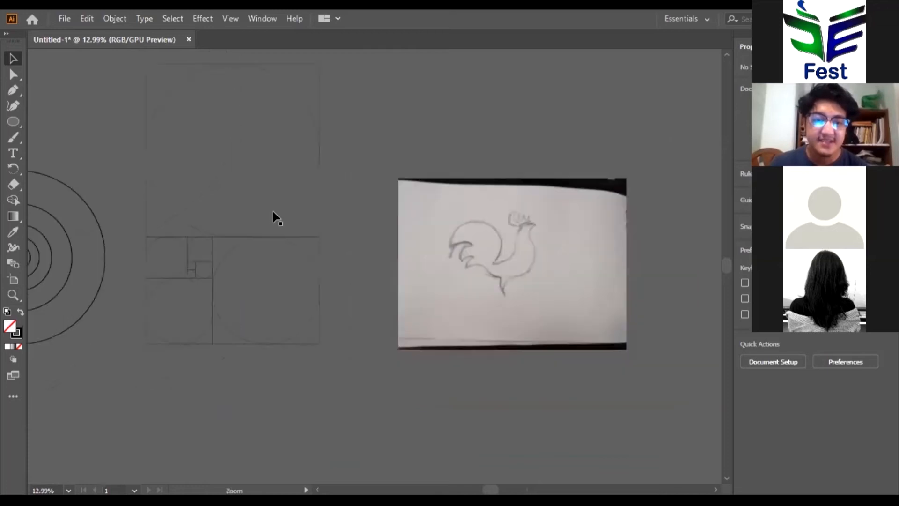
scroll(493, 244, "down", 1)
left_click(259, 241)
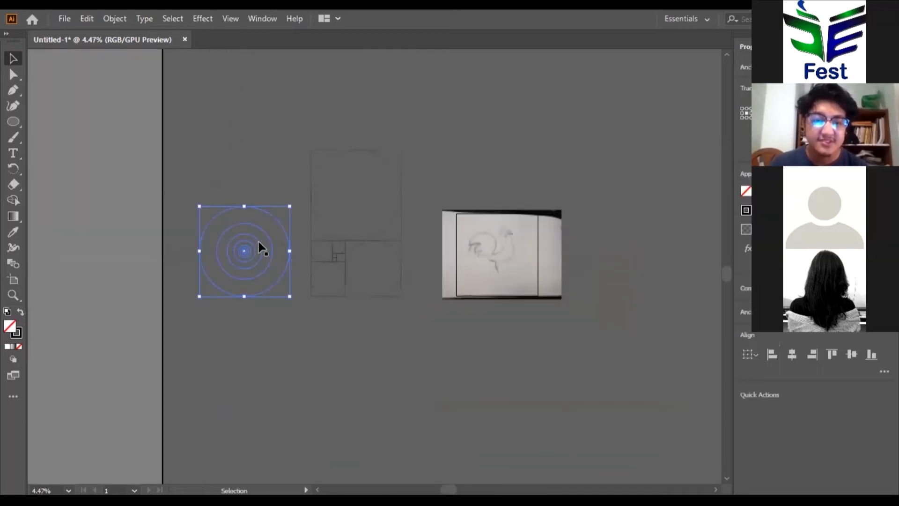
left_click_drag(257, 241, 510, 184)
key("ctrl+z")
key("v")
left_click(255, 265)
left_click_drag(238, 206, 474, 189)
key("ctrl+z")
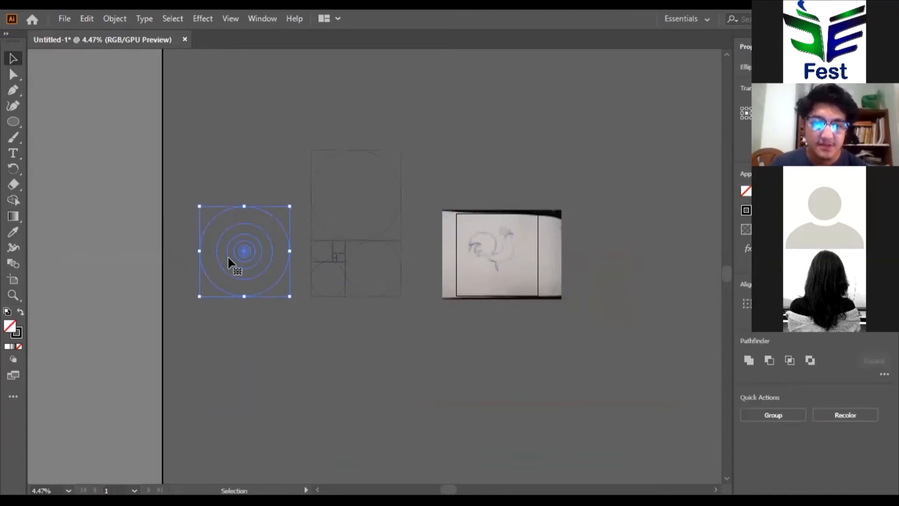
Move the whole concentric circle set past the grid to the empty area right of the rooster sketch and deselect it
left_click(271, 255, "shift")
left_click_drag(223, 289, 588, 289)
left_click_drag(485, 286, 664, 289)
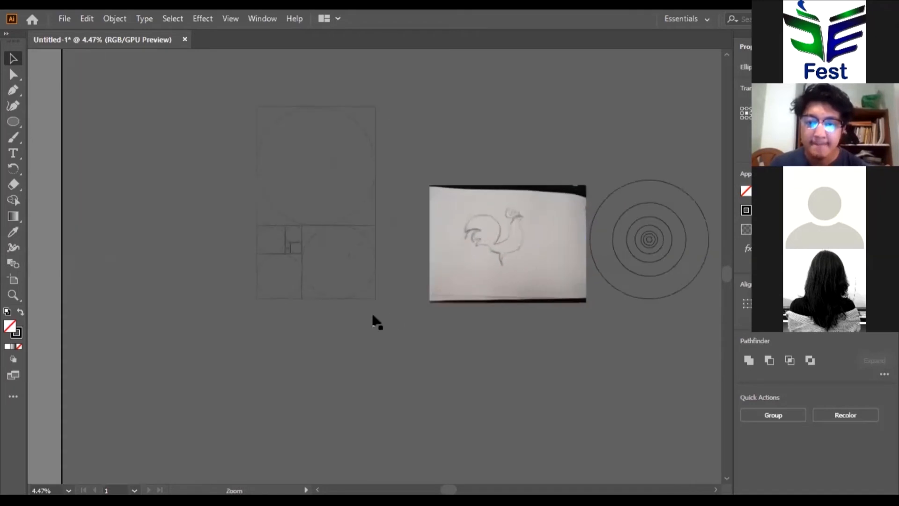
scroll(488, 293, "up", 5)
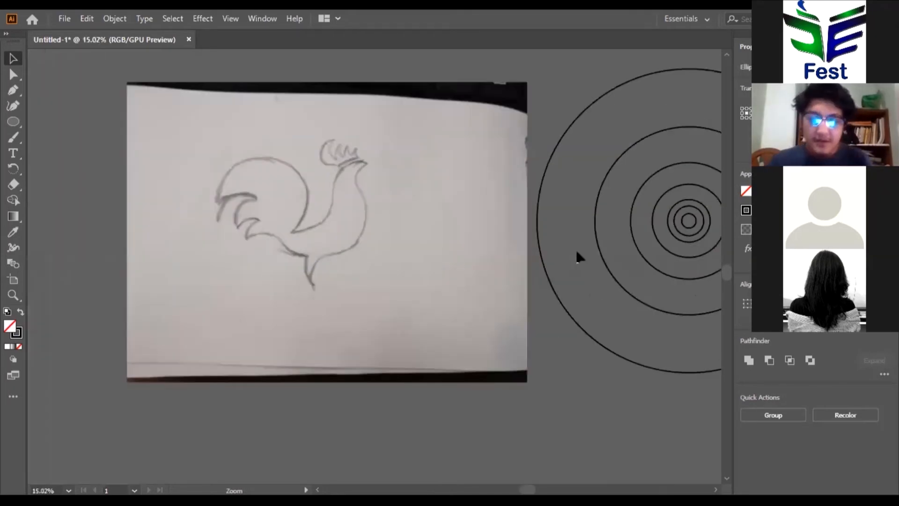
left_click(552, 255)
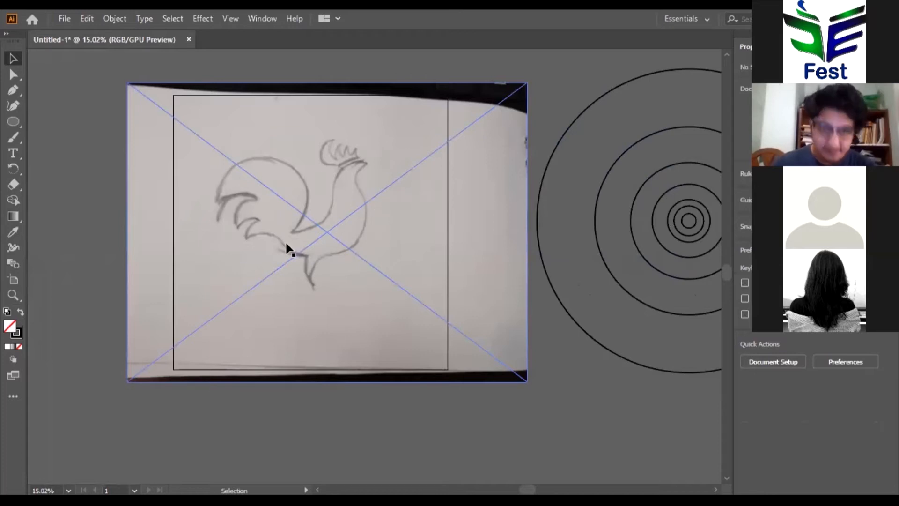
key("ctrl+space")
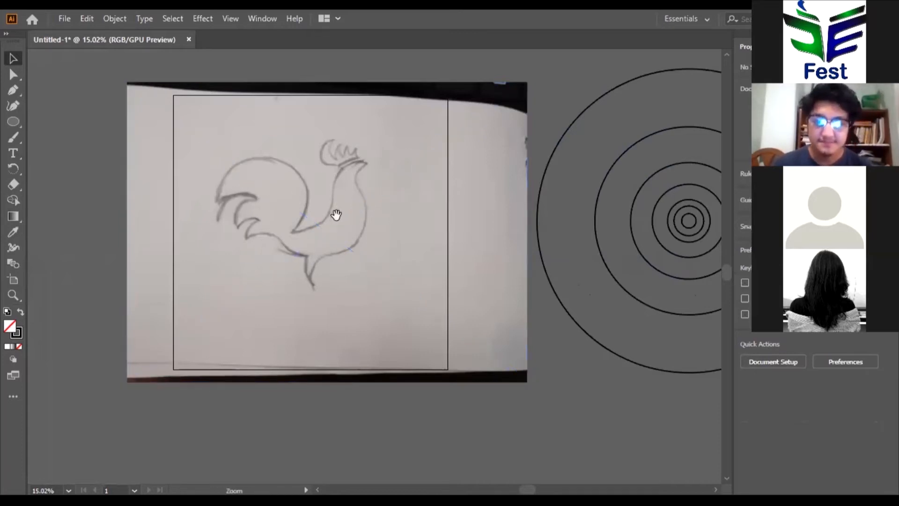
scroll(336, 215, "up", 1)
scroll(288, 225, "up", 2)
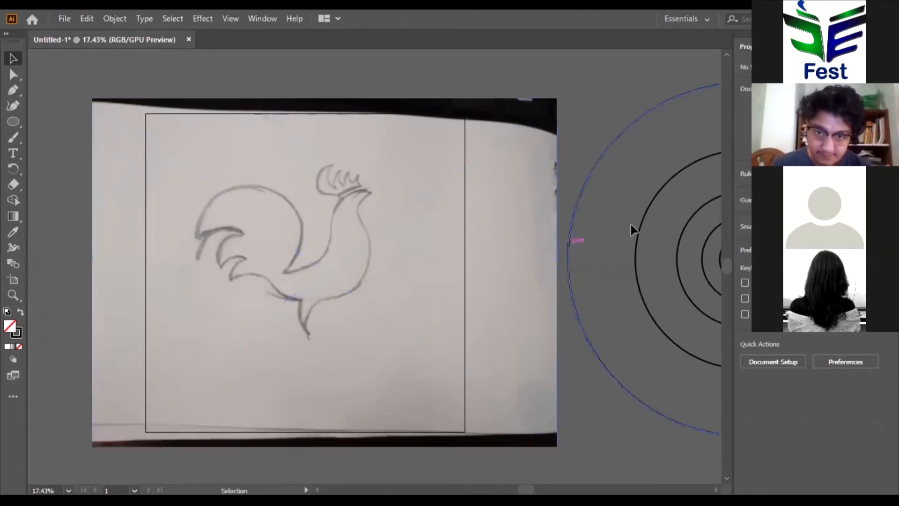
left_click_drag(662, 223, 259, 214)
left_click_drag(469, 243, 468, 242)
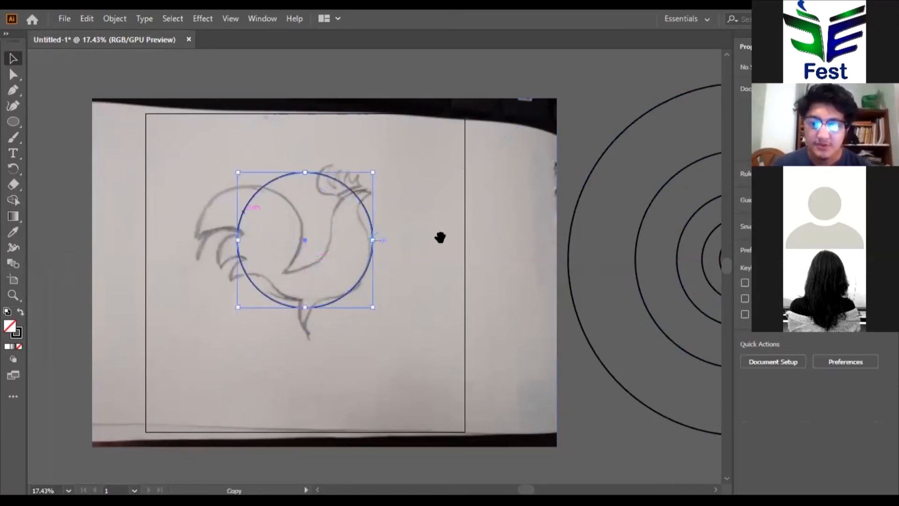
key("ctrl+z")
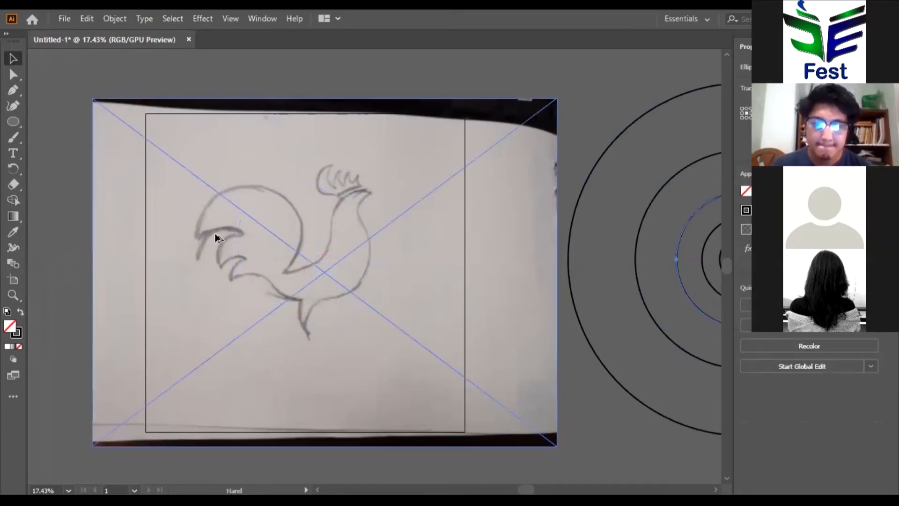
left_click_drag(213, 233, 128, 228)
left_click_drag(618, 254, 203, 253)
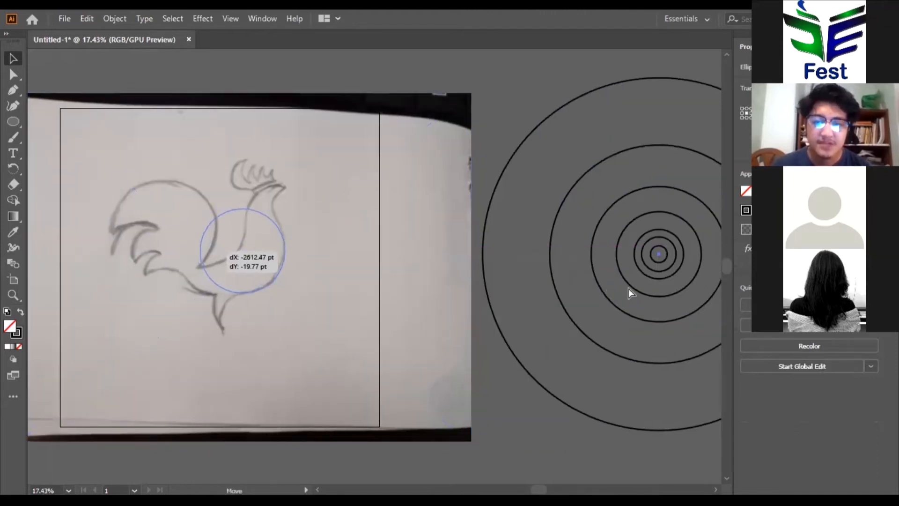
key("ctrl+z")
Place a copy of the third-largest circle over the rooster's body, following the curve of its belly
left_click_drag(214, 258, 163, 236)
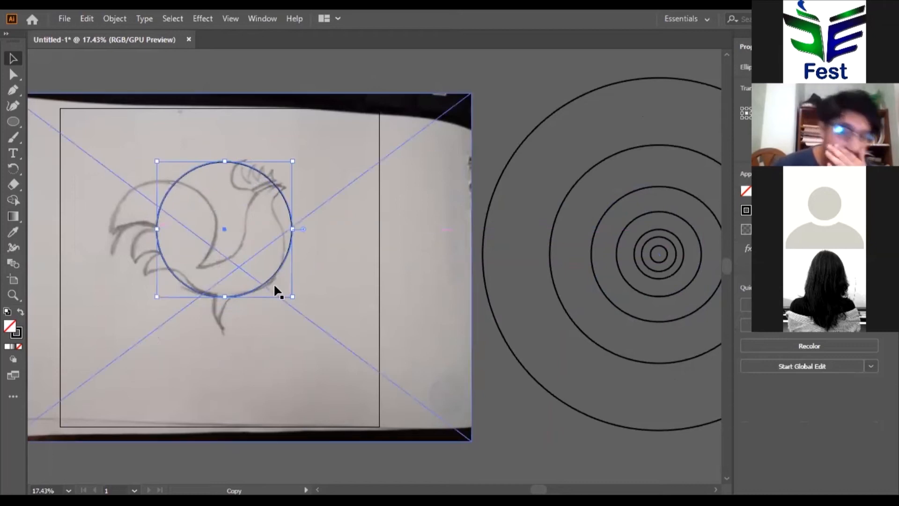
left_click_drag(305, 252, 333, 253)
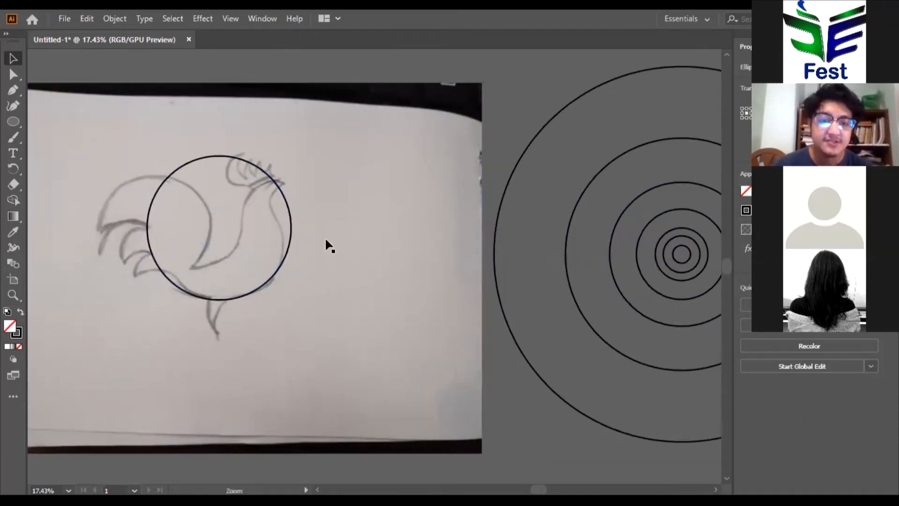
scroll(299, 241, "up", 2)
left_click_drag(199, 261, 294, 265)
scroll(616, 246, "down", 4)
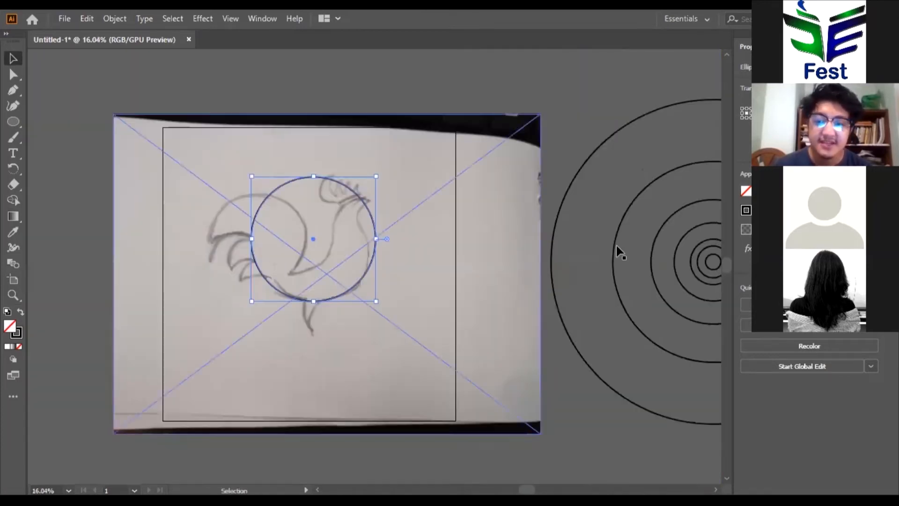
Place another copy of the third-largest circle over the rooster's tail, overlapping the body circle and following the tail's inner curve
left_click(611, 245, "shift")
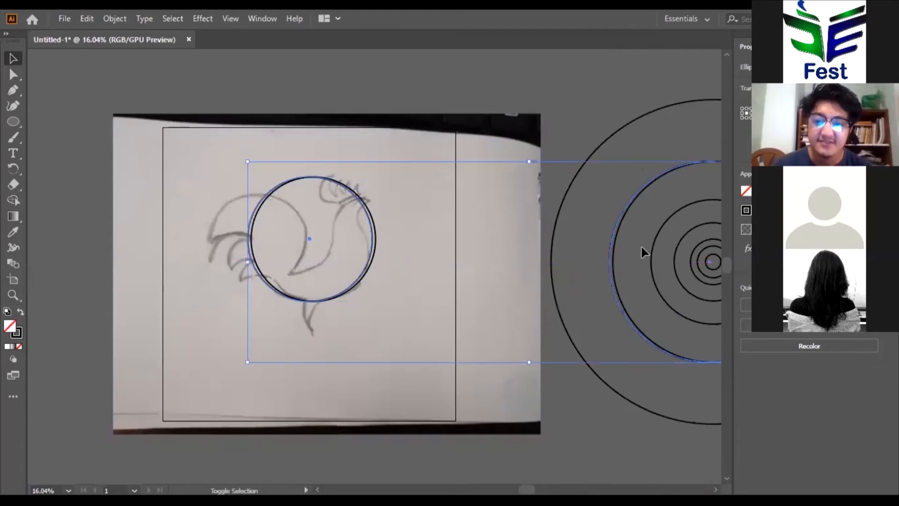
left_click(652, 248, "shift")
mouse_move(271, 260)
left_mouse_down()
mouse_move(652, 257)
mouse_move(191, 257)
mouse_move(181, 228)
left_mouse_up()
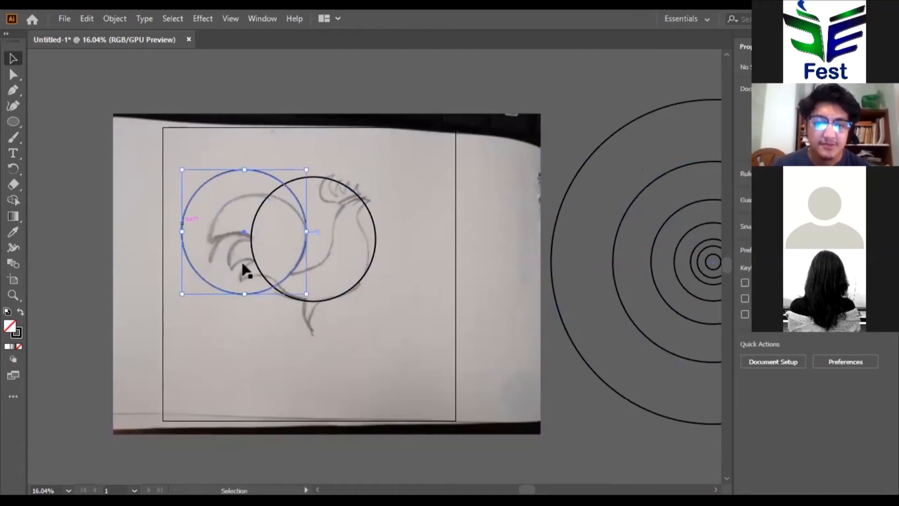
left_click(225, 293, "shift")
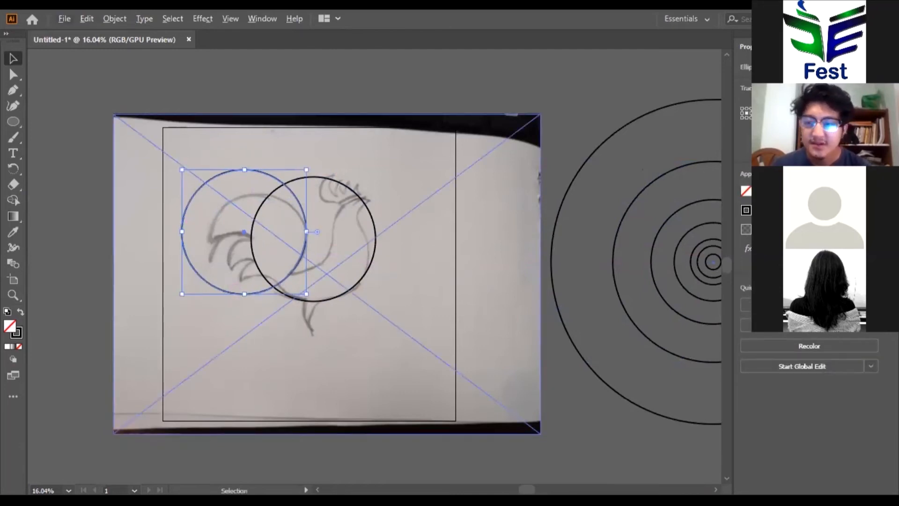
Select the rooster sketch image and lock its linked-file entry among the layer's objects
left_click(303, 293)
key("F7")
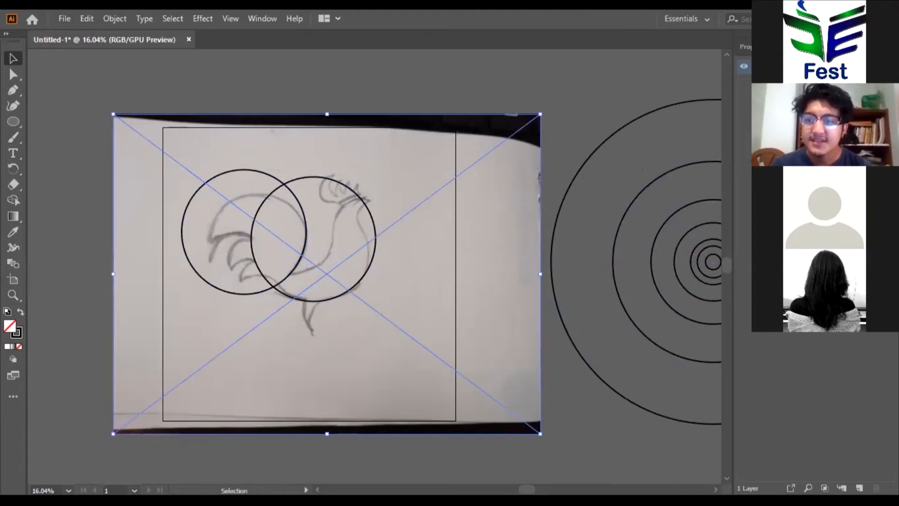
left_click(645, 450)
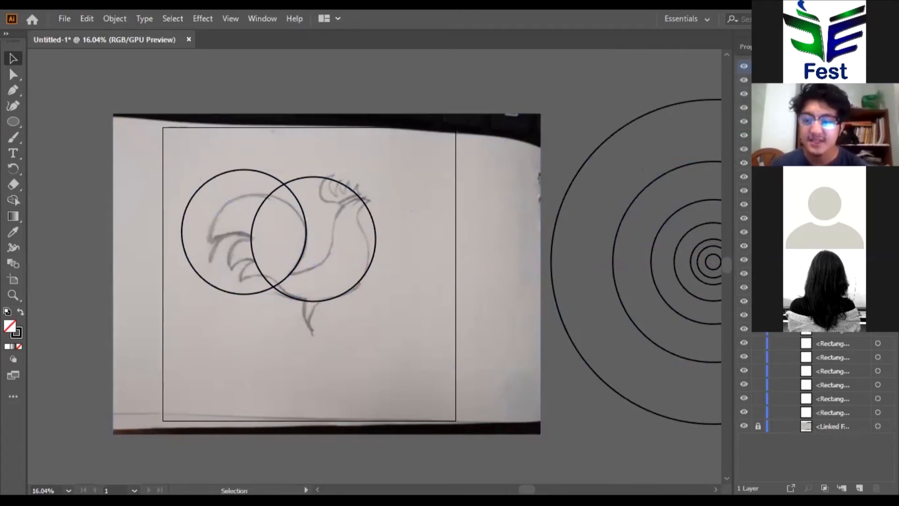
left_click(807, 426)
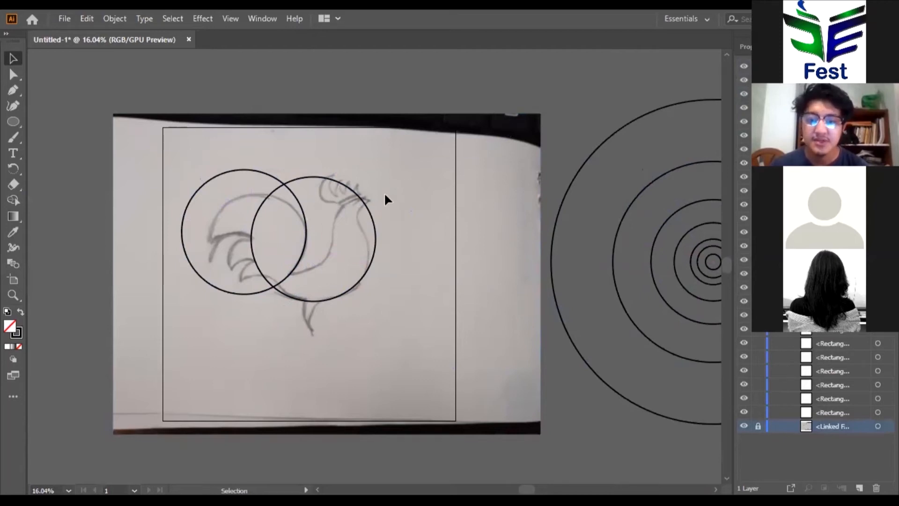
Try a further copy of the third-largest circle over the rooster's body, following the inner curve of its neck
key("z")
left_click_drag(379, 232, 453, 238)
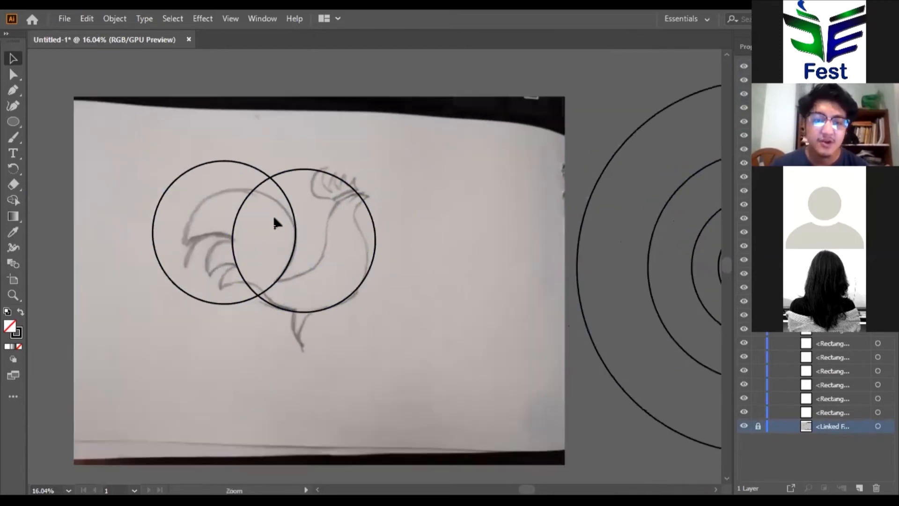
mouse_move(319, 182)
left_mouse_down()
mouse_move(309, 195)
mouse_move(322, 186)
left_mouse_up()
left_click_drag(398, 214, 269, 225)
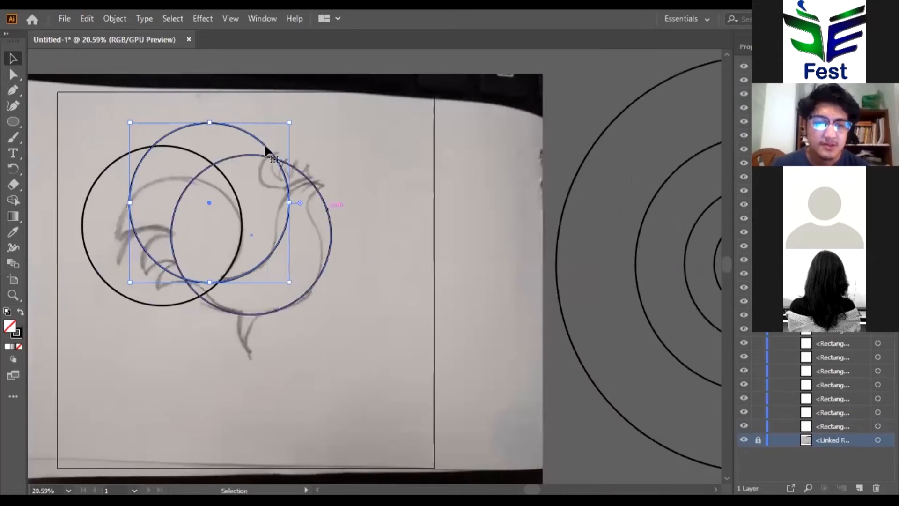
Delete the body circle and the overlapping neck circle, keeping only the large circle over the tail
key("a")
left_click(321, 191, "shift")
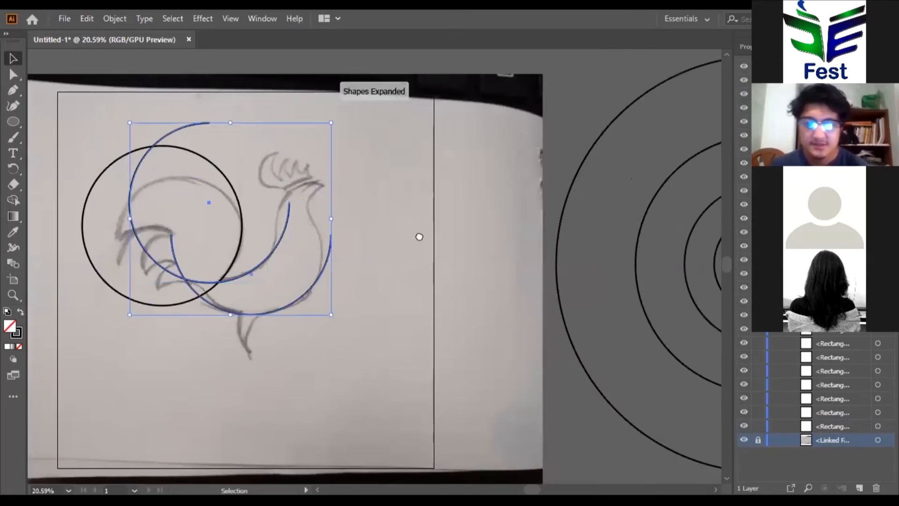
key("Delete")
left_click_drag(413, 231, 366, 231)
left_click_drag(293, 284, 279, 285)
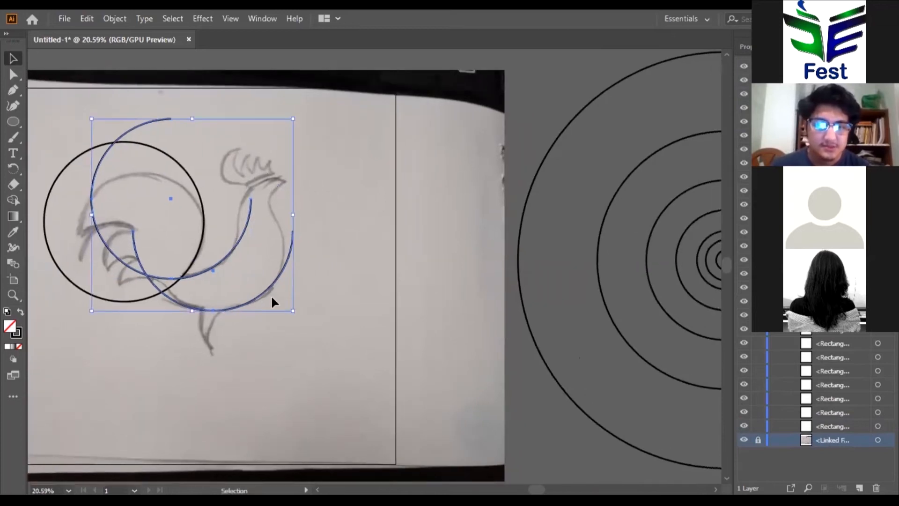
key("Delete")
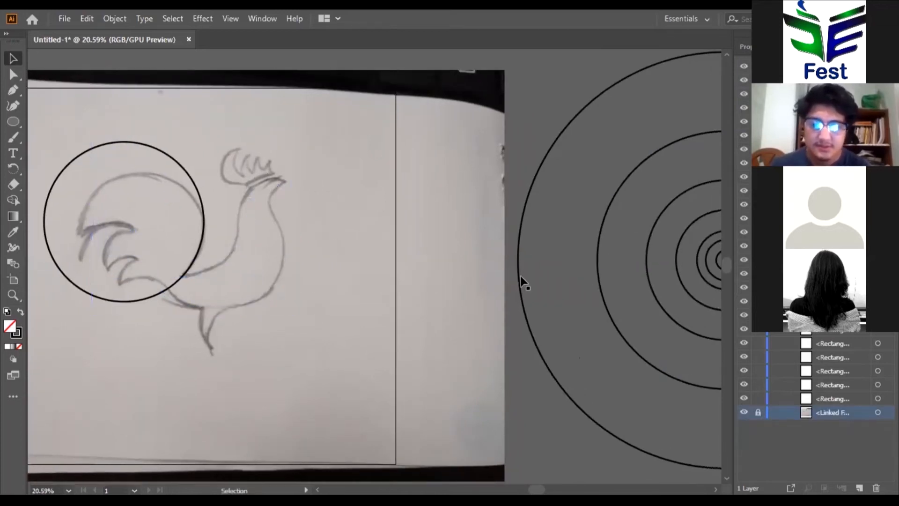
Place three copies of the fourth-largest circle along the inner neck curve, over the belly, and in front of the neck
left_click_drag(439, 266, 426, 266)
left_click_drag(665, 260, 170, 256)
left_click_drag(200, 286, 233, 291)
scroll(217, 233, "up", 2)
left_click_drag(186, 210, 330, 203)
left_click_drag(313, 245, 378, 240)
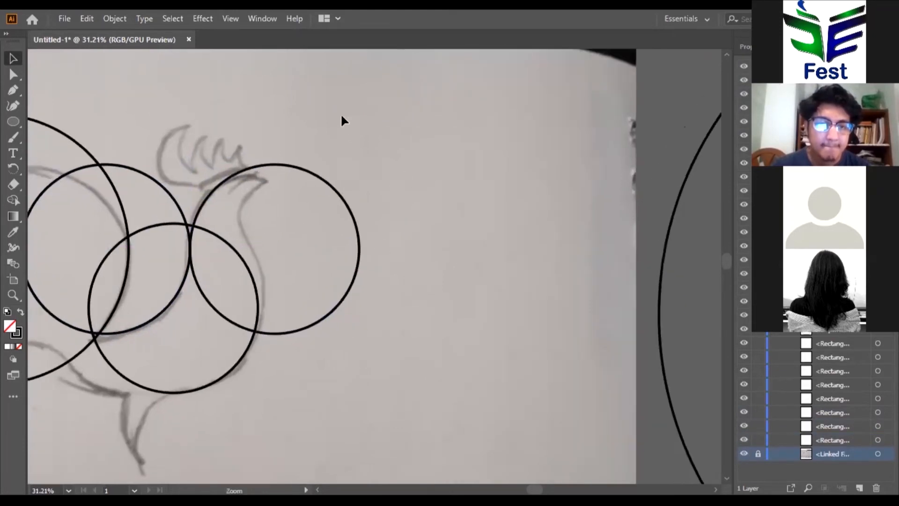
Nudge the circle in front of the neck vertically so that it sits level beside the inner neck circle
key("Down")
key("Down")
key("Down")
key("Down")
key("shift+Down")
key("shift+Down")
key("shift+Down")
key("shift+Down")
key("shift+Up")
key("shift+Up")
key("shift+Up")
key("shift+Up")
key("a")
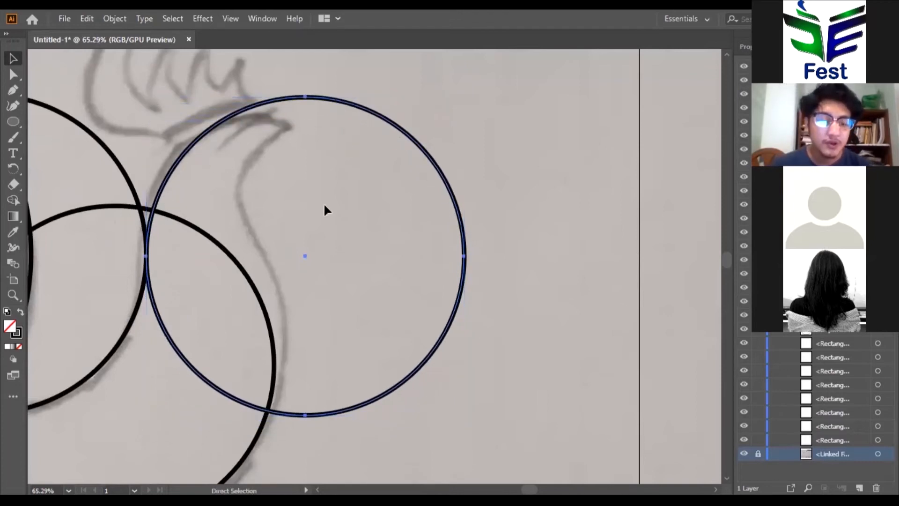
Examine in outline view where the front circle touches the inner neck circle, and return to the preview display
left_click_drag(362, 227, 260, 317)
key("ctrl+y")
scroll(366, 206, "down", 5)
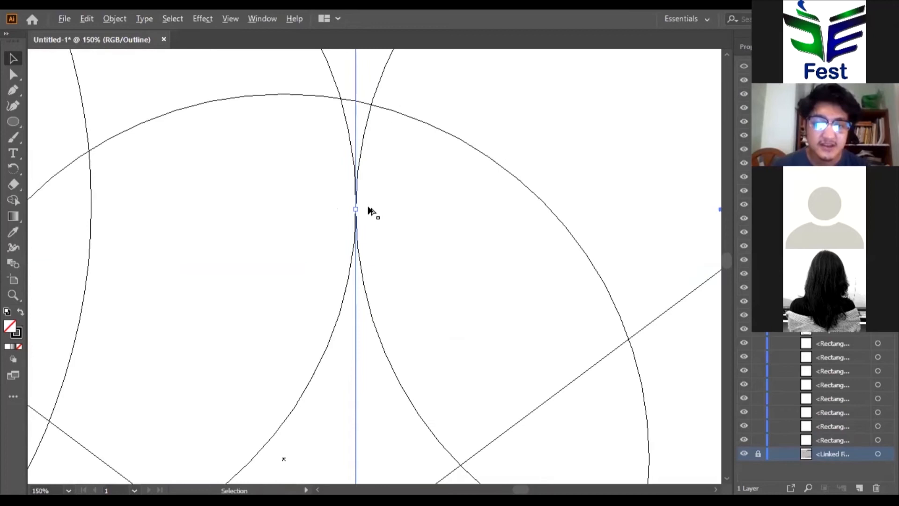
scroll(369, 209, "down", 4)
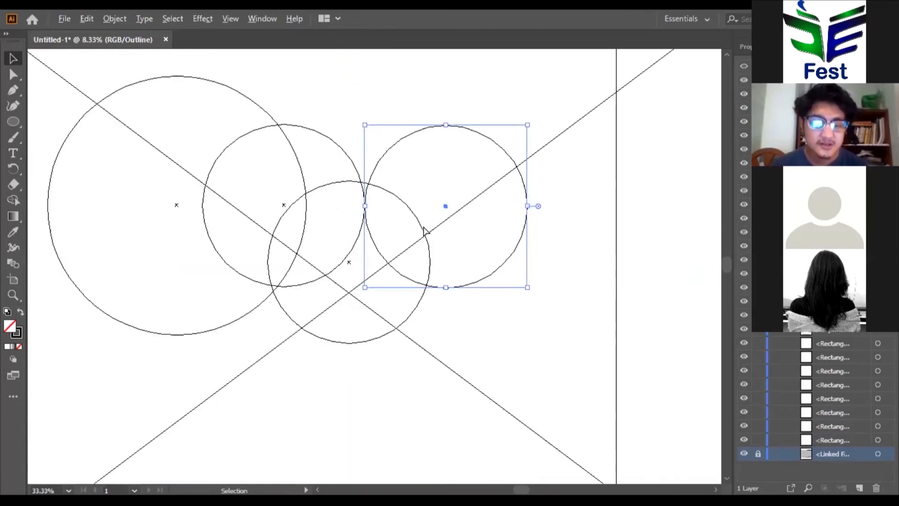
left_click_drag(424, 230, 245, 175)
key("ctrl+y")
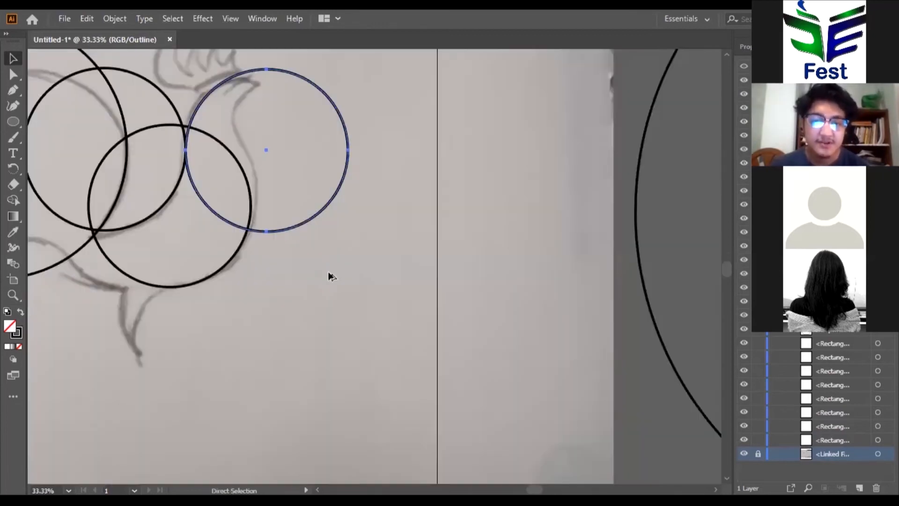
Place a copy of the second-smallest circle inside the front circle, following the throat curve below the beak, and deselect it
left_click_drag(378, 116, 480, 160)
left_click_drag(293, 237, 283, 242)
left_click_drag(721, 169, 516, 240)
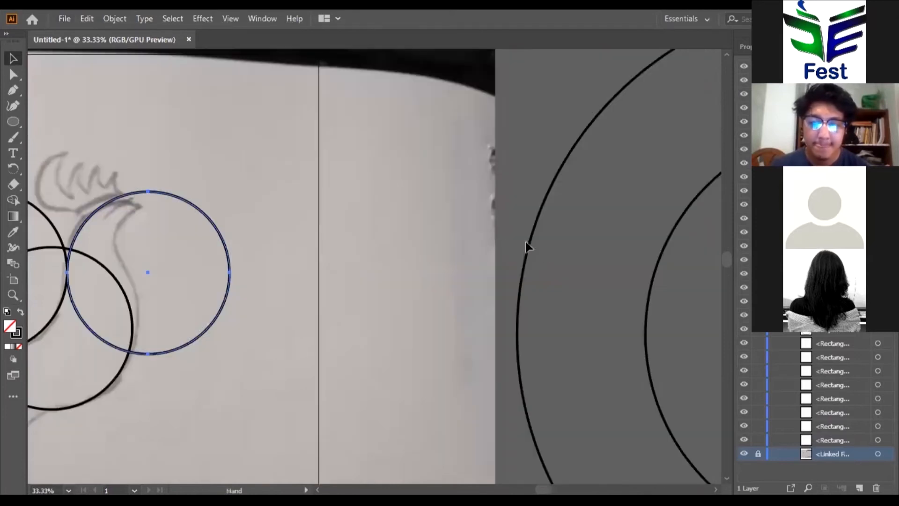
scroll(659, 301, "down", 2)
mouse_move(649, 307)
left_mouse_down()
mouse_move(192, 246)
mouse_move(639, 284)
mouse_move(655, 297)
mouse_move(184, 244)
mouse_move(198, 244)
left_mouse_up()
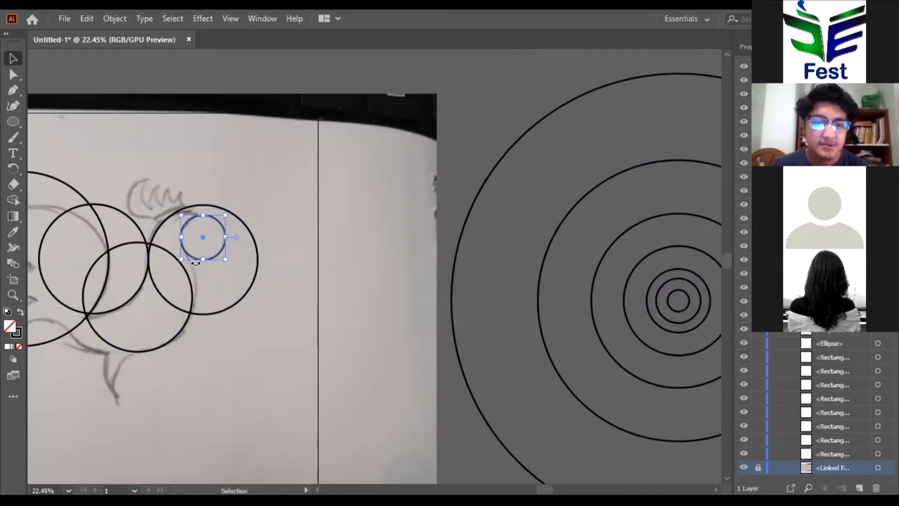
left_click(247, 267)
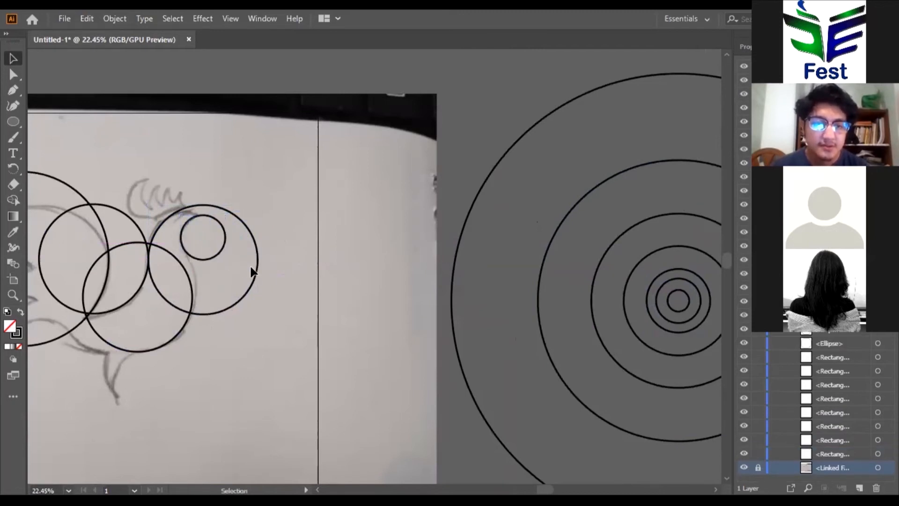
Move the circle in front of the neck down until its top meets the small throat circle, nudging it slightly sideways
left_click_drag(253, 263, 254, 269)
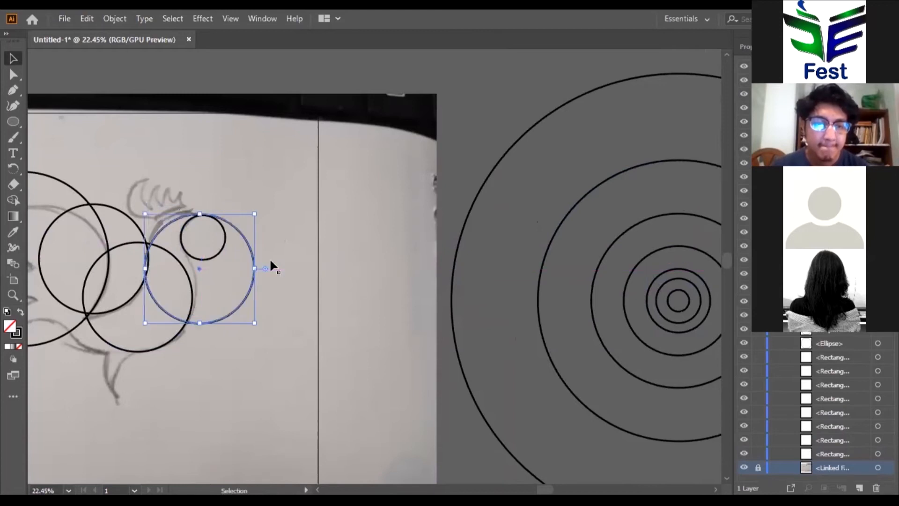
key("Right")
key("Right")
key("Right")
key("Right")
key("Right")
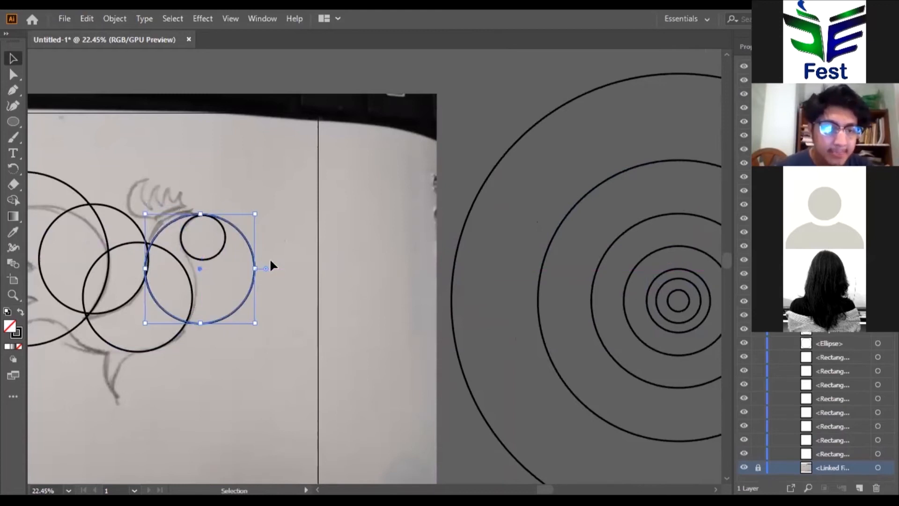
Fine-tune the front circle's position in small nudges in outline view, where its edge meets the inner neck circle
key("ctrl+space")
left_click_drag(201, 235, 314, 245)
left_click_drag(204, 272, 332, 240)
key("ctrl+y")
key("ctrl+space")
left_click_drag(241, 223, 276, 272)
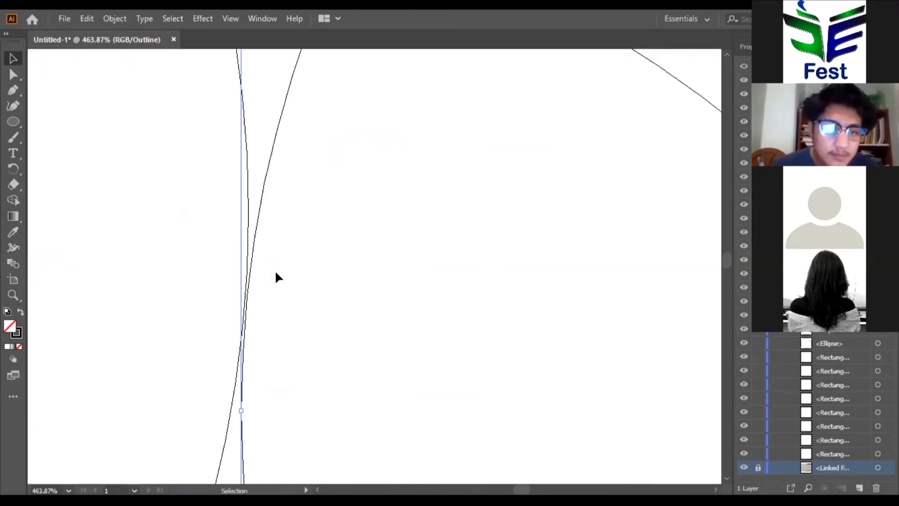
key("Up")
key("Left")
key("Left")
key("Right")
key("Right")
key("Right")
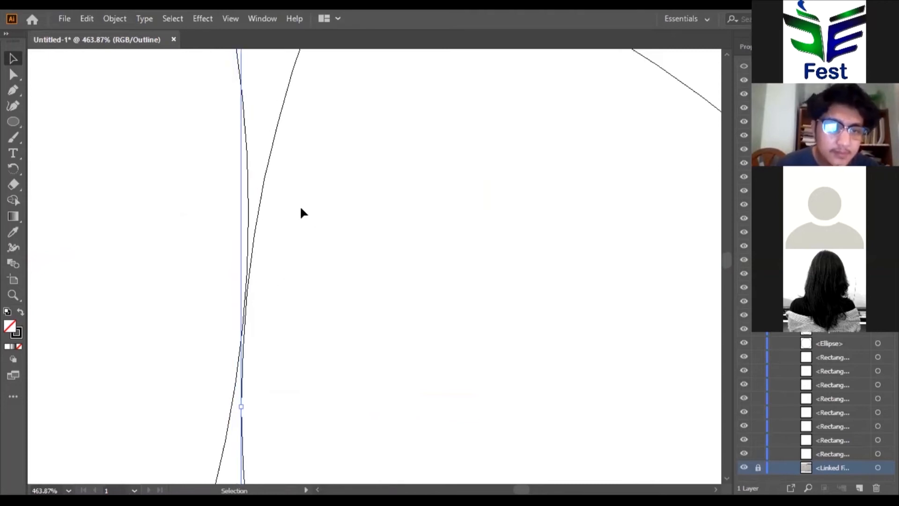
Return to the preview display and fit the small throat circle against the inside top of the front circle
left_click_drag(259, 191, 292, 209)
key("ctrl+space")
left_click_drag(359, 219, 107, 245)
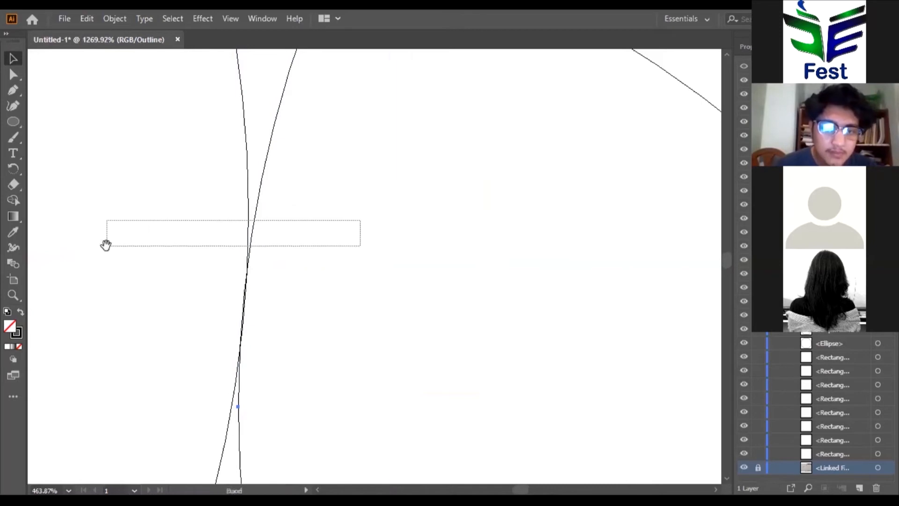
key("ctrl+y")
key("ctrl+space")
left_click_drag(469, 252, 165, 269)
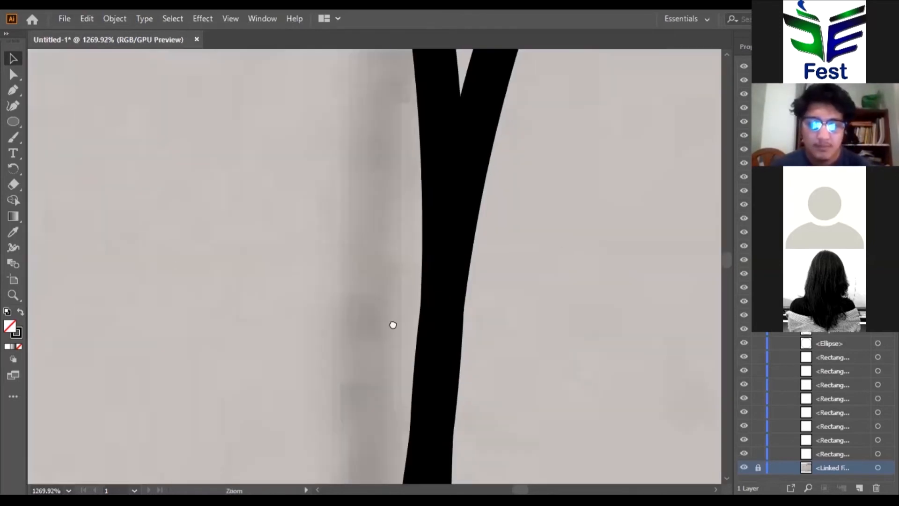
left_click_drag(502, 274, 317, 285)
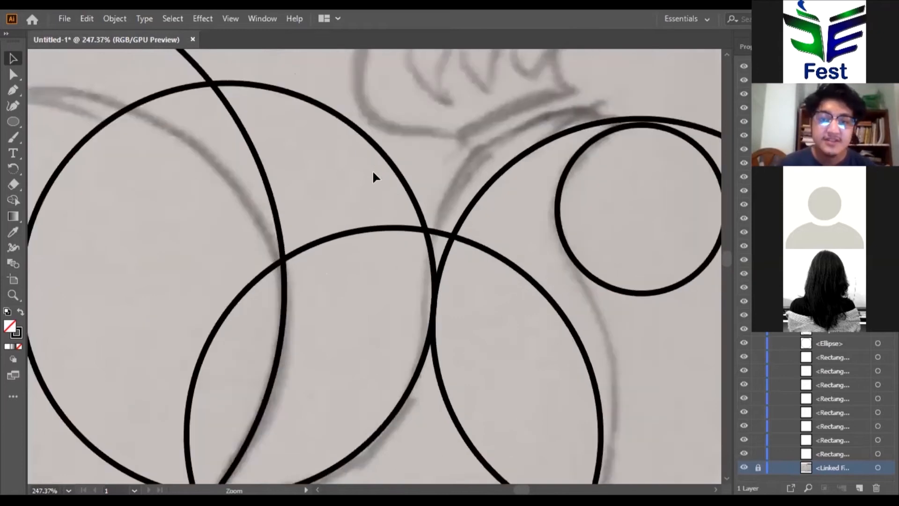
key("ctrl+z")
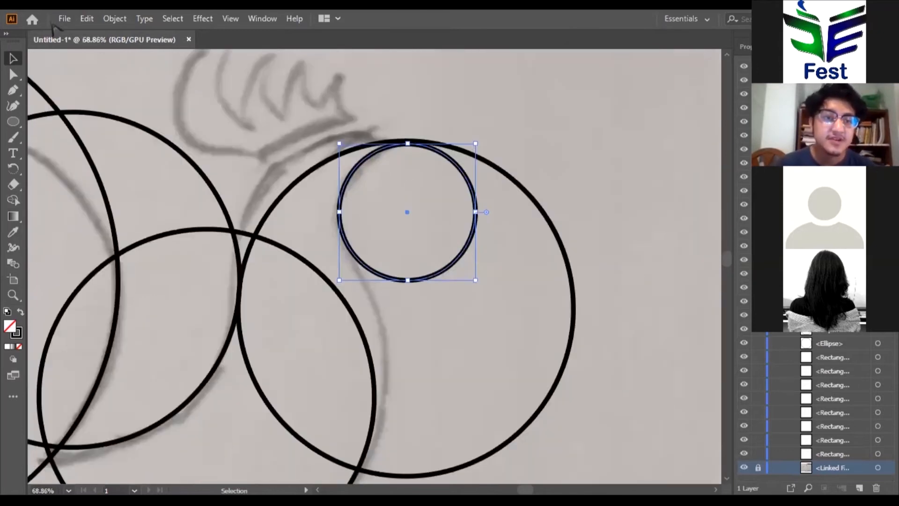
Examine the GPU Performance and Animated Zoom settings in the Performance preferences, and close the dialog
left_click(88, 19)
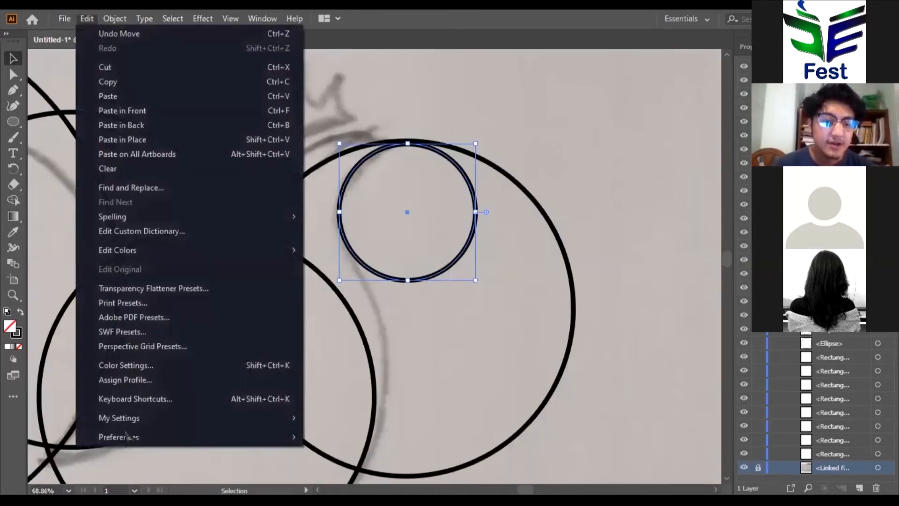
mouse_move(124, 437)
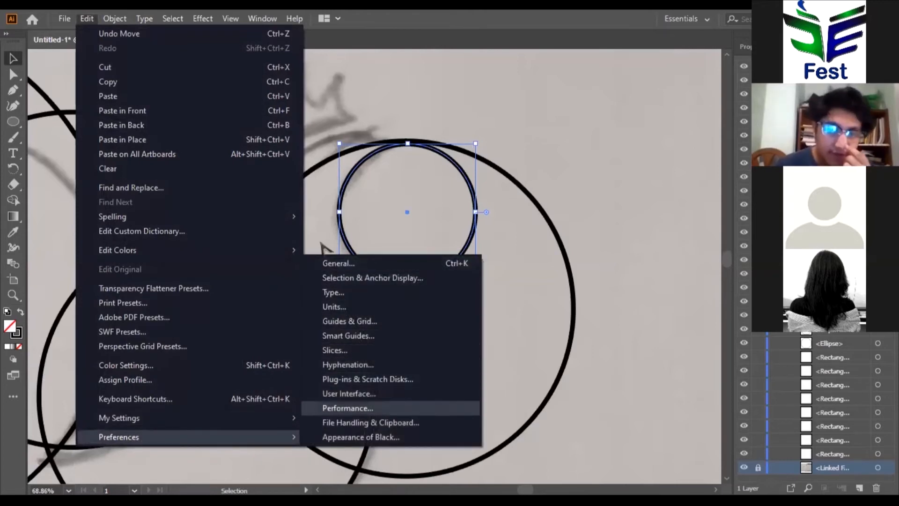
left_click(360, 408)
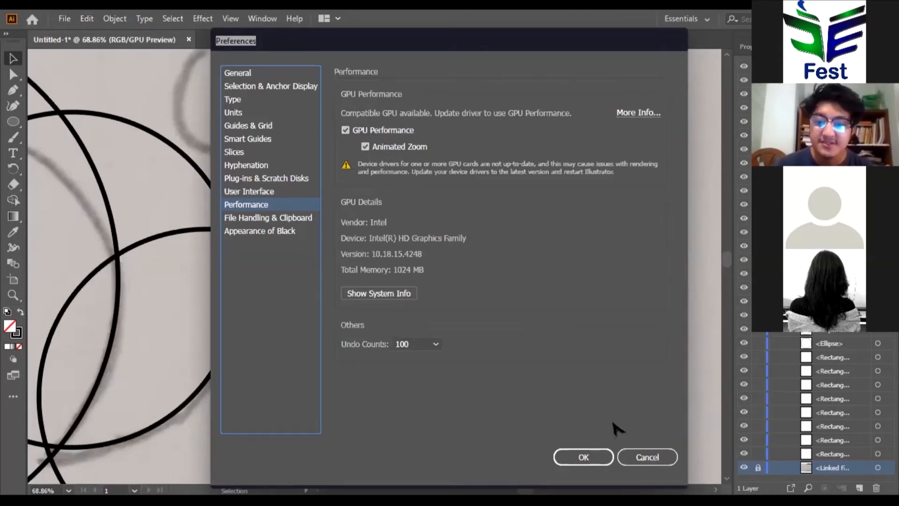
left_click_drag(602, 43, 757, 44)
left_click(741, 460)
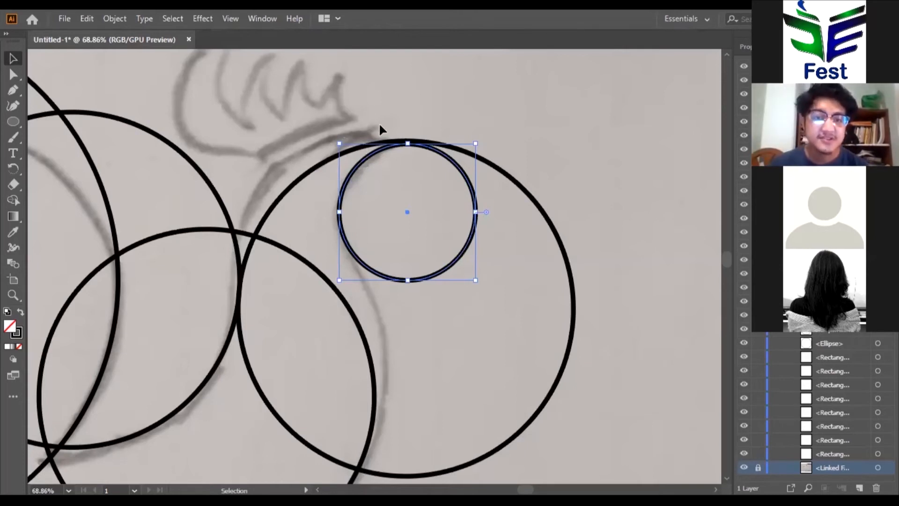
Turn off Animated Zoom and GPU Performance in the Performance preferences and test the zoom on the circles
left_click_drag(383, 125, 94, 27)
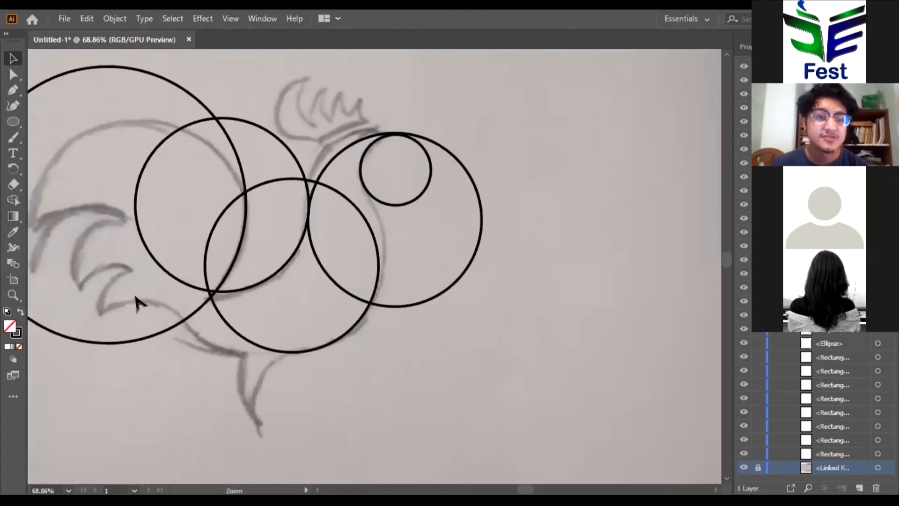
left_click(86, 18)
mouse_move(123, 436)
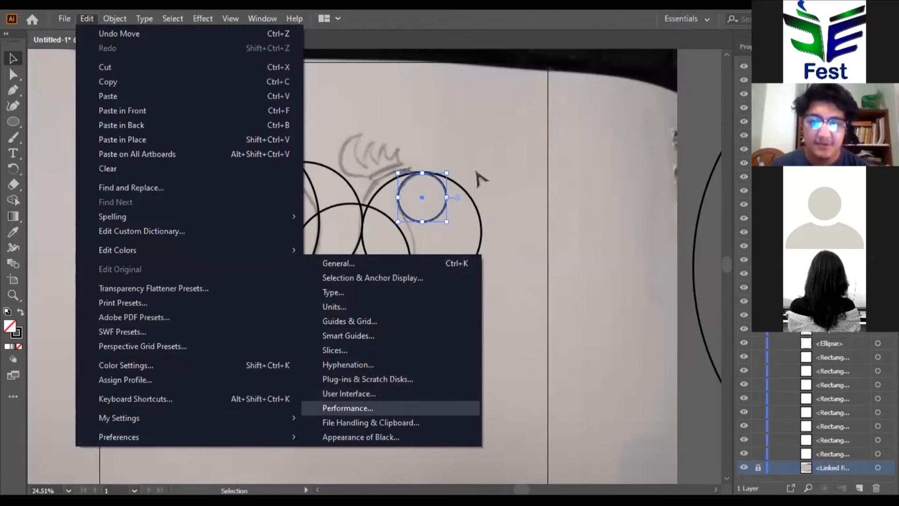
key("Return")
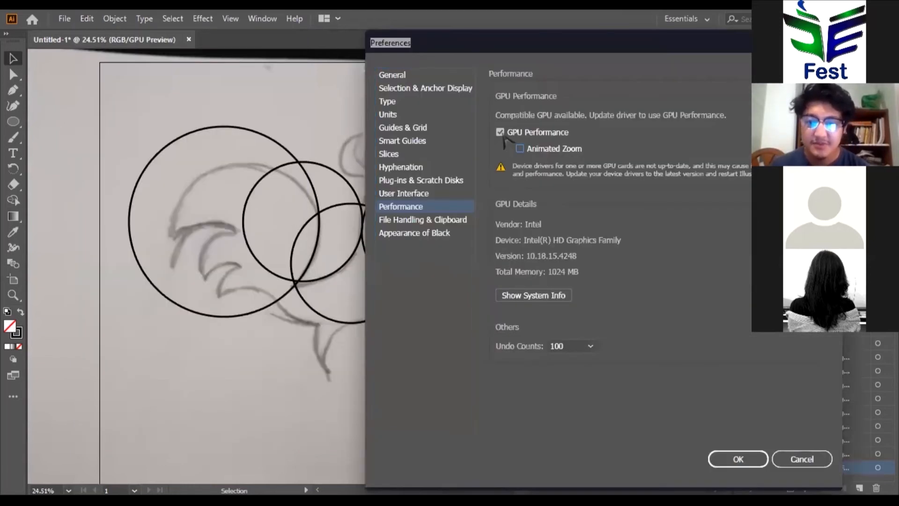
left_click(745, 458)
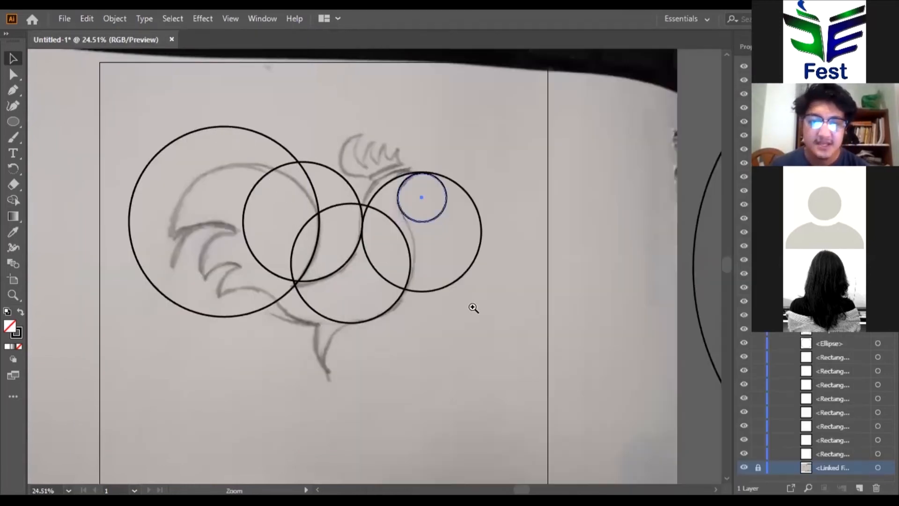
left_click_drag(505, 322, 506, 322)
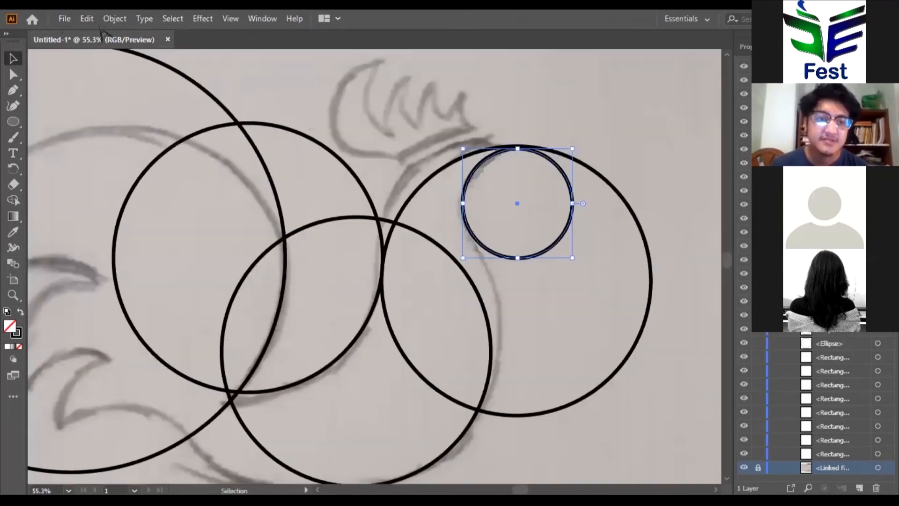
Re-enable GPU Performance and Animated Zoom in the Performance preferences and apply the change
left_click(89, 20)
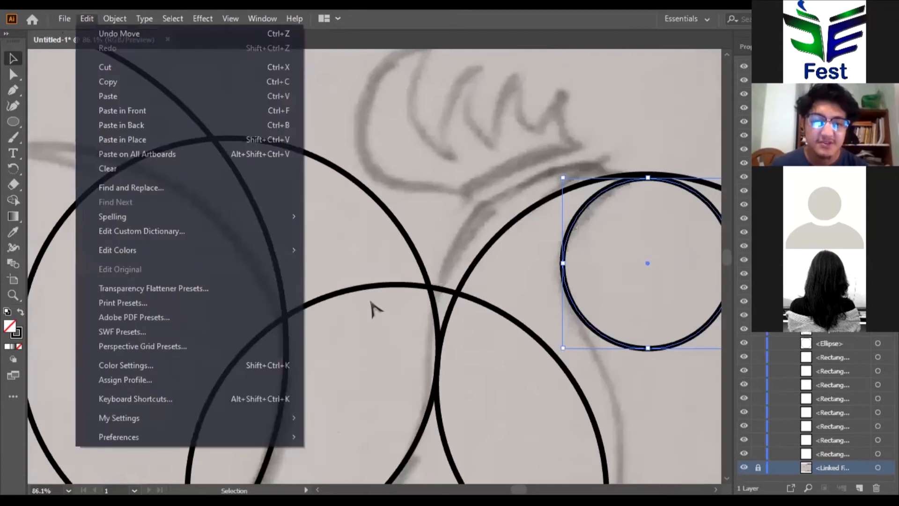
mouse_move(173, 439)
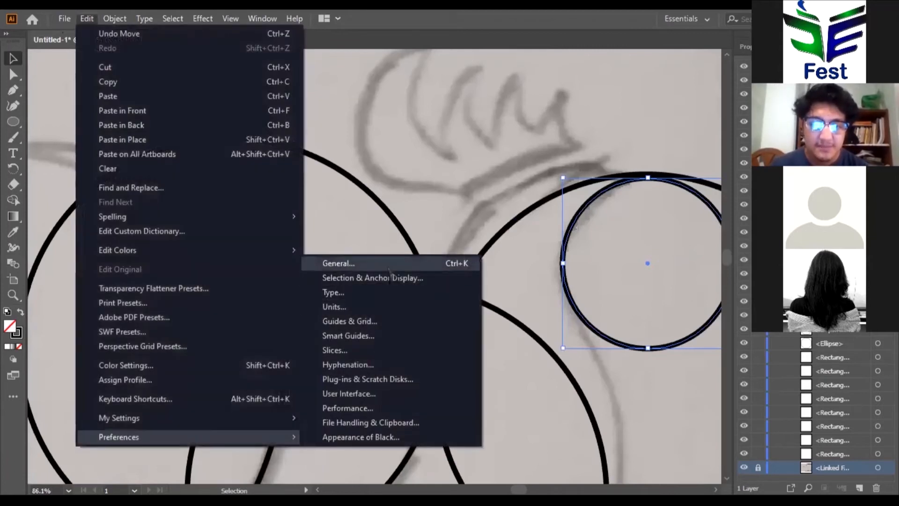
left_click(388, 265)
left_click(405, 203)
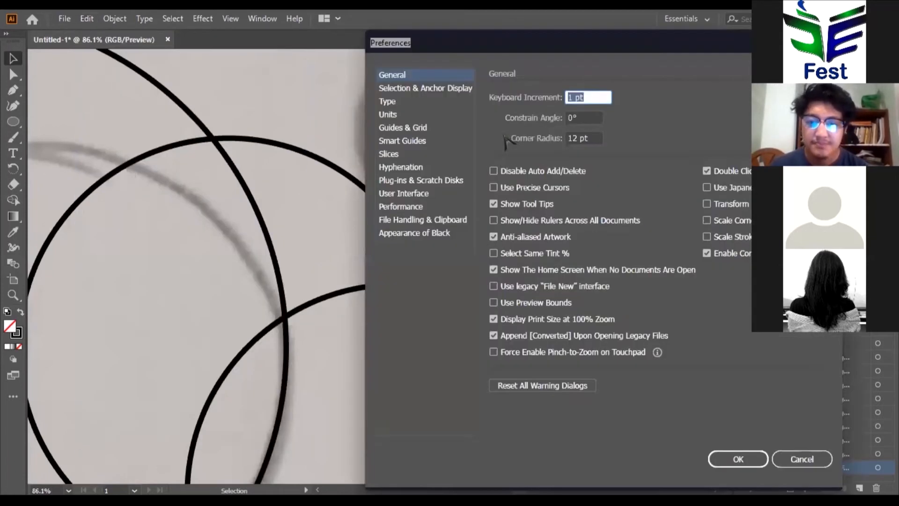
left_click(515, 133)
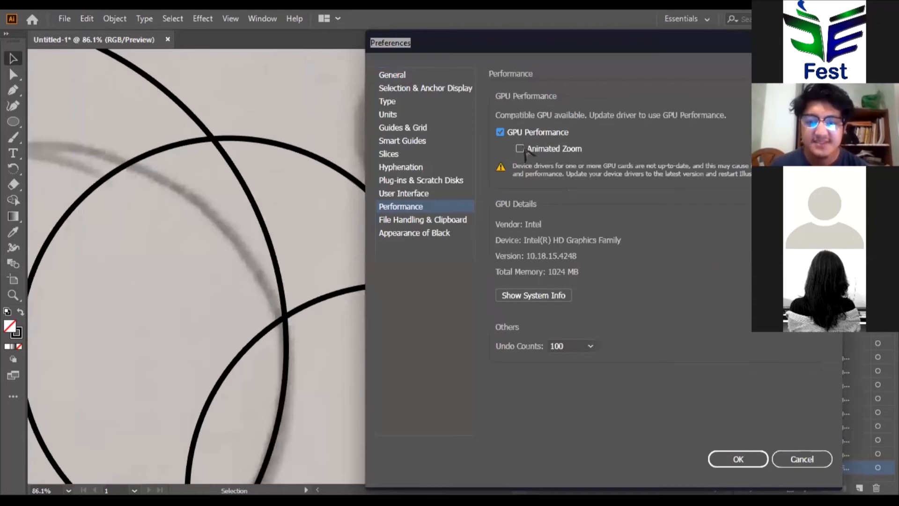
left_click(756, 467)
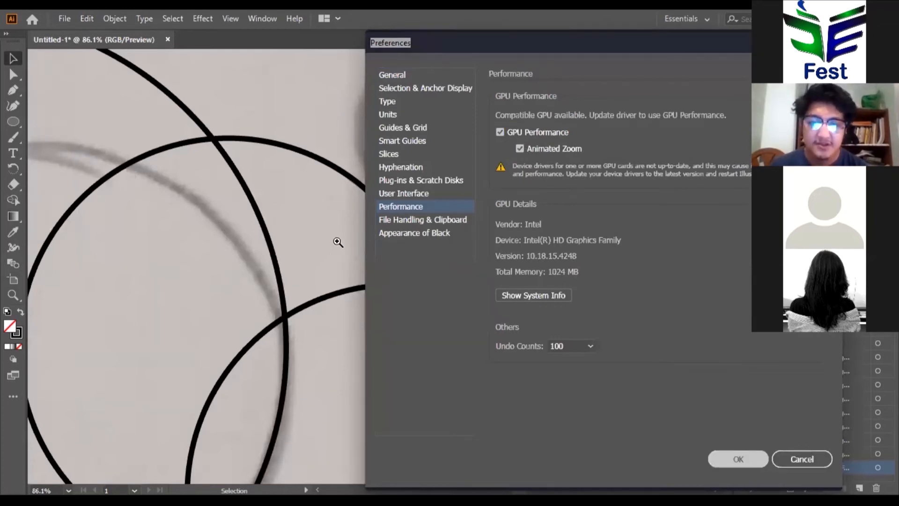
Nudge the small throat circle up in outline display until it meets the inside top of the front circle, and return to preview
scroll(356, 253, "down", 2, "alt")
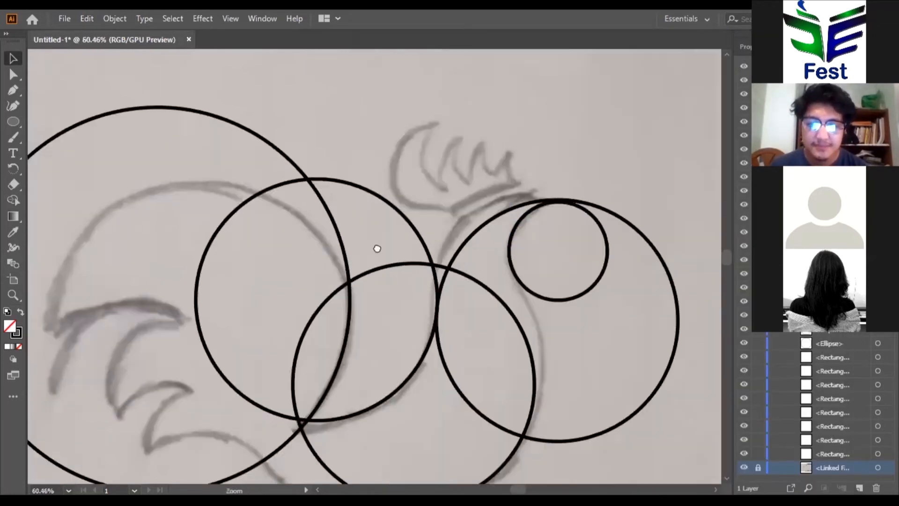
scroll(477, 229, "down", 1, "alt")
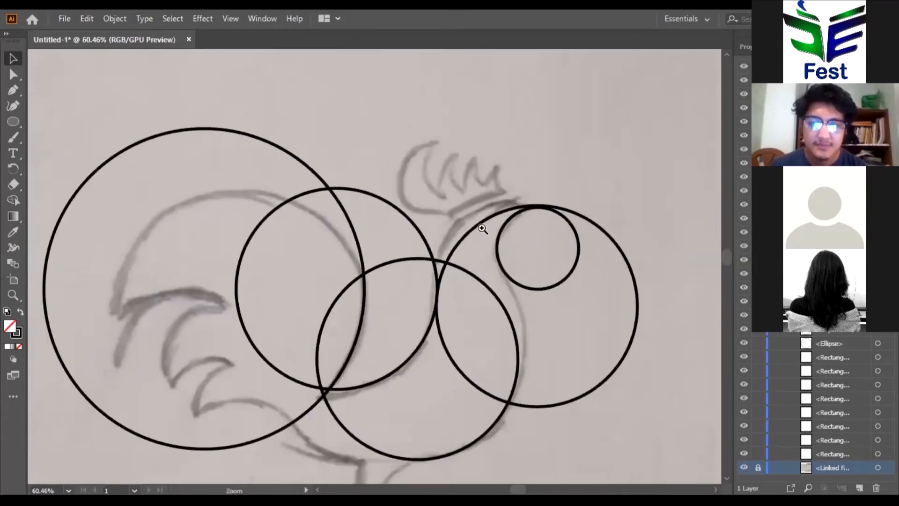
scroll(487, 235, "up", 2, "alt")
key("ctrl+y")
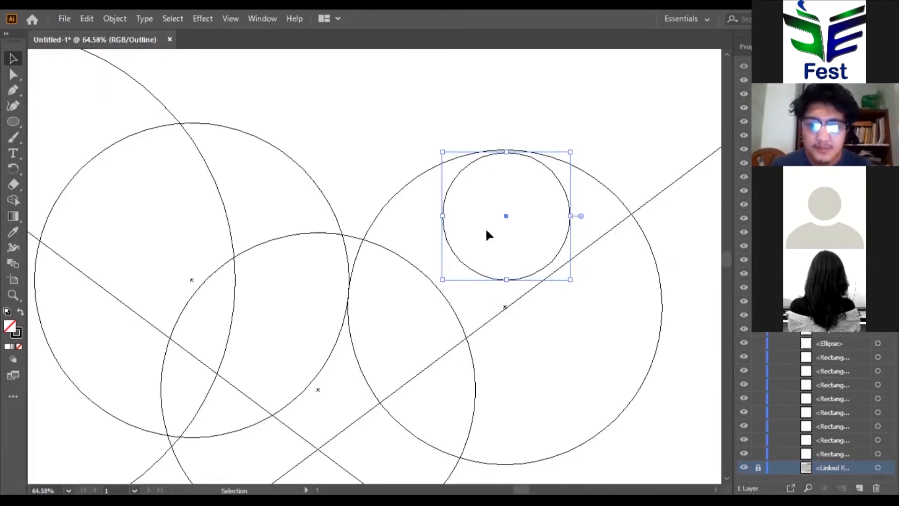
key("Up")
key("Up")
key("Up")
key("Up")
key("Up")
key("Up")
key("Up")
key("Up")
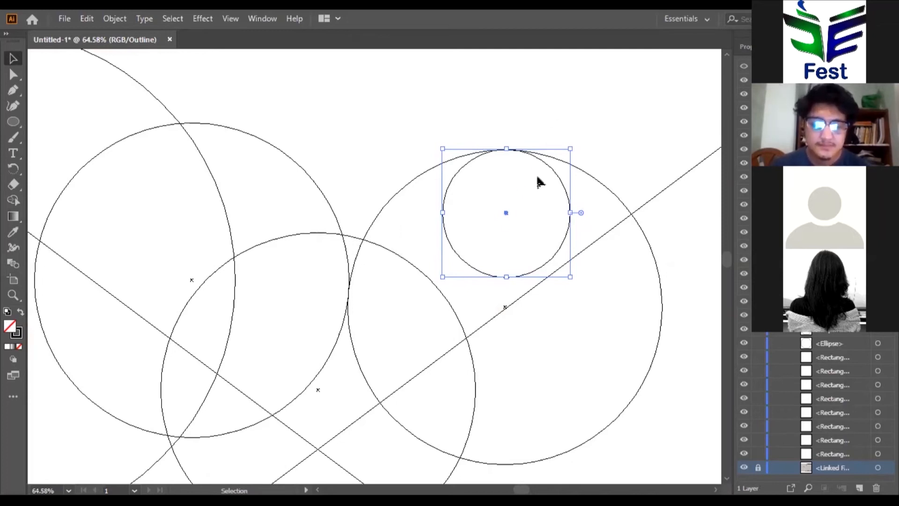
left_click(501, 206, "ctrl")
key("ctrl+y")
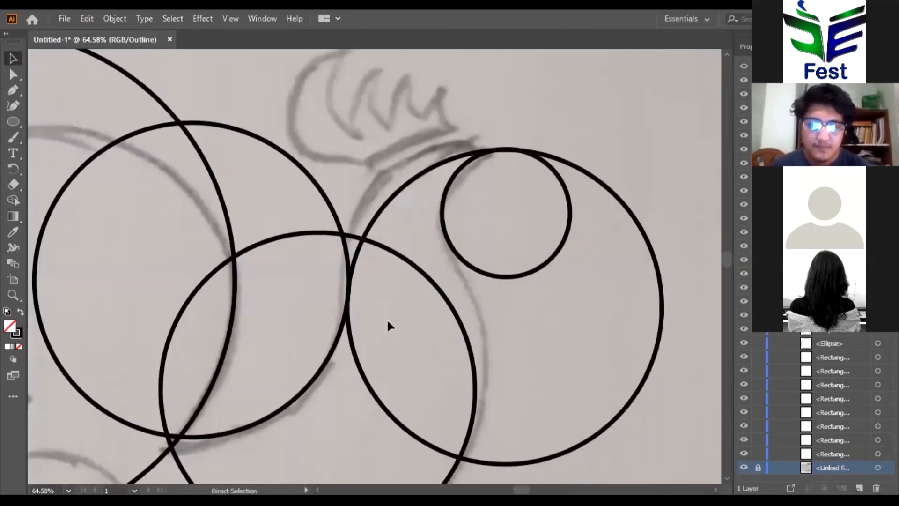
Try a copy of the front circle along the sketch's chest curve and undo it
scroll(484, 198, "down", 3)
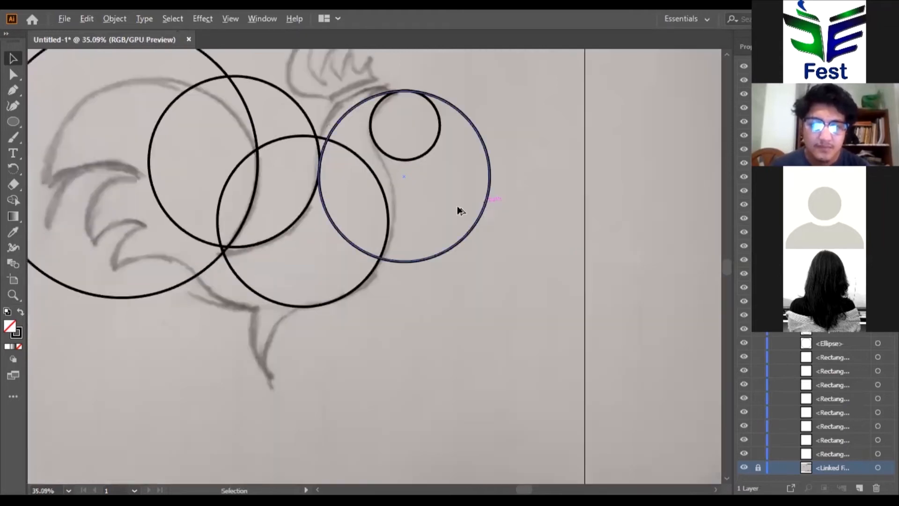
left_click_drag(401, 209, 393, 230)
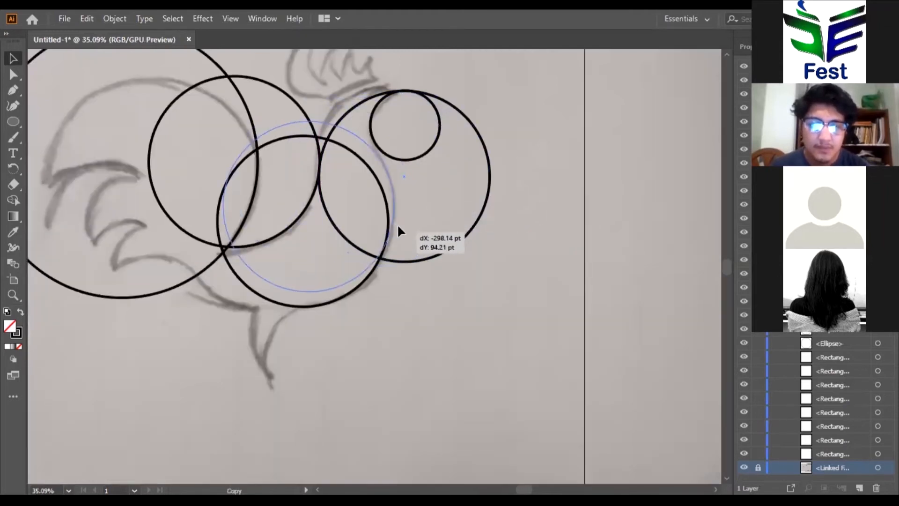
key("ctrl+z")
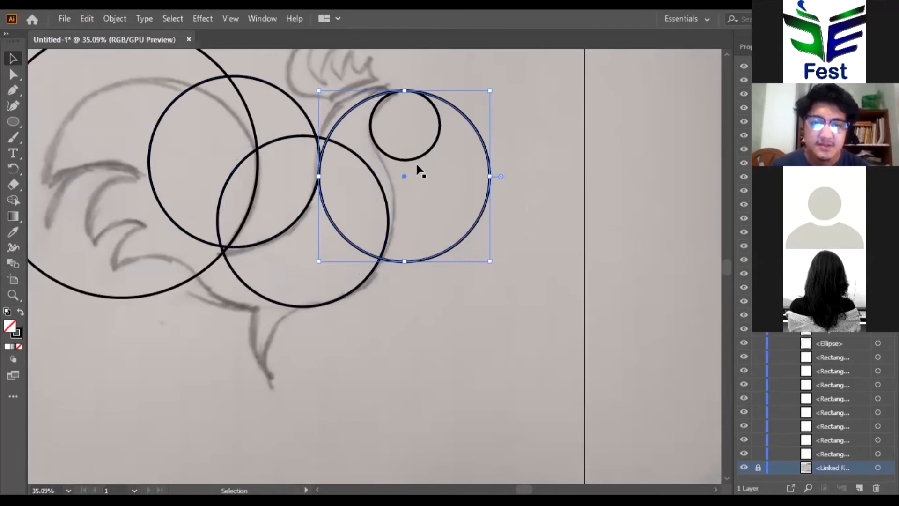
Copy a larger circle from the concentric golden-ratio set onto the sketch's body so its edge follows the chest curve
key("ctrl+space")
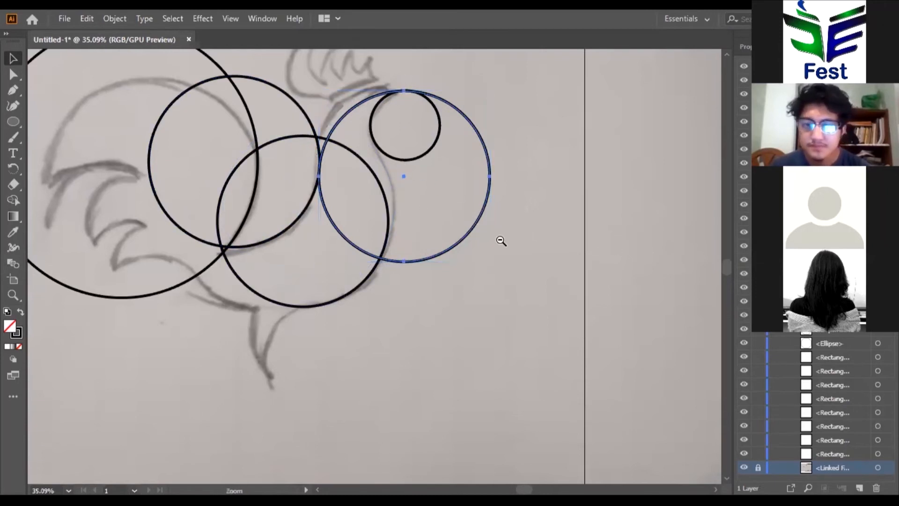
left_click_drag(531, 242, 435, 241)
key("space")
mouse_move(705, 257)
left_mouse_down()
mouse_move(570, 257)
mouse_move(262, 227)
mouse_move(64, 224)
mouse_move(53, 246)
left_mouse_up()
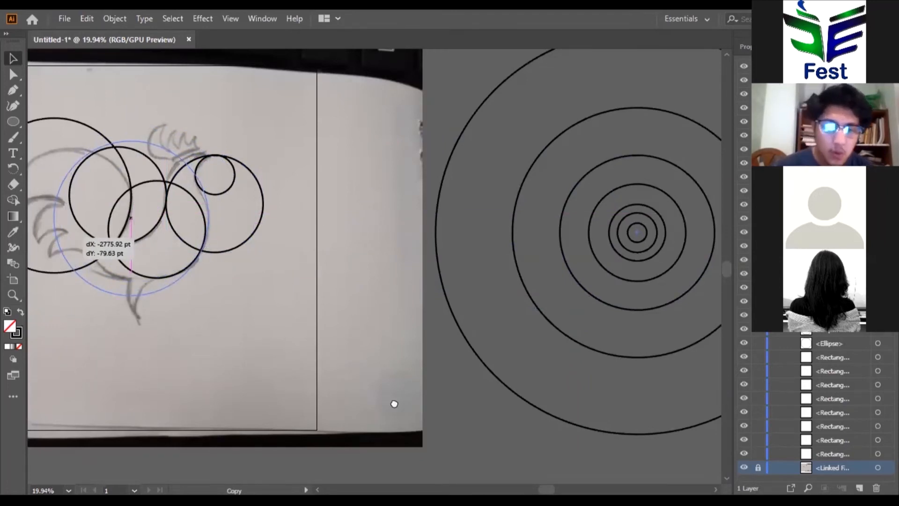
scroll(394, 404, "up", 5)
left_click_drag(395, 404, 406, 429)
Switch to outline display and nudge the large body circle towards contact with the small throat circle and the belly circle
key("ctrl+y")
key("shift+Left")
key("shift+Left")
key("shift+Left")
key("shift+Left")
key("shift+Left")
key("shift+Right")
key("shift+Right")
key("shift+Up")
key("shift+Up")
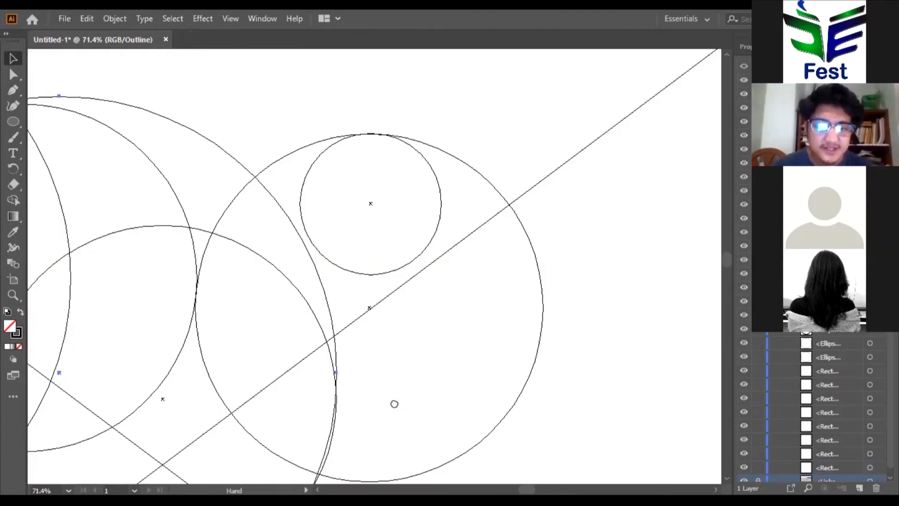
key("shift+Up")
key("Right")
key("Right")
key("Right")
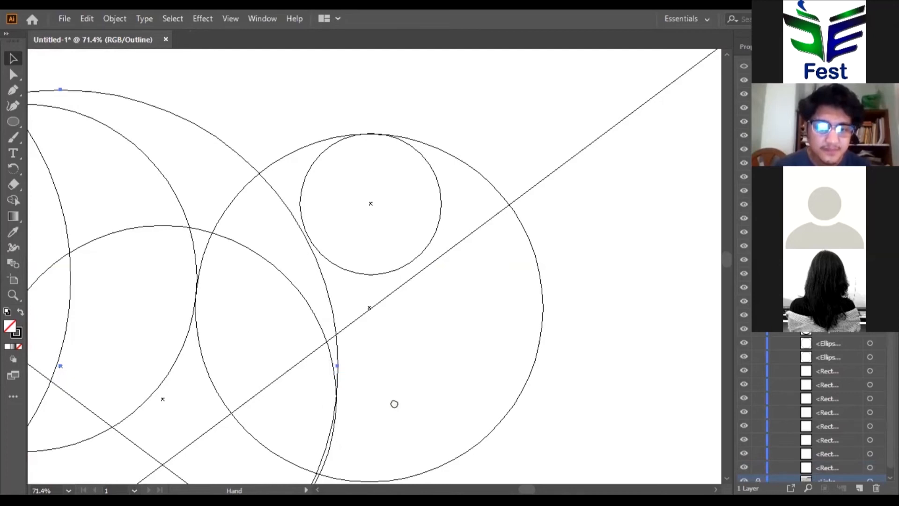
key("Down")
key("Down")
key("Down")
key("Down")
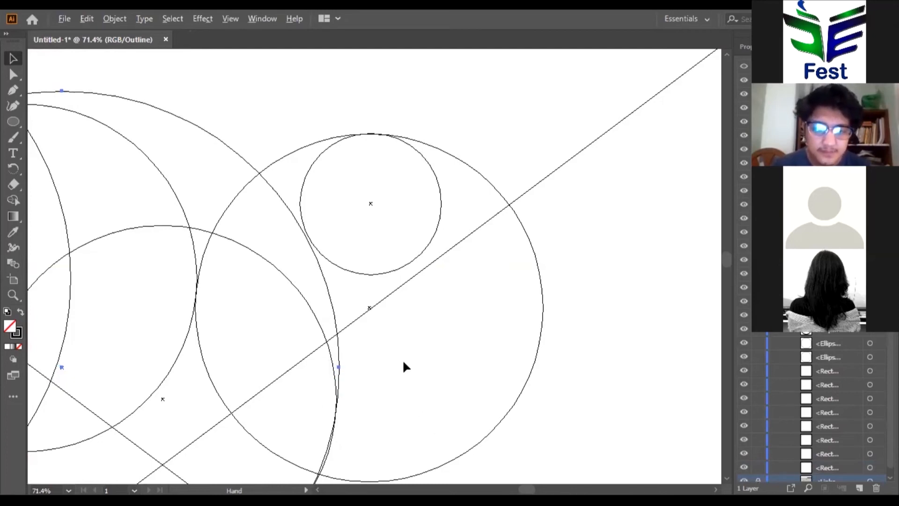
Select the large body, belly and front circles together, nudge them slightly right and down, and deselect them
key("ctrl+minus")
left_click_drag(352, 361, 309, 179)
key("ctrl+space")
left_click_drag(281, 126, 359, 341)
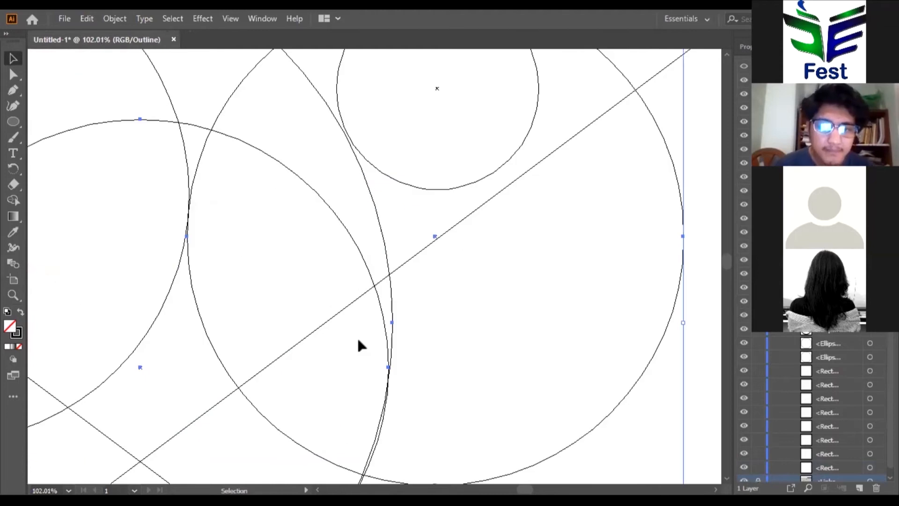
key("Right")
key("Down")
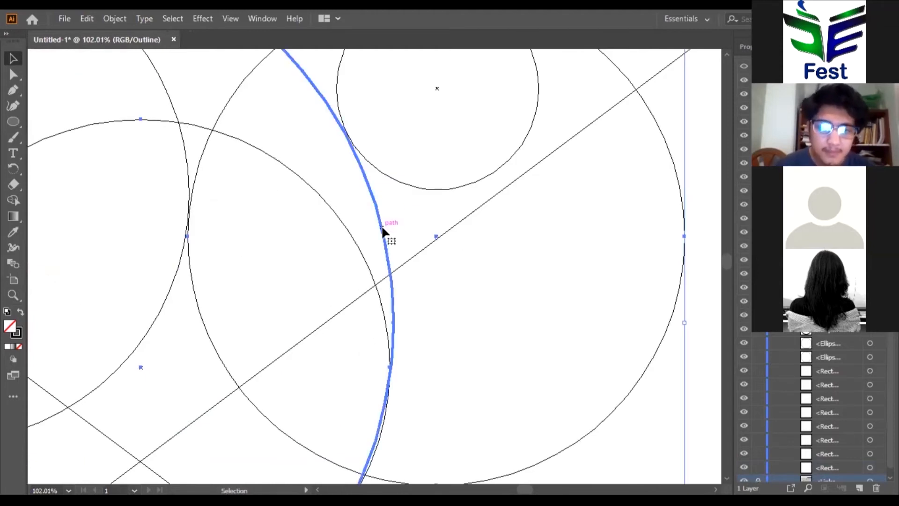
left_click(710, 161)
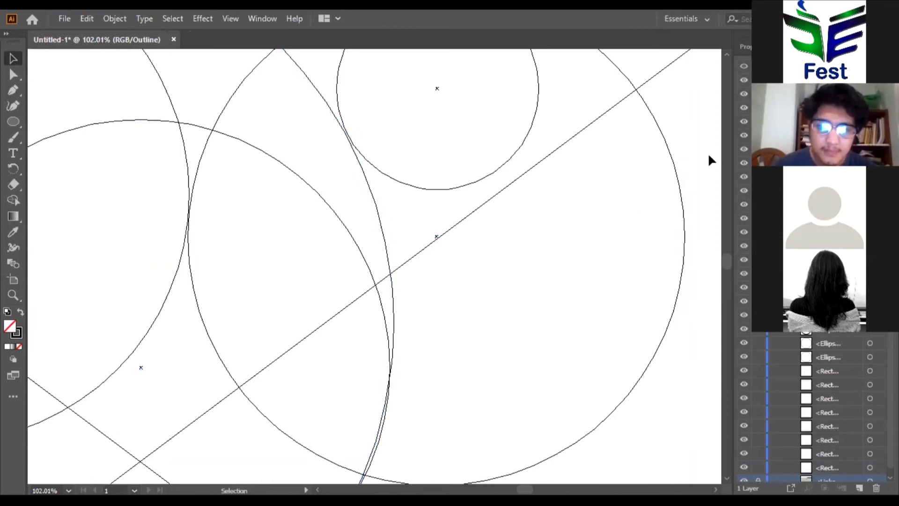
Select the large body circle alone and fine-tune its position against the edge of the small throat circle
left_click(374, 202)
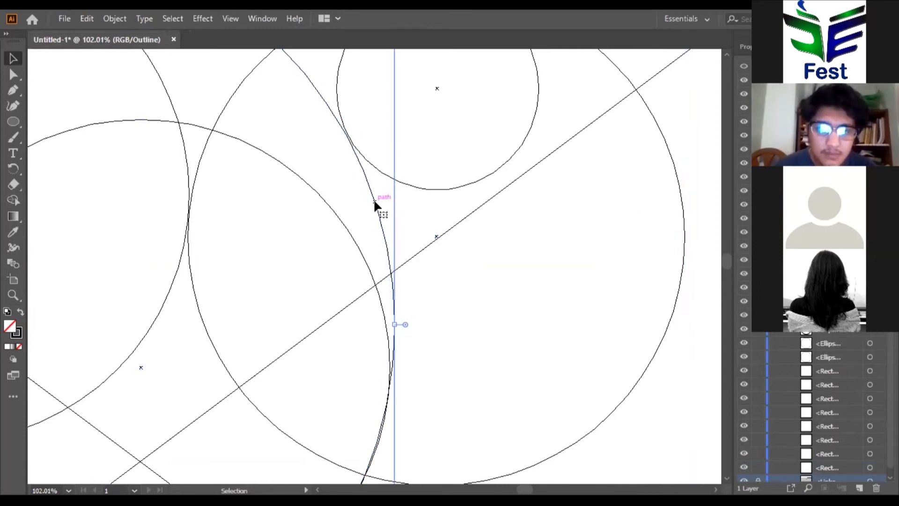
key("Right")
key("Right")
key("Down")
key("Down")
key("Down")
key("Down")
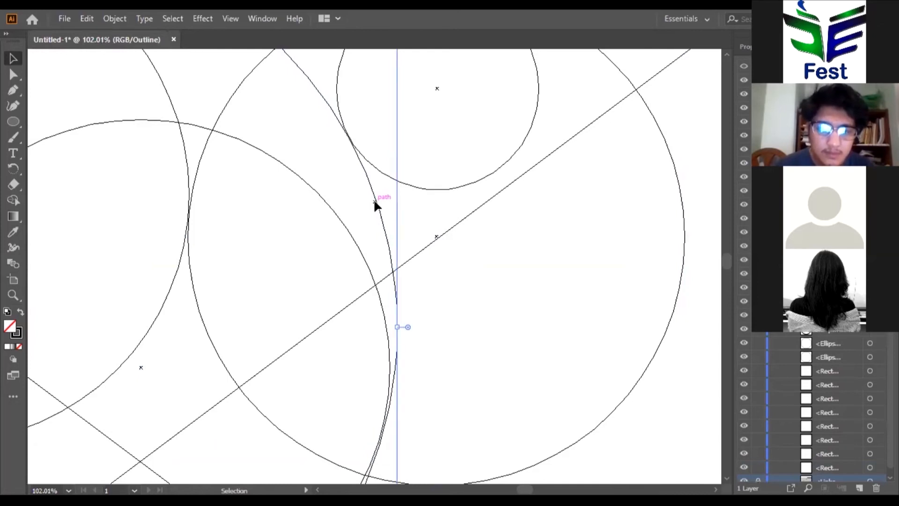
key("Up")
key("Up")
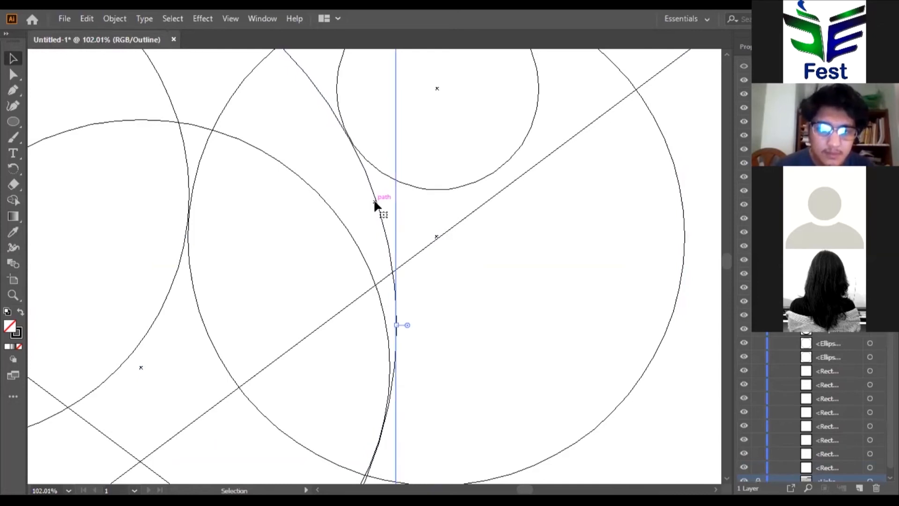
key("Right")
key("Right")
key("Up")
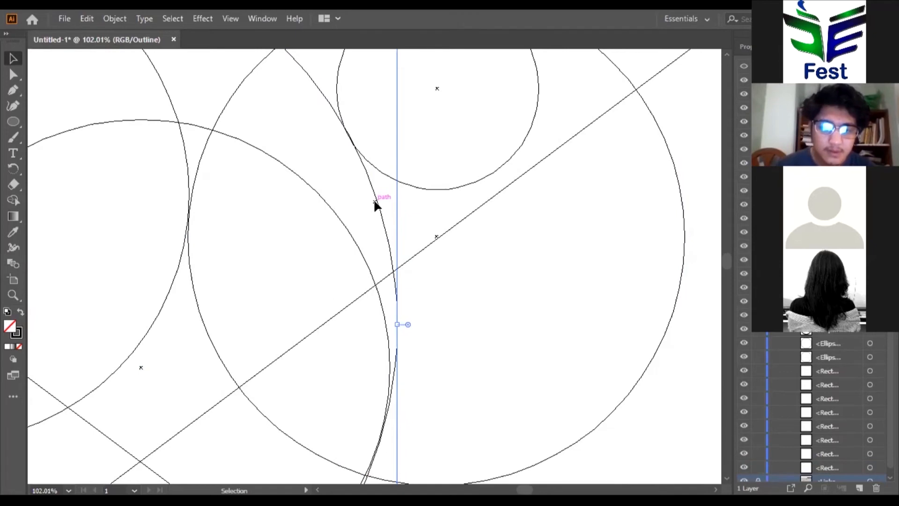
key("Up")
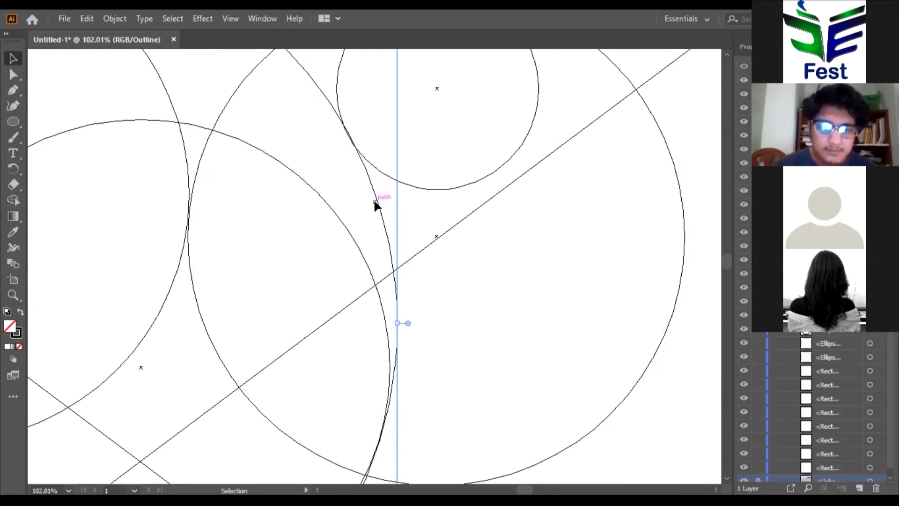
key("Left")
Return to the preview display and deselect the large body circle
left_click_drag(375, 202, 341, 203)
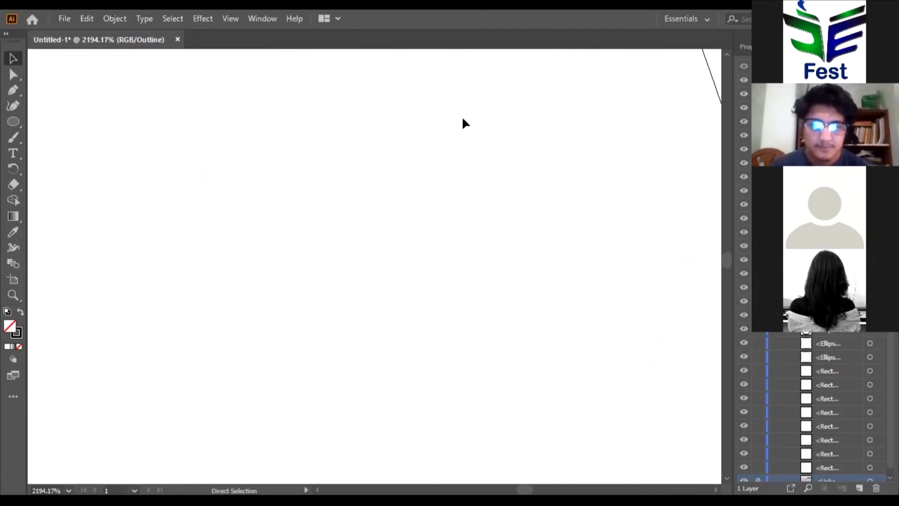
key("ctrl+y")
scroll(435, 246, "down", 3)
key("ctrl+0")
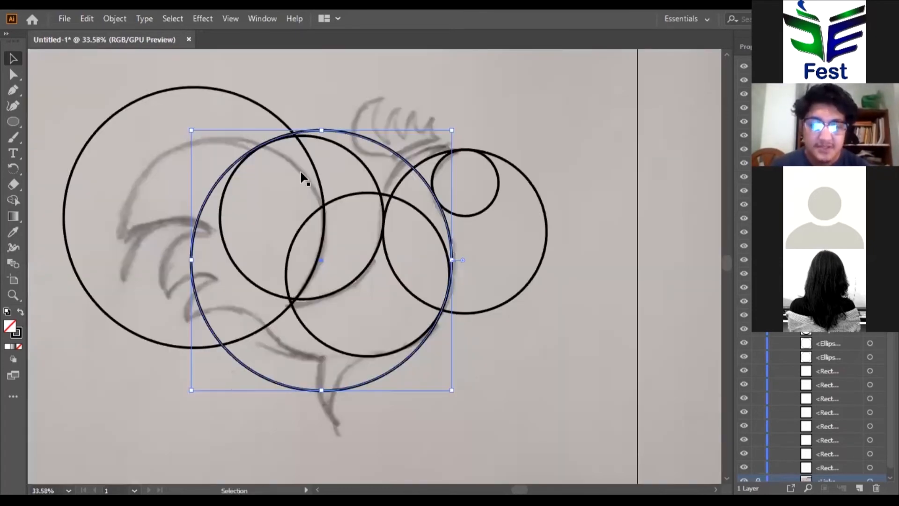
left_click_drag(300, 172, 343, 195)
left_click(303, 213)
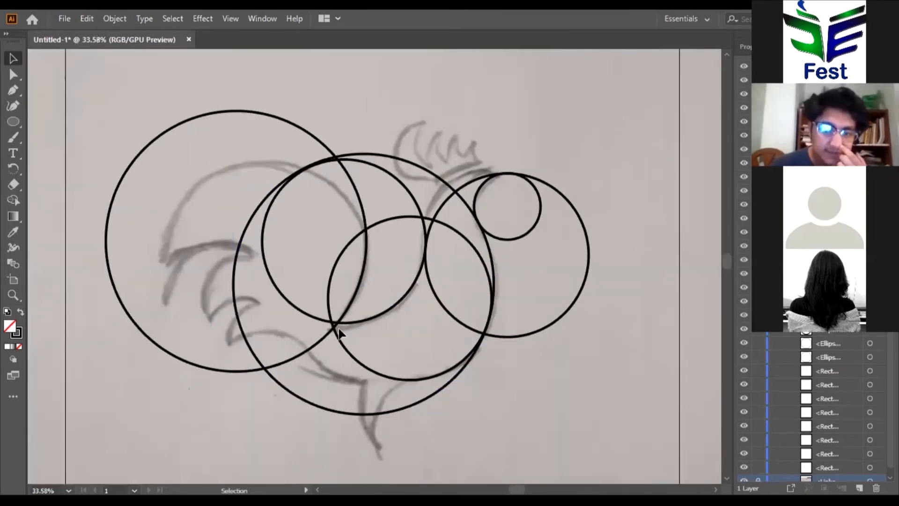
Try a copy of the small throat circle beneath the lowest tail feather and undo it
key("ctrl+space")
left_click_drag(354, 377, 373, 335)
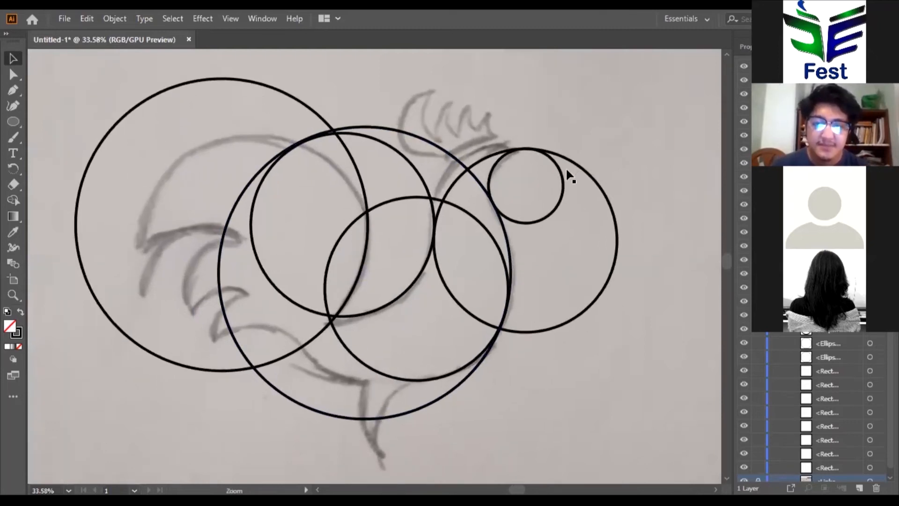
left_click_drag(536, 192, 587, 144)
mouse_move(302, 355)
left_mouse_down()
mouse_move(293, 352)
mouse_move(301, 351)
left_mouse_up()
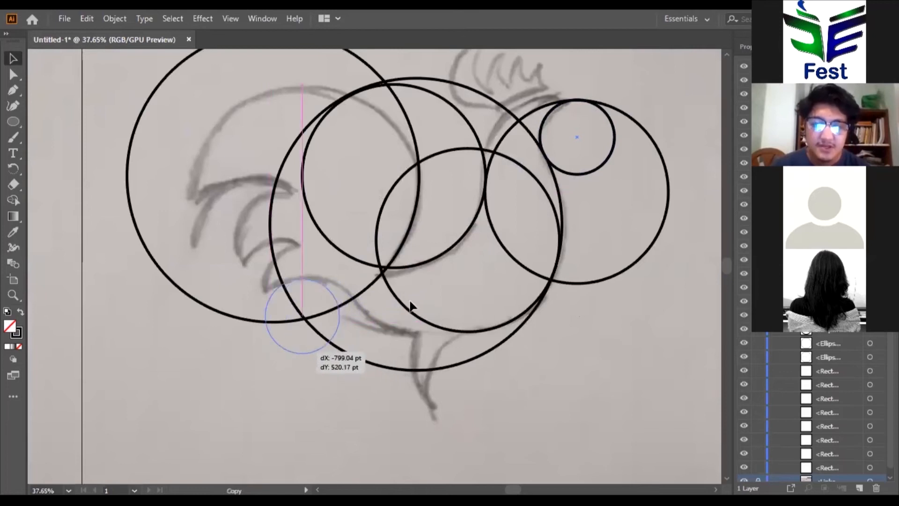
key("ctrl+z")
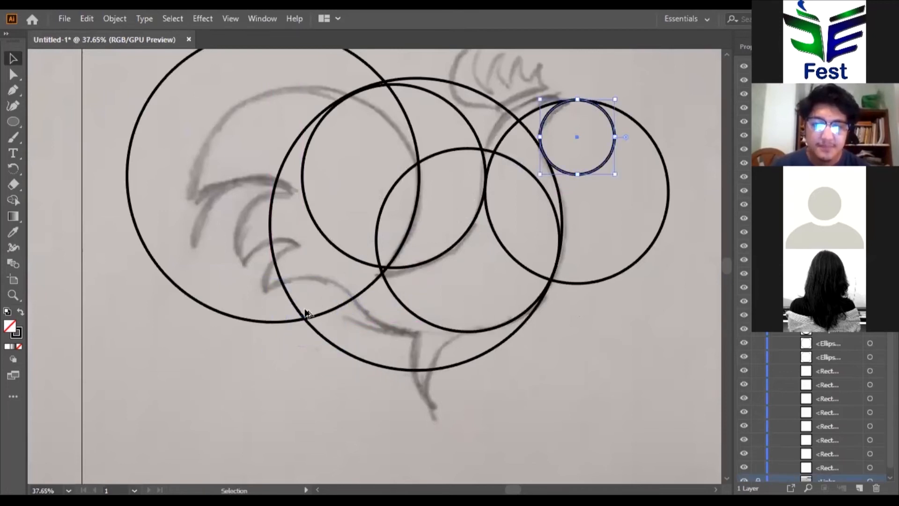
Place a copy of the medium circle below the lowest tail feather so its top follows the feather's curve, and deselect it
left_click_drag(295, 288, 310, 296)
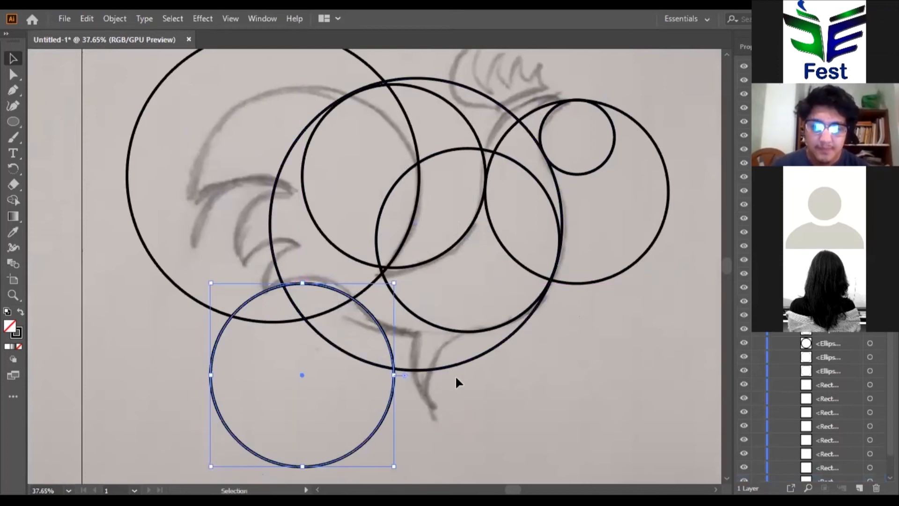
left_click_drag(493, 370, 487, 368)
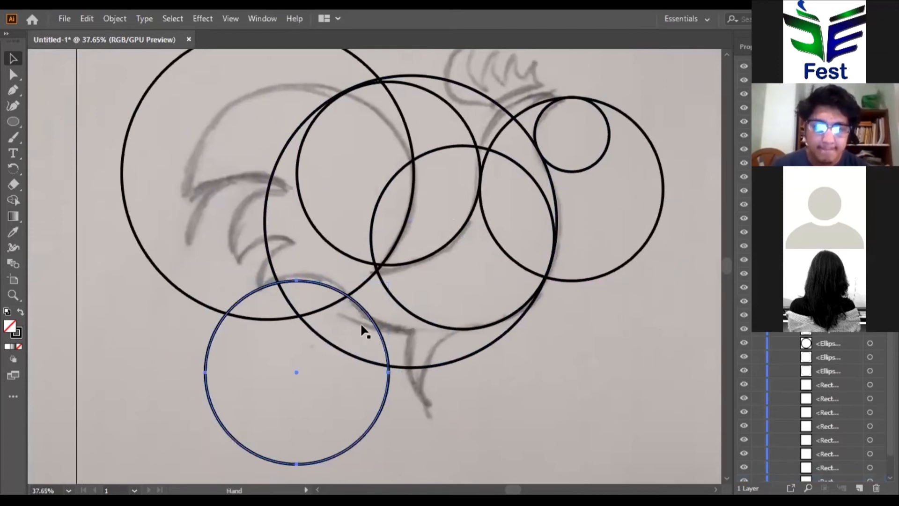
left_click_drag(337, 340, 280, 309)
left_click_drag(181, 301, 161, 293)
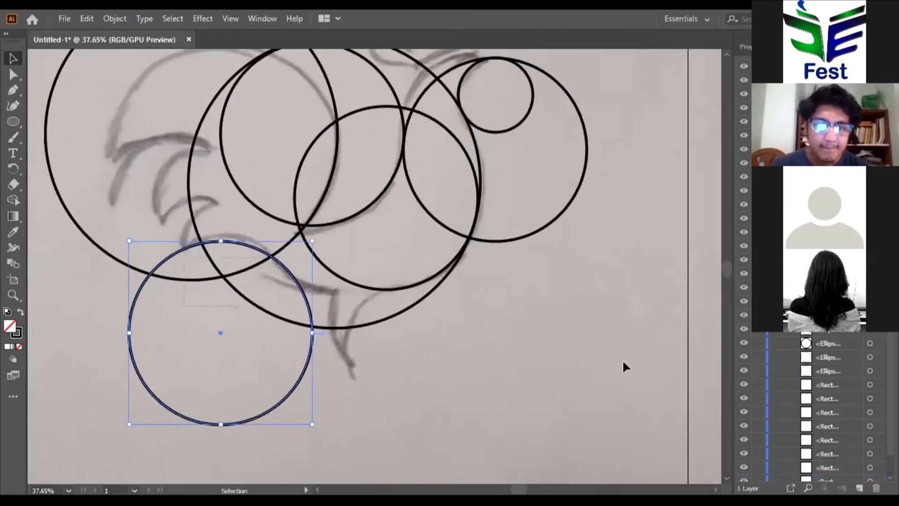
left_click_drag(624, 368, 265, 351)
left_click(385, 398)
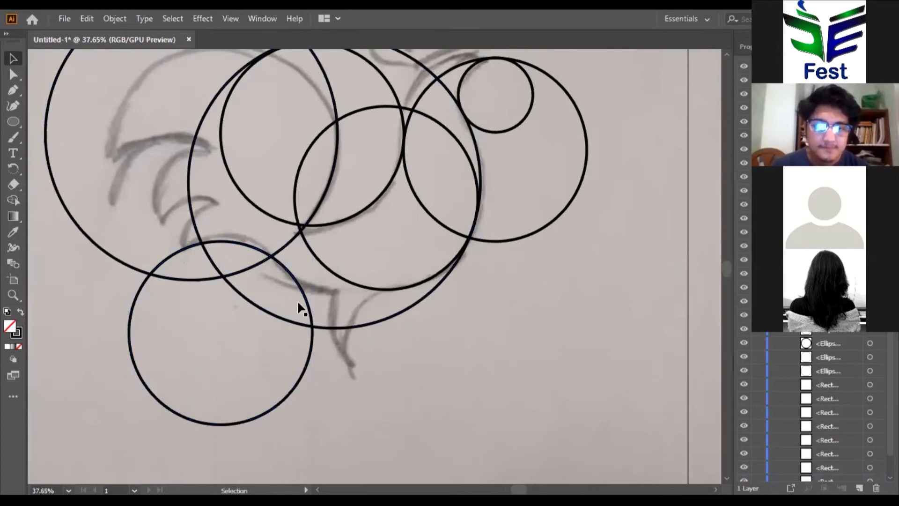
Copy the medium circle over the rear belly line and the small throat circle onto the lower tail feathers
scroll(345, 238, "left", 5)
scroll(345, 238, "up", 2)
left_click_drag(298, 299, 274, 269)
key("ctrl+z")
left_click_drag(621, 179, 324, 320)
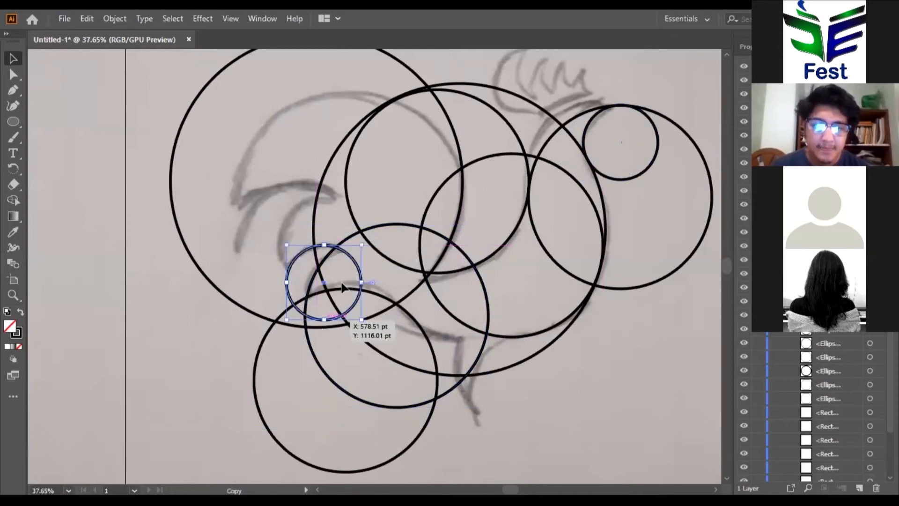
Try another small circle copy higher up on the tail feathers and undo it
left_click_drag(319, 266, 297, 212)
key("ctrl+z")
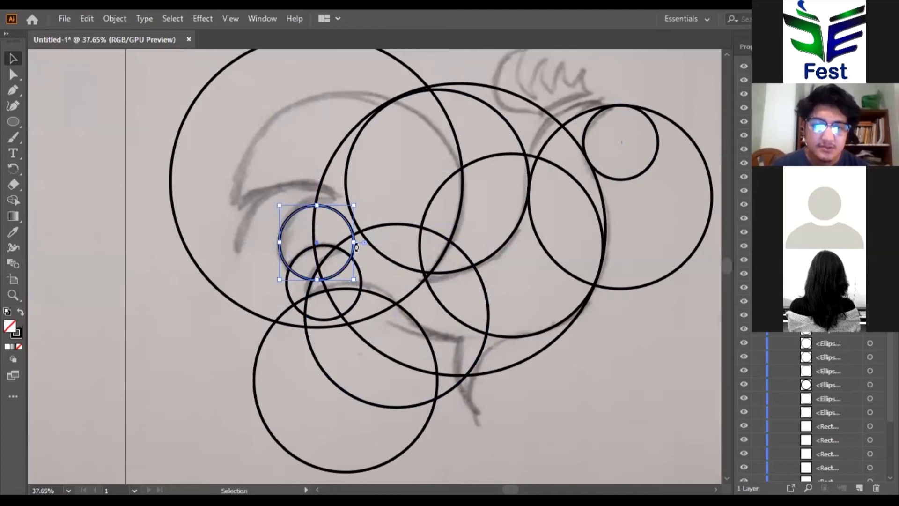
key("ctrl+z")
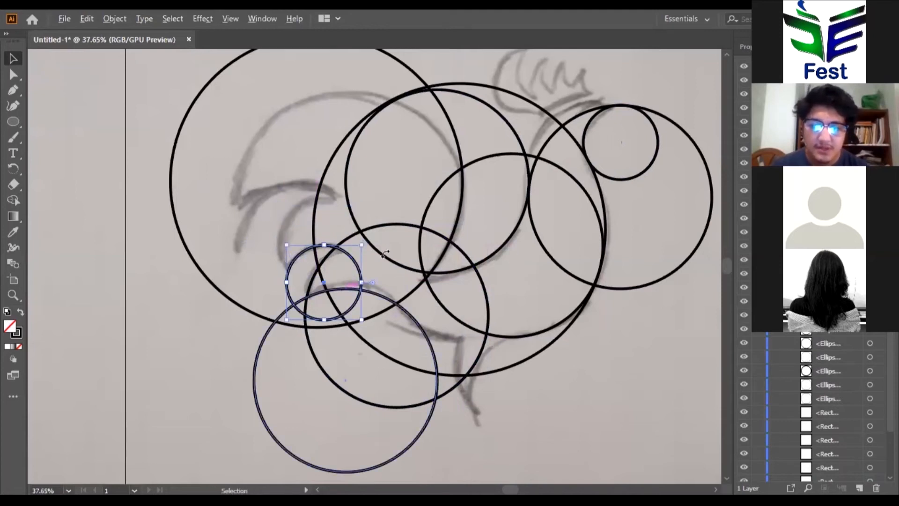
scroll(563, 267, "down", 3)
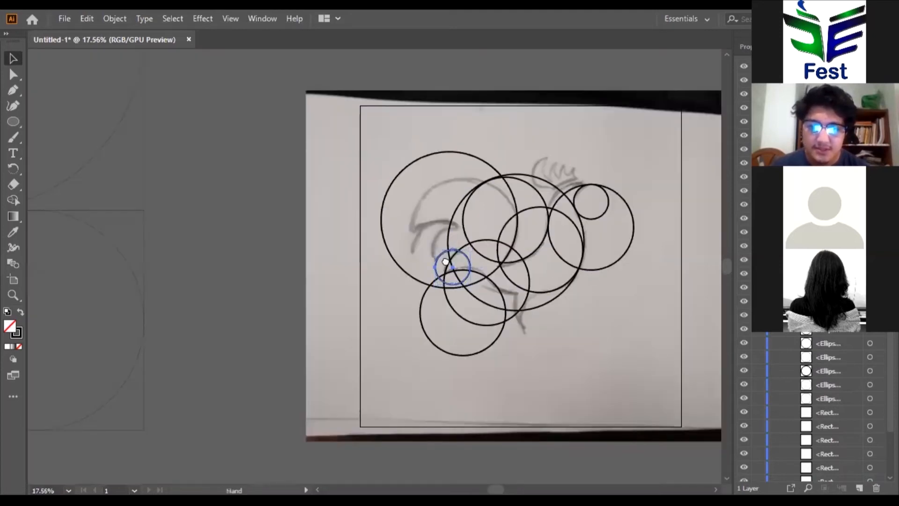
Try copying the medium circle from the concentric reference set onto the tail feathers and undo it
left_click_drag(445, 261, 394, 264)
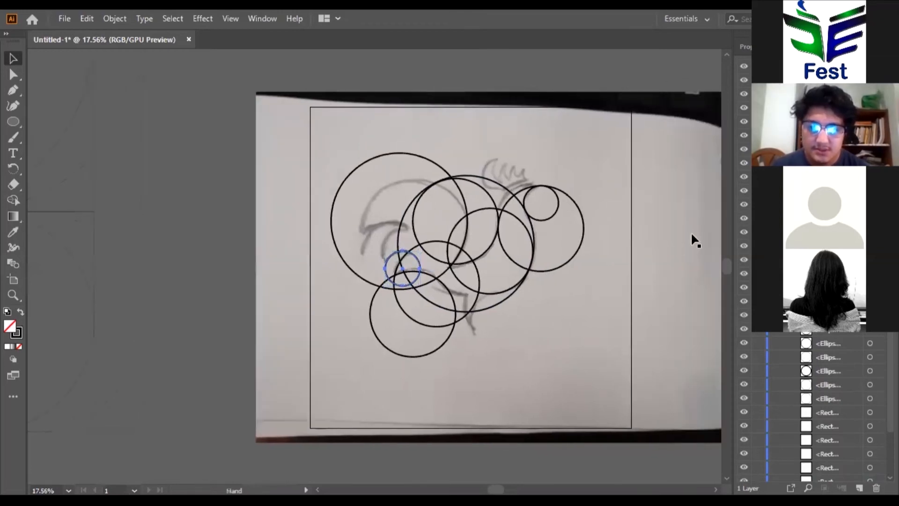
left_click_drag(690, 231, 578, 206)
scroll(532, 264, "down", 1)
left_click_drag(696, 249, 350, 257)
key("ctrl+z")
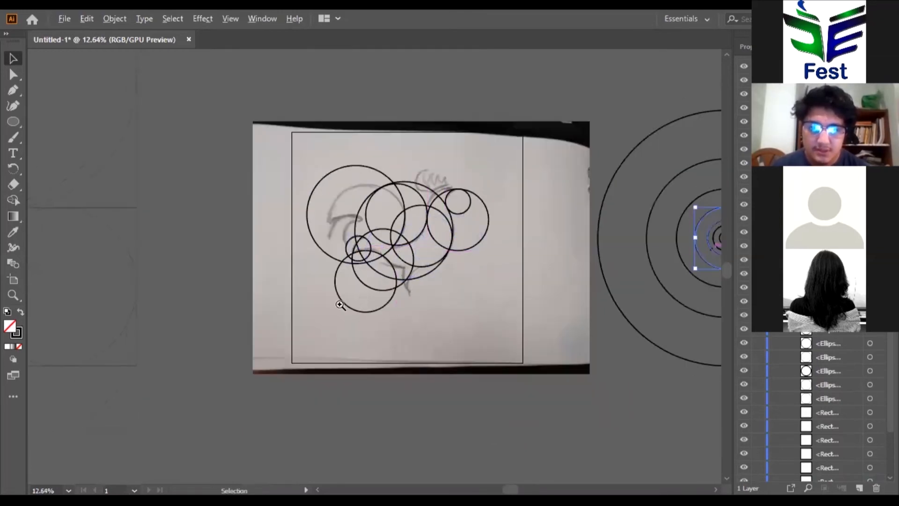
Copy a reference circle onto the middle tail feather and the medium circle beneath the upper feather so its top follows that feather's curve
mouse_move(441, 304)
left_mouse_down()
mouse_move(367, 373)
mouse_move(347, 230)
mouse_move(317, 187)
mouse_move(350, 218)
left_mouse_up()
scroll(321, 187, "up", 3)
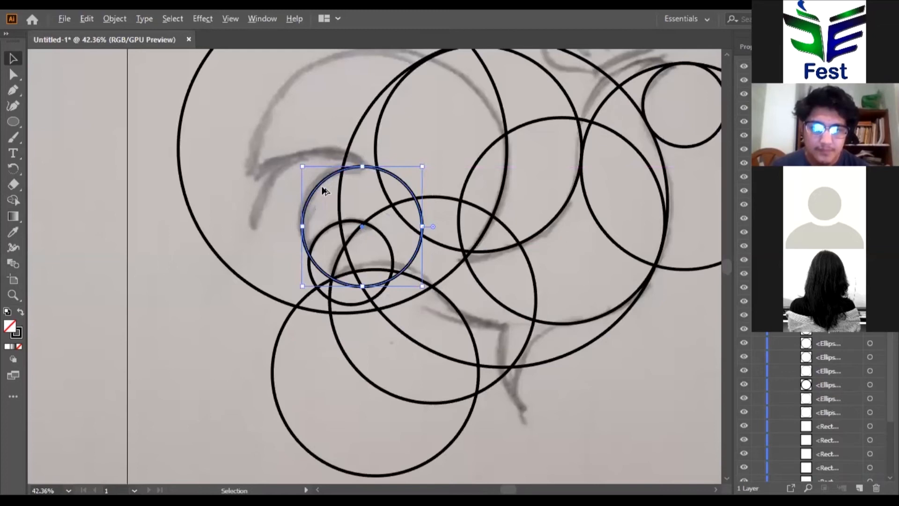
left_click_drag(321, 284, 255, 166)
left_click_drag(350, 219, 351, 219)
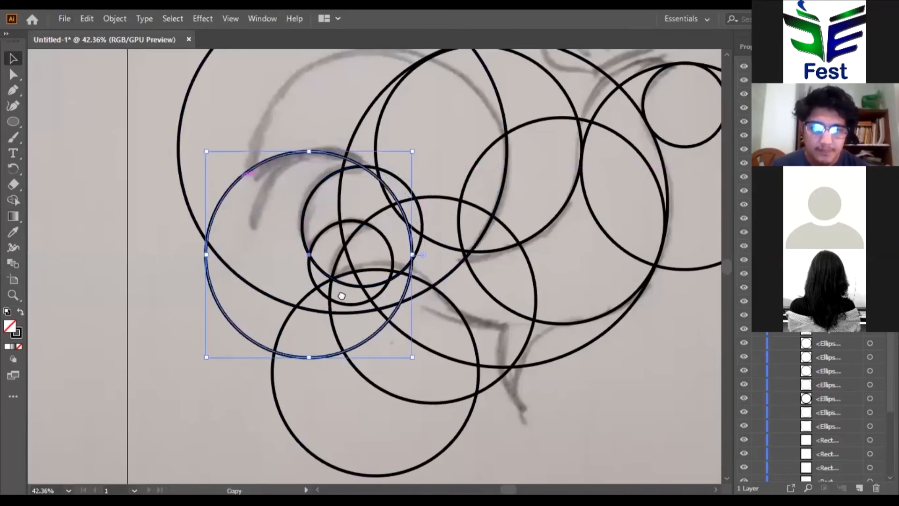
left_click_drag(342, 263, 343, 268)
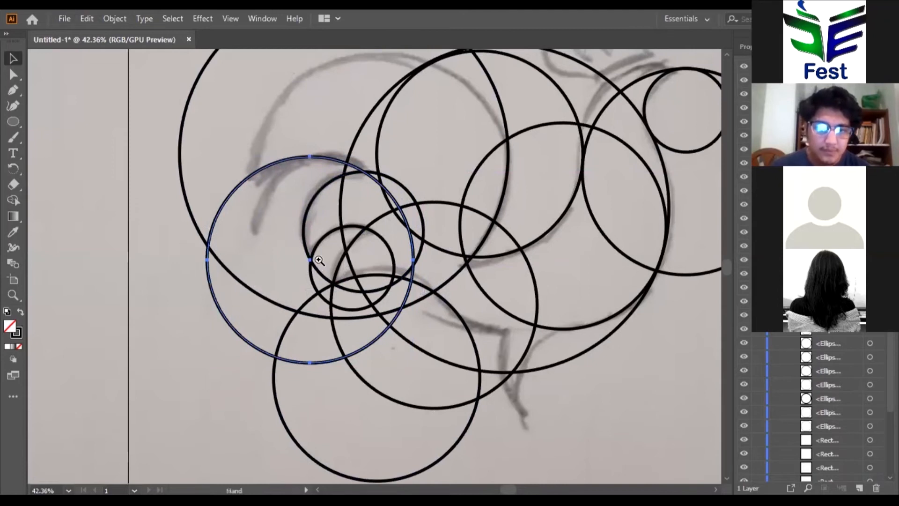
Duplicate the medium head circle with a slight offset so its edge follows the sketched line at the back of the neck
scroll(245, 291, "up", 3)
left_click_drag(424, 299, 278, 249)
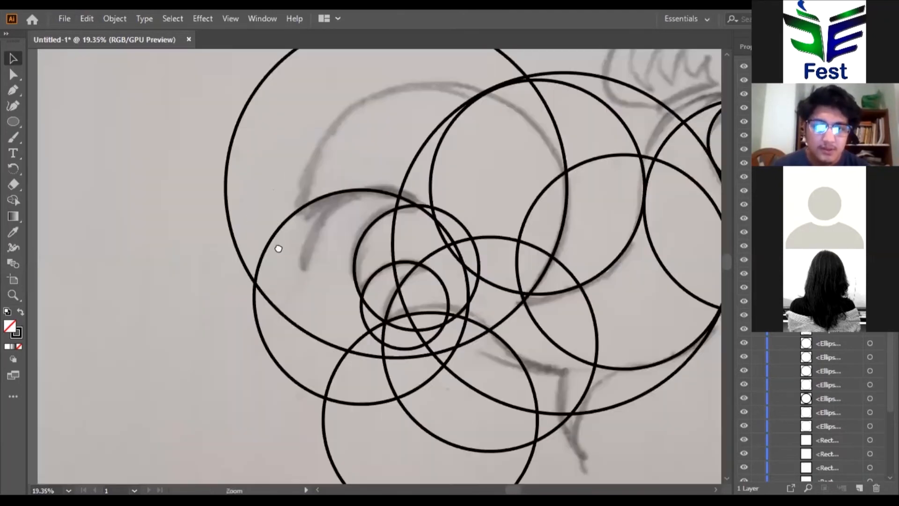
left_click_drag(339, 209, 413, 185)
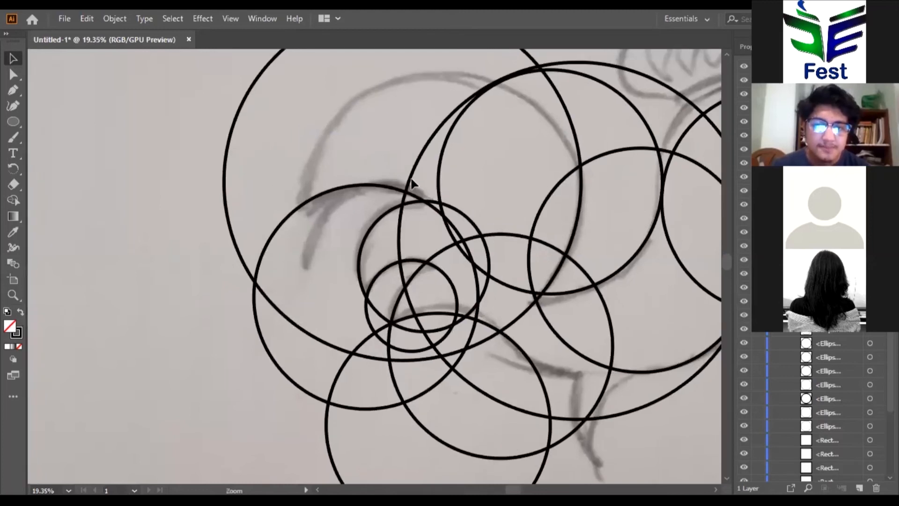
left_click_drag(412, 177, 412, 146)
scroll(384, 228, "up", 2)
scroll(437, 261, "up", 1)
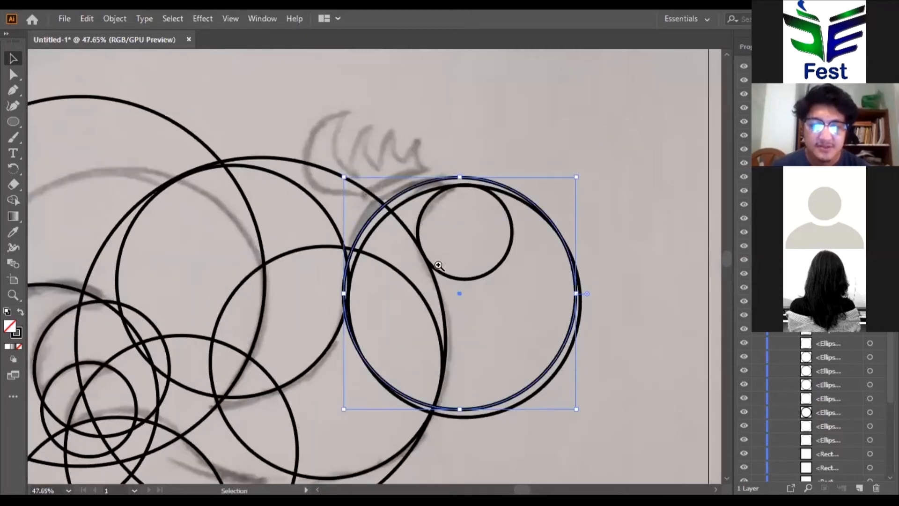
Place overlapping copies of the small throat circle over the comb so their arcs follow its base and spikes
scroll(453, 275, "up", 1)
scroll(406, 245, "up", 1)
left_click_drag(388, 248, 385, 171)
left_click_drag(385, 171, 276, 260)
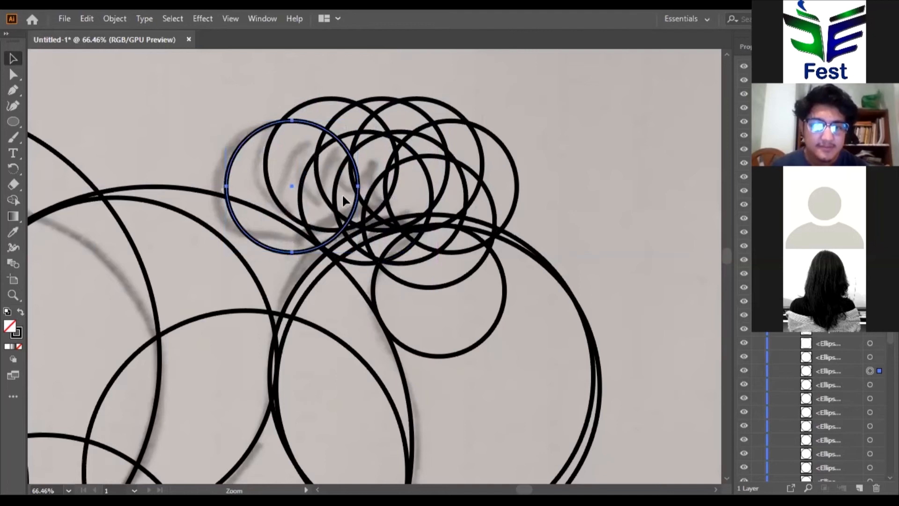
Try a copy of the small comb-sized circle over the lower tail feather and undo it
left_click_drag(388, 300, 191, 253)
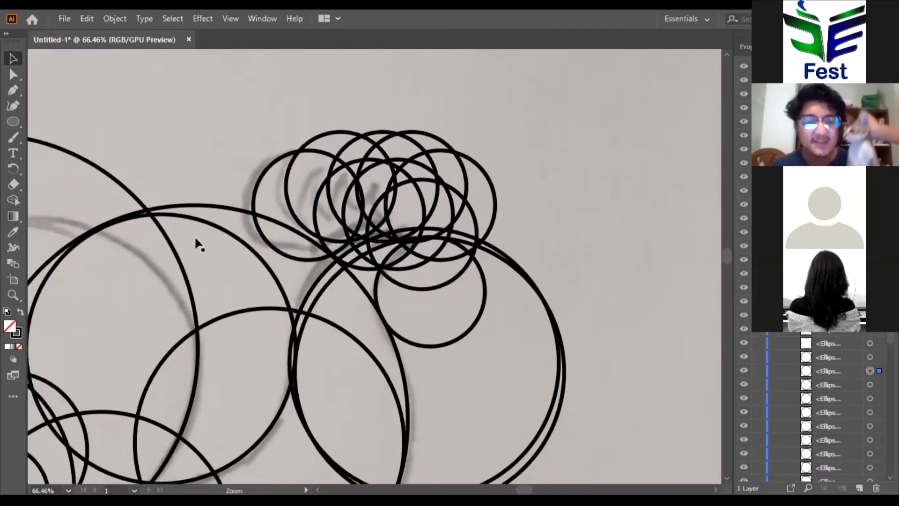
scroll(210, 242, "down", 5)
left_click_drag(209, 262, 229, 262)
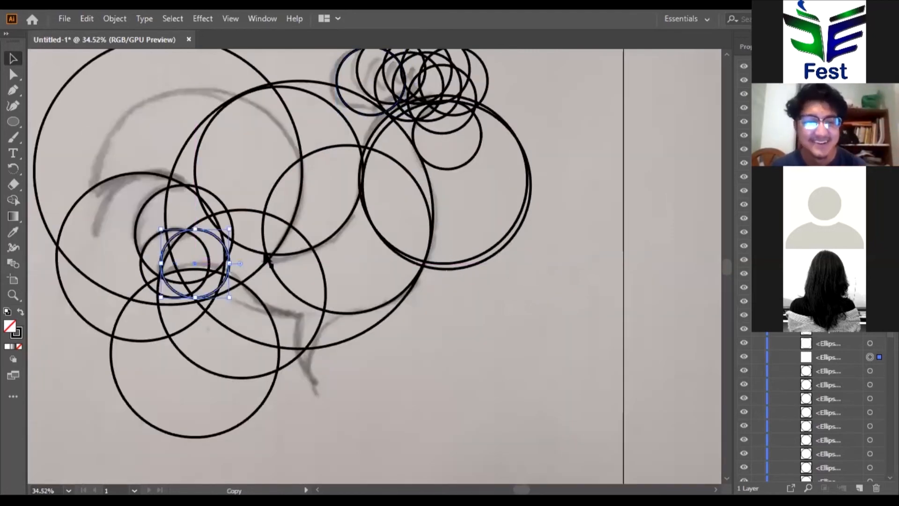
key("ctrl+z")
Copy the smaller reference circle to the nape, just beneath the rearmost comb circle
left_click_drag(391, 242, 244, 275)
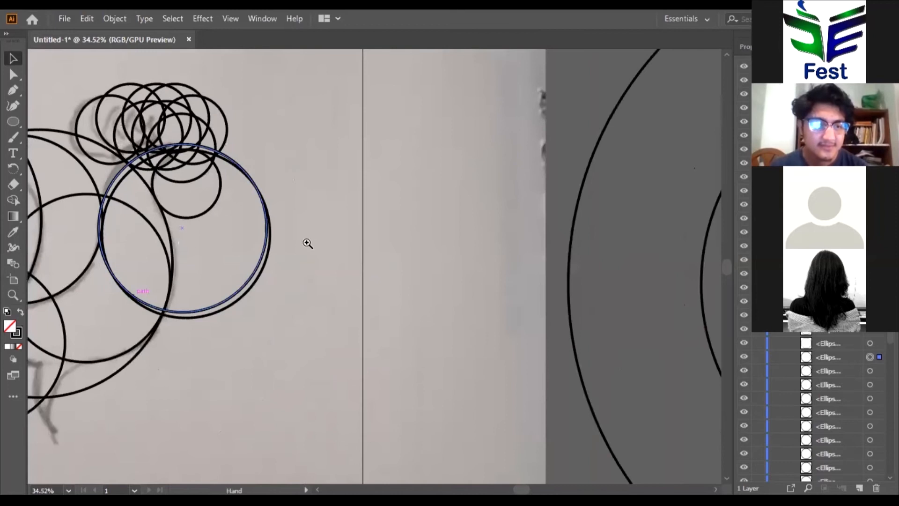
scroll(308, 243, "down", 2, "alt")
left_click_drag(642, 297, 75, 224, "alt")
scroll(220, 220, "up", 2, "alt")
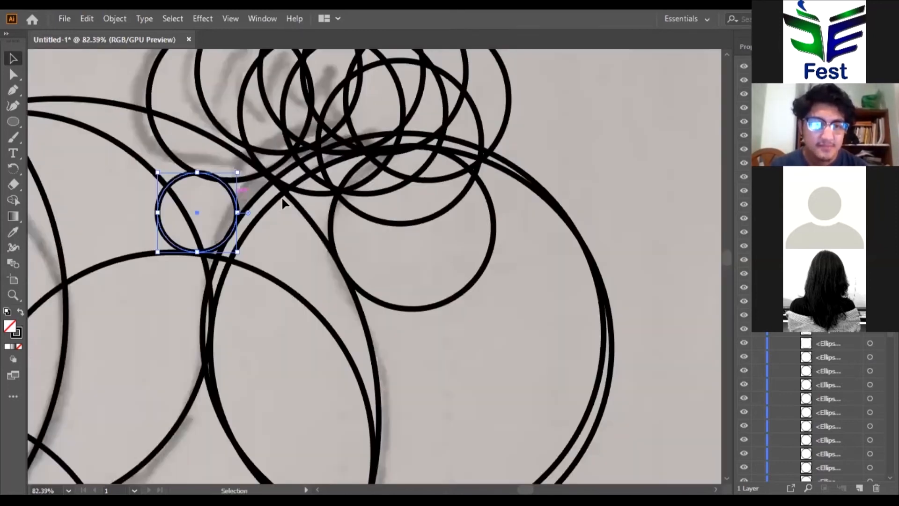
left_click_drag(233, 196, 278, 203)
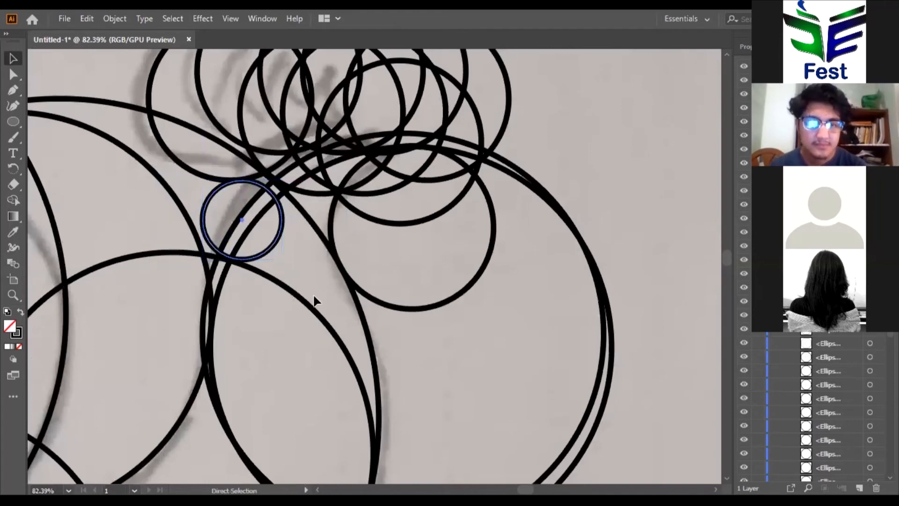
Check the nape circle in outline view, align it tangent to the rearmost comb circle, and return to preview
key("a")
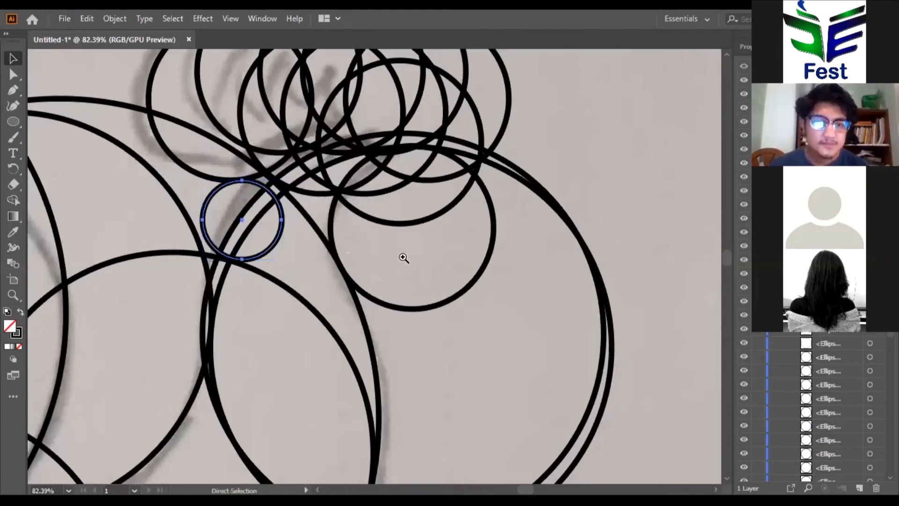
key("ctrl+y")
scroll(314, 229, "down", 3)
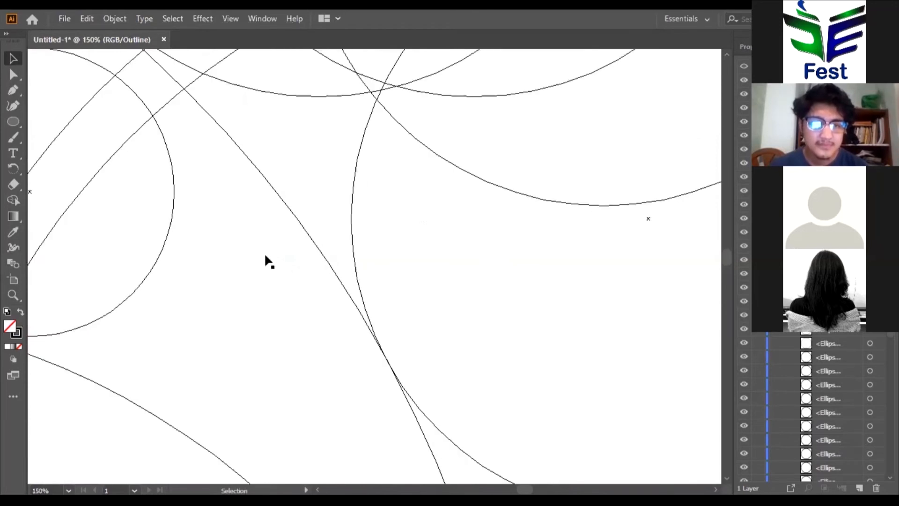
scroll(262, 251, "down", 3)
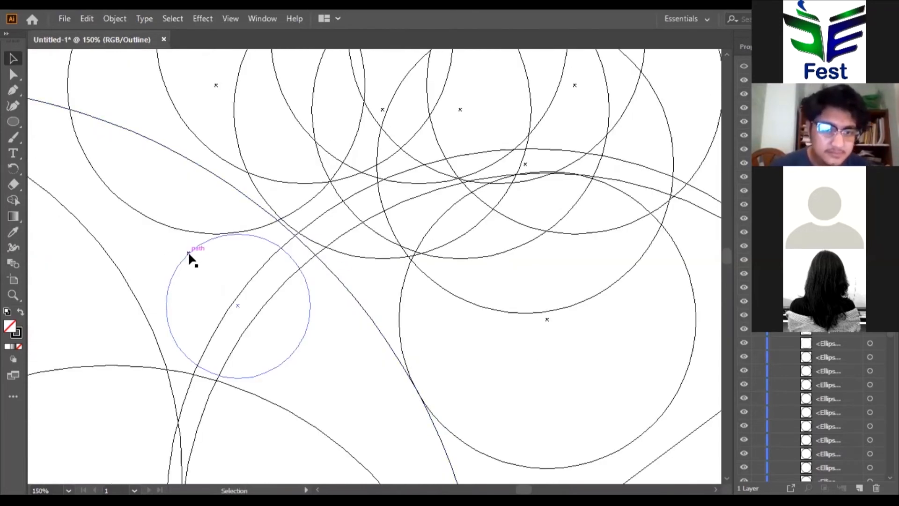
left_click(189, 254)
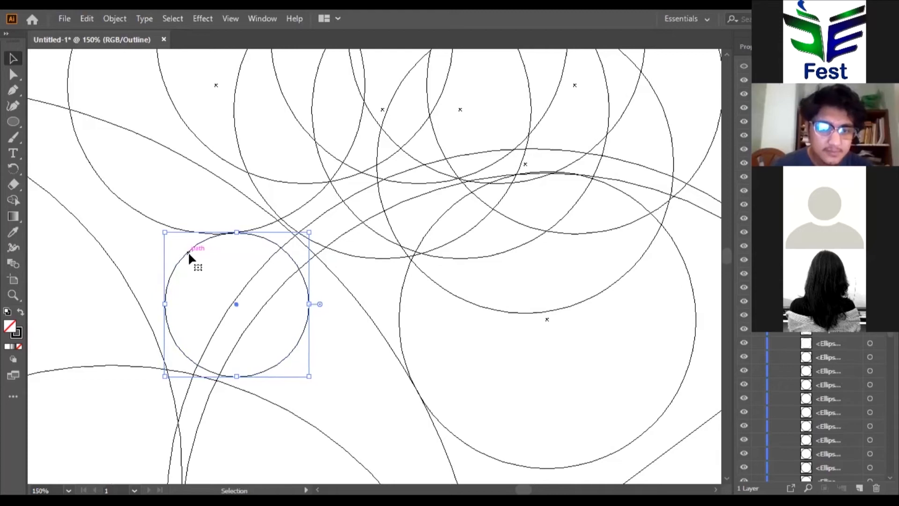
key("a")
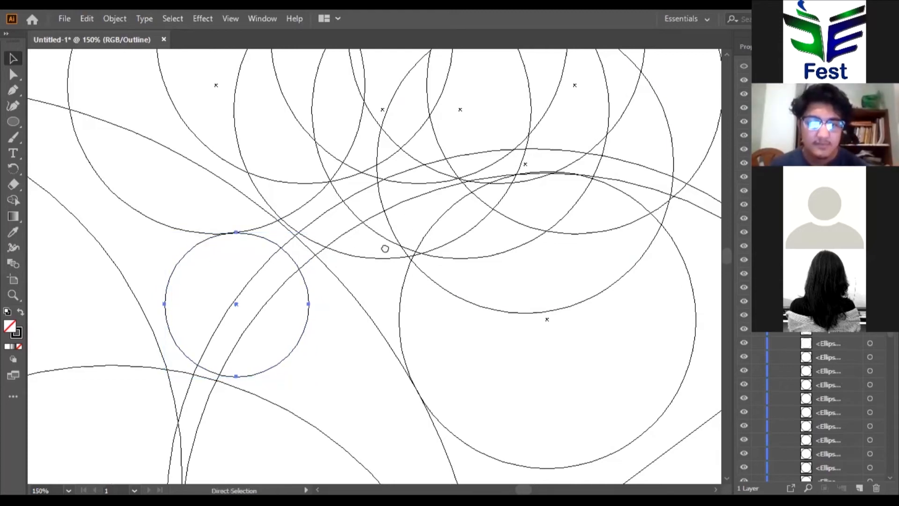
key("ctrl+y")
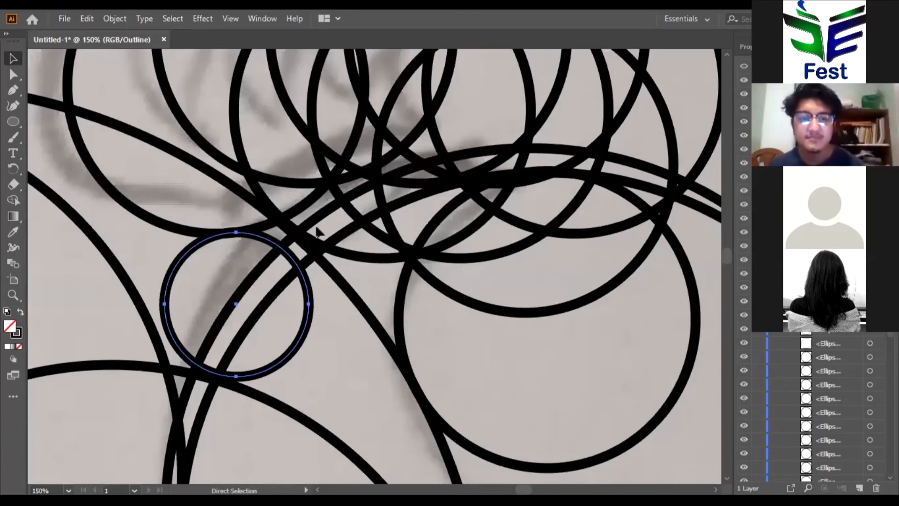
Try merging the tail and rear body regions of all selected circles with Shape Builder, then undo the merge and deselect
key("ctrl+0")
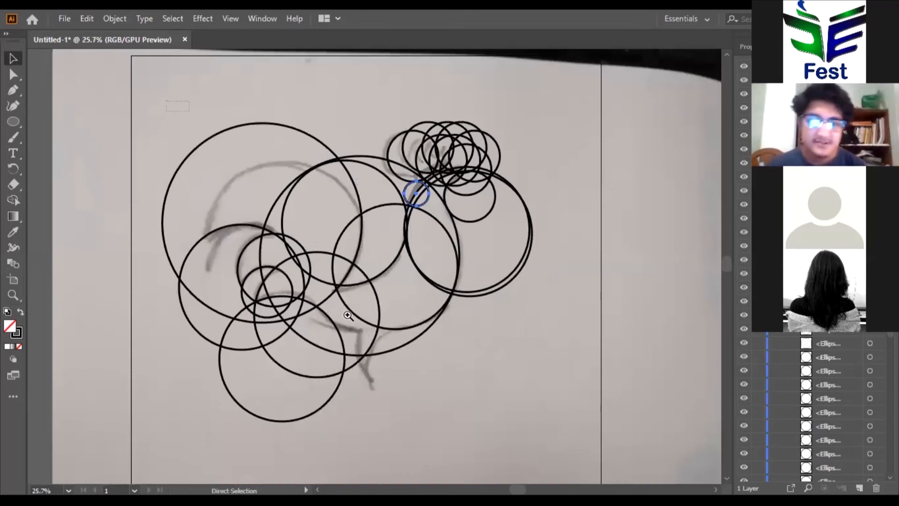
left_click_drag(167, 101, 544, 398)
left_click_drag(214, 130, 255, 120)
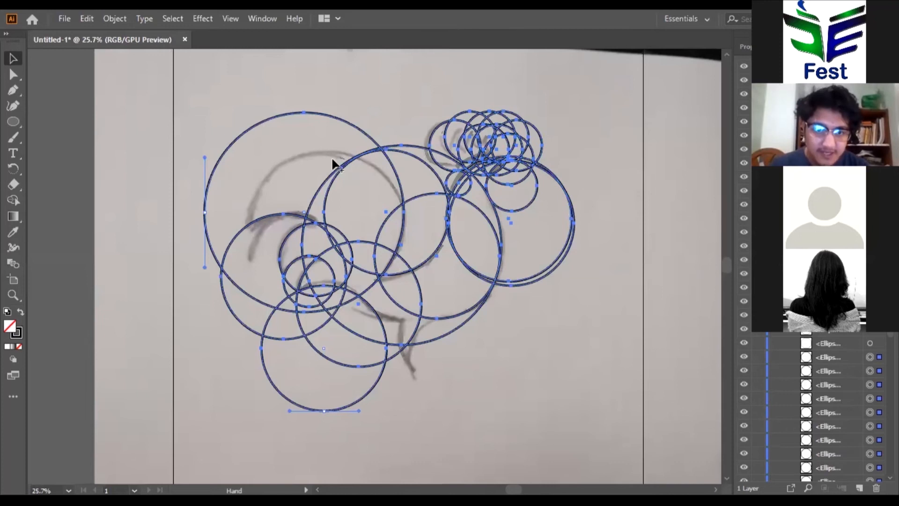
scroll(304, 305, "up", 1)
key("shift+m")
mouse_move(256, 120)
left_mouse_down()
mouse_move(346, 205)
mouse_move(298, 223)
mouse_move(354, 240)
mouse_move(343, 227)
mouse_move(344, 251)
mouse_move(303, 278)
mouse_move(359, 272)
mouse_move(387, 285)
left_mouse_up()
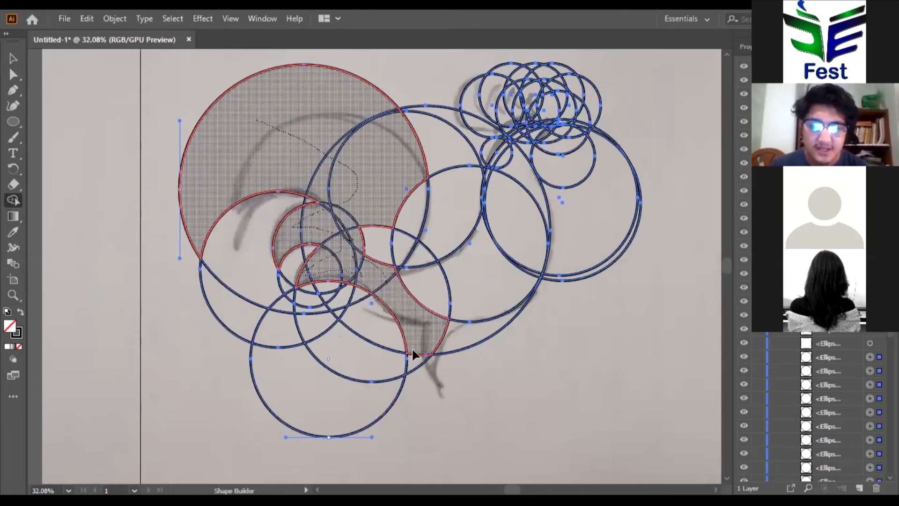
key("ctrl+z")
key("v")
left_click(407, 330)
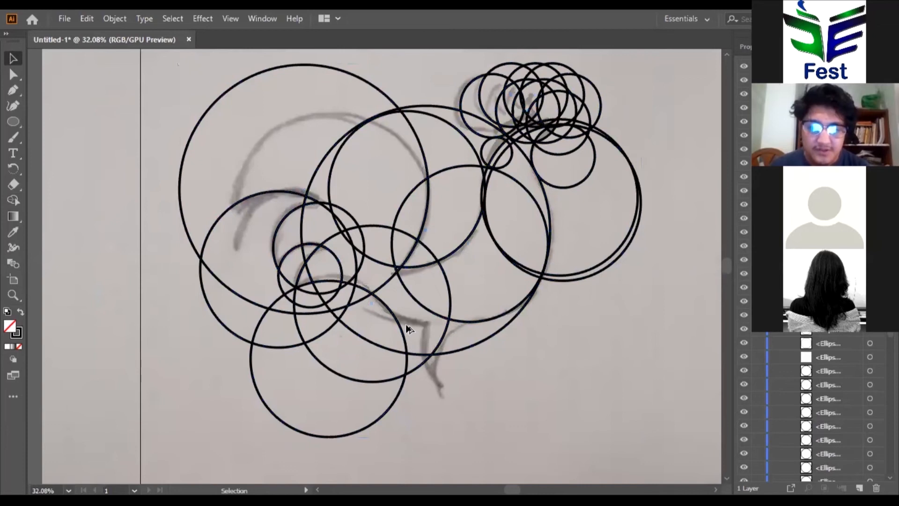
Copy the large body circle so its lower arc follows the rear belly line to the leg, and deselect it
left_click_drag(412, 355, 432, 325)
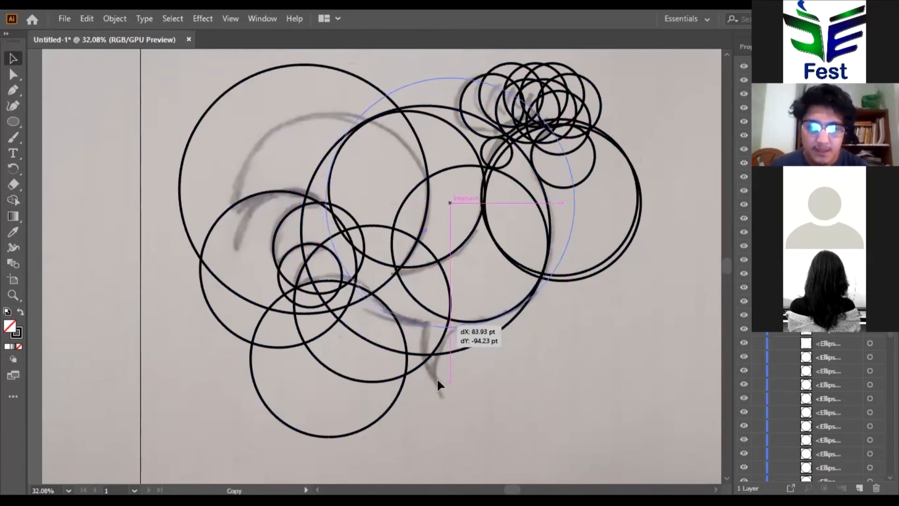
scroll(330, 332, "right", 1)
key("a")
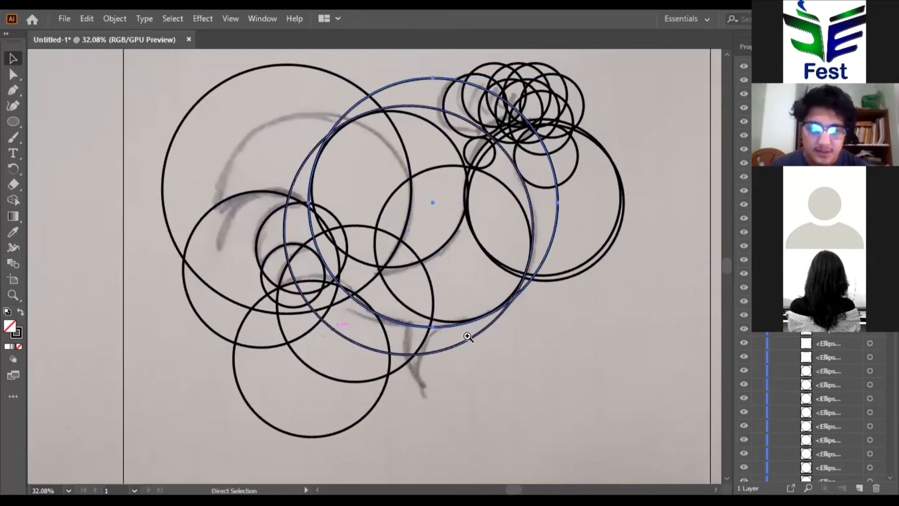
mouse_move(437, 299)
left_mouse_down()
mouse_move(452, 299)
mouse_move(460, 313)
mouse_move(444, 299)
left_mouse_up()
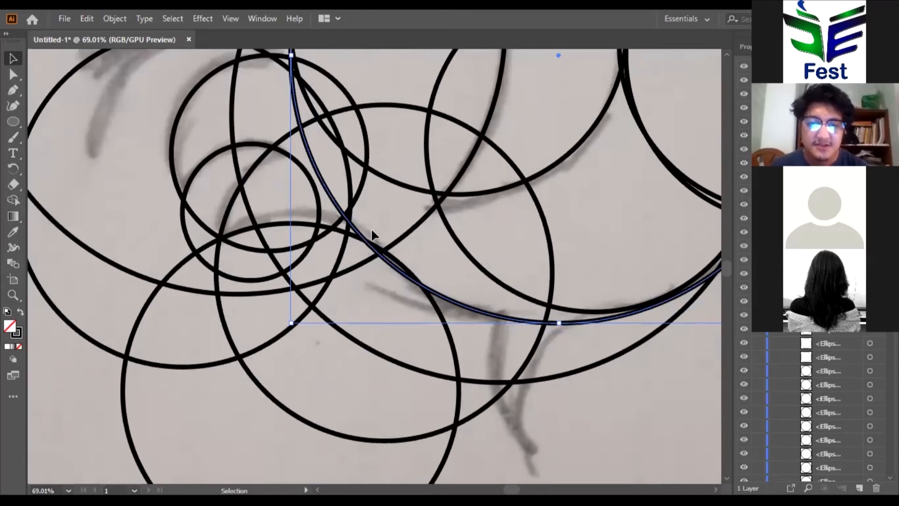
scroll(371, 229, "down", 1)
scroll(327, 243, "down", 6)
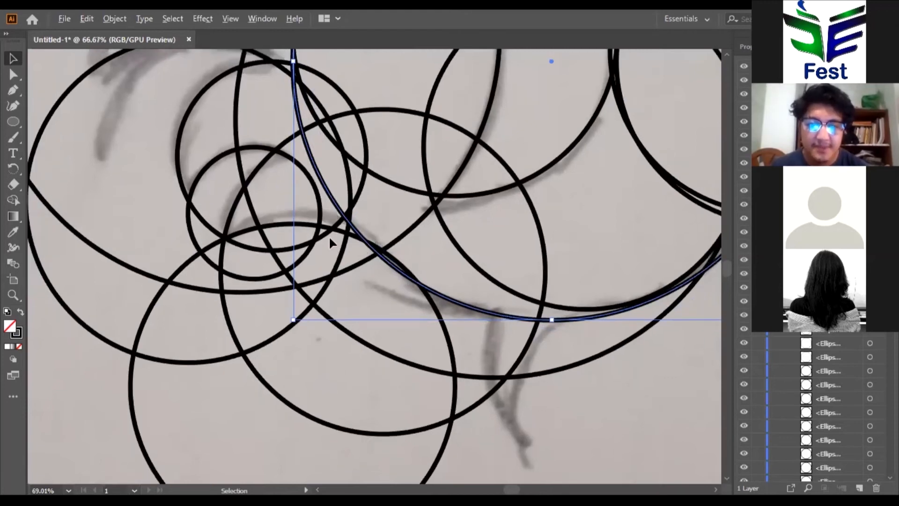
scroll(357, 241, "up", 3)
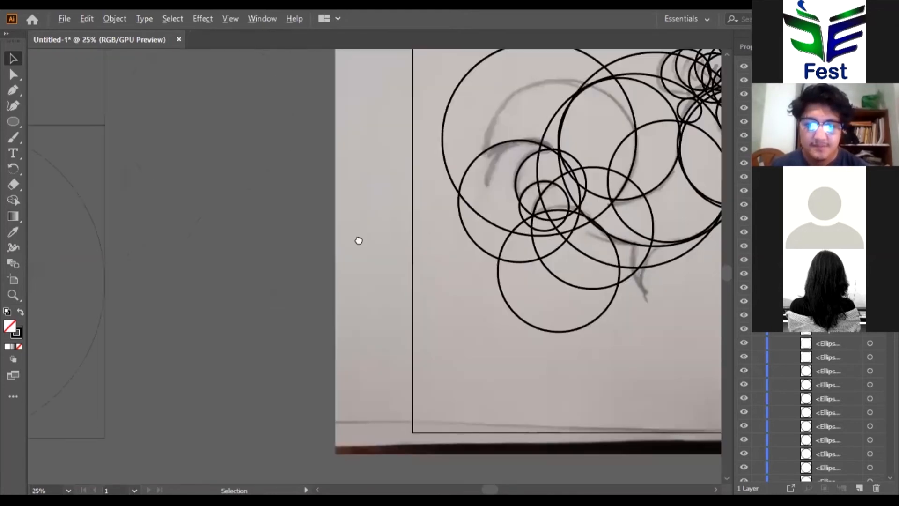
scroll(365, 263, "up", 1)
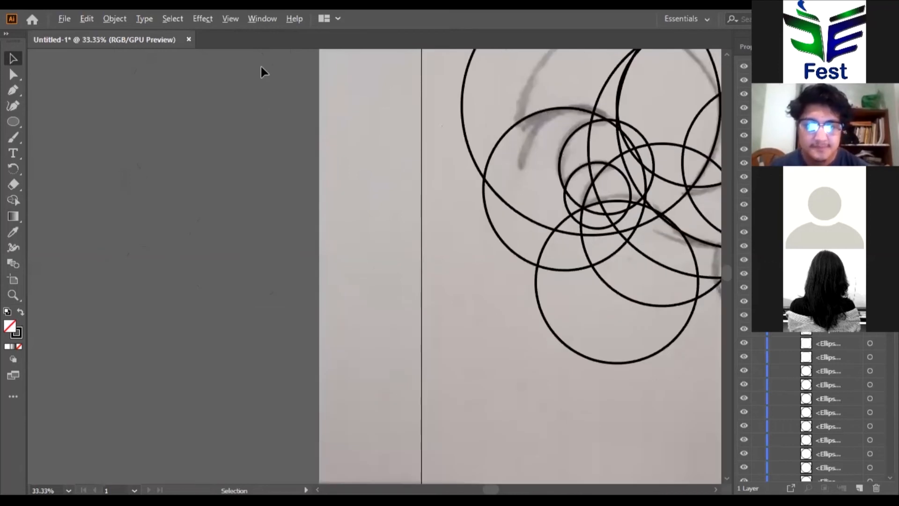
Try merging the tail, rear body, belly and neck regions of all selected circles into one silhouette with Shape Builder
left_click_drag(559, 354, 334, 412)
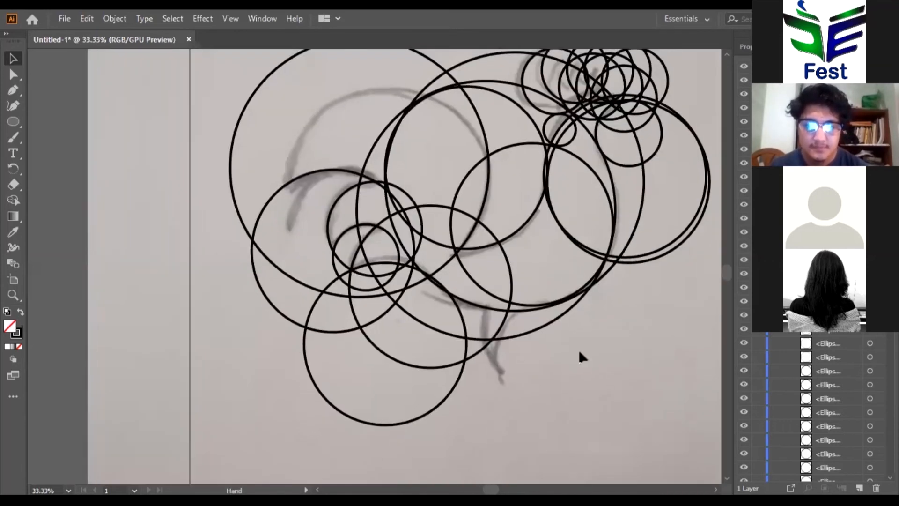
key("ctrl+minus")
left_click_drag(576, 366, 373, 192)
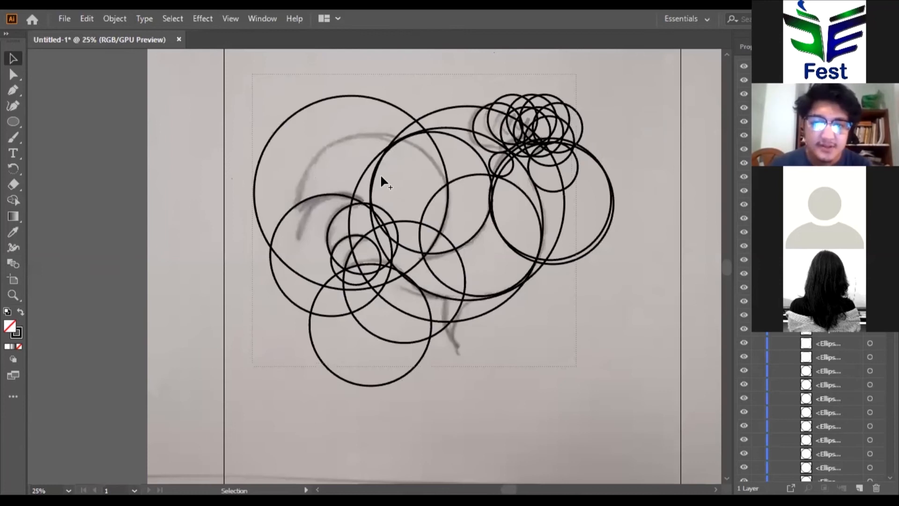
key("ctrl+a")
key("shift+m")
left_click_drag(381, 177, 370, 205)
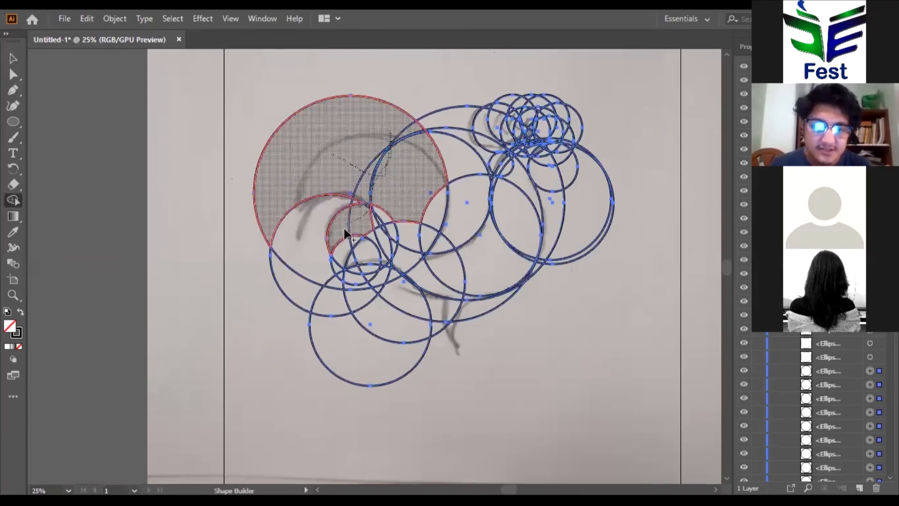
mouse_move(358, 229)
left_mouse_down()
mouse_move(374, 237)
mouse_move(353, 262)
mouse_move(398, 257)
mouse_move(446, 283)
mouse_move(499, 266)
left_mouse_up()
mouse_move(525, 205)
left_mouse_down()
mouse_move(504, 163)
mouse_move(530, 147)
mouse_move(516, 171)
mouse_move(535, 270)
left_mouse_up()
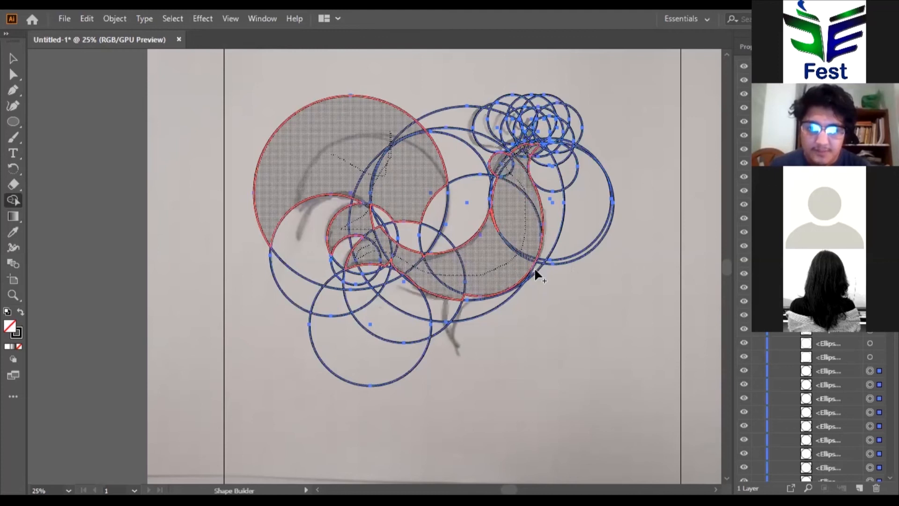
mouse_move(366, 219)
left_mouse_down()
mouse_move(329, 239)
mouse_move(320, 186)
left_mouse_up()
left_click_drag(378, 113, 425, 135)
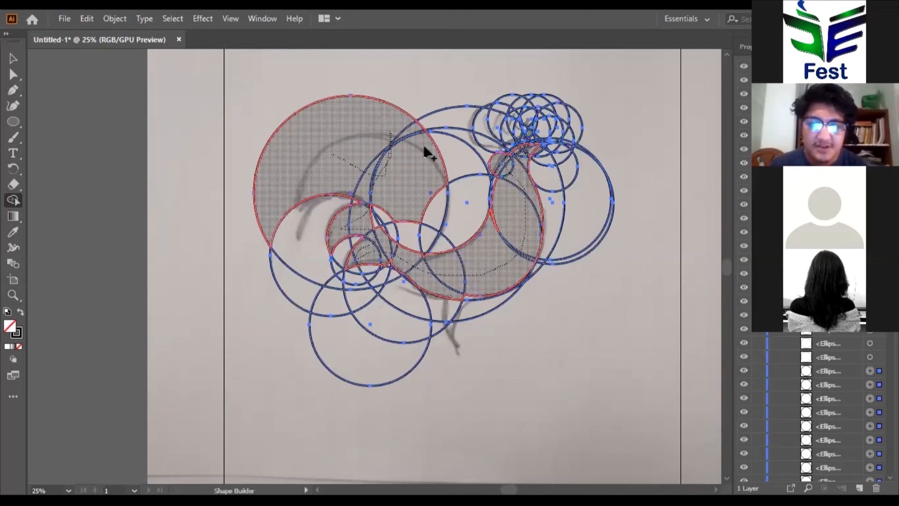
mouse_move(405, 235)
left_mouse_down()
mouse_move(409, 244)
mouse_move(294, 166)
left_mouse_up()
Try merging the leftover slivers along the belly and neck into the silhouette, then undo all the merges
scroll(294, 165, "up", 2)
mouse_move(378, 204)
left_mouse_down()
mouse_move(447, 243)
mouse_move(354, 261)
mouse_move(341, 251)
mouse_move(365, 265)
left_mouse_up()
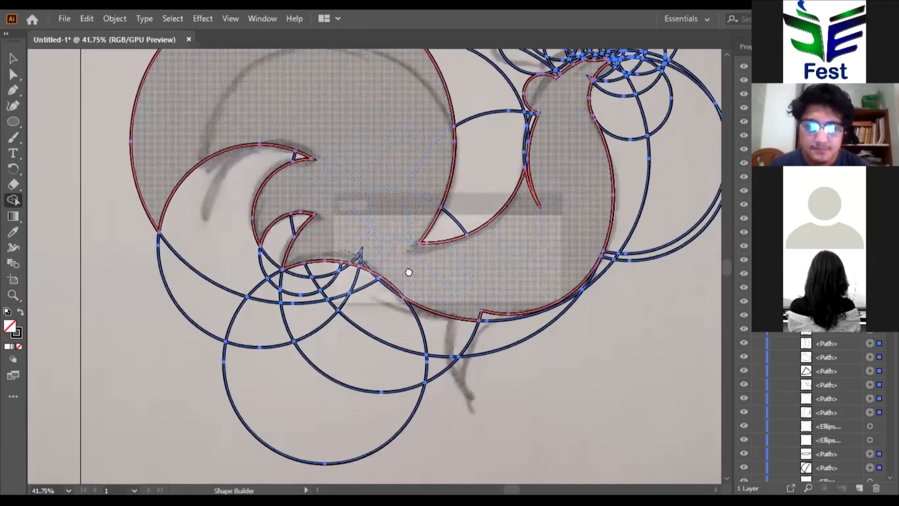
key("space")
left_click_drag(484, 226, 443, 271)
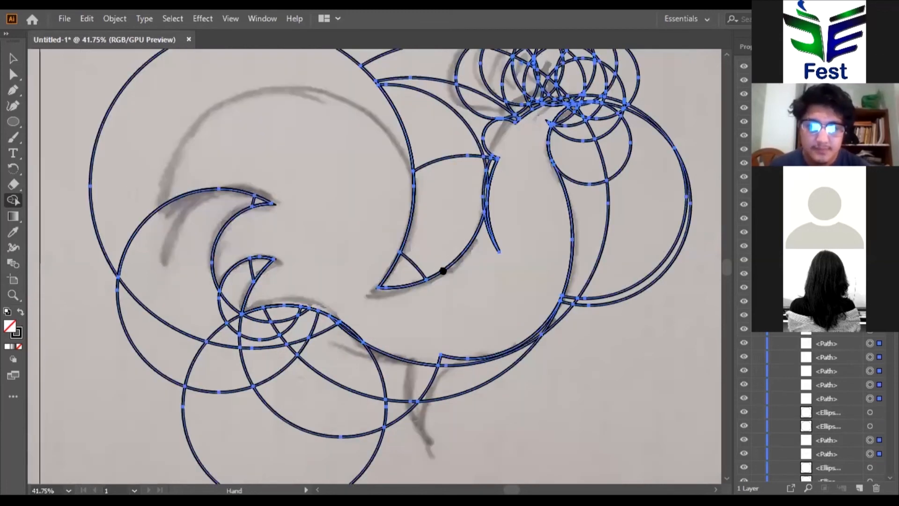
left_click_drag(469, 197, 443, 216)
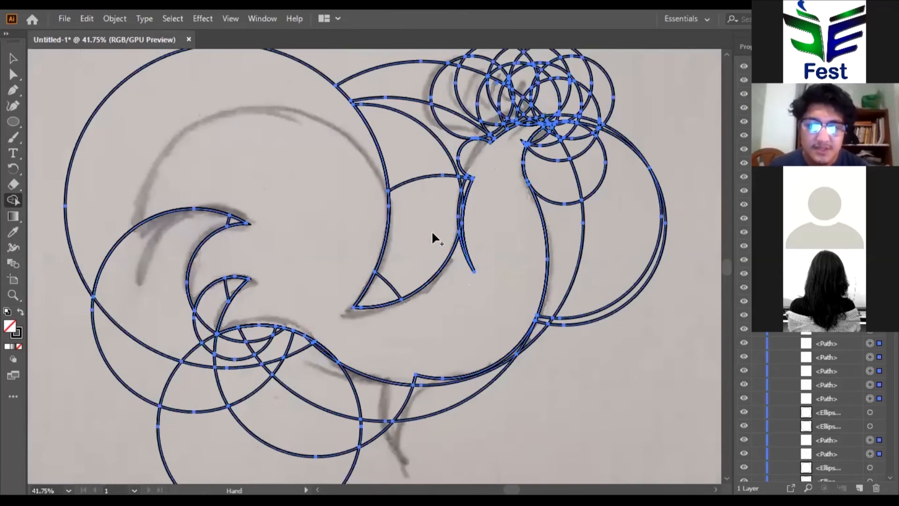
left_click_drag(333, 220, 288, 202)
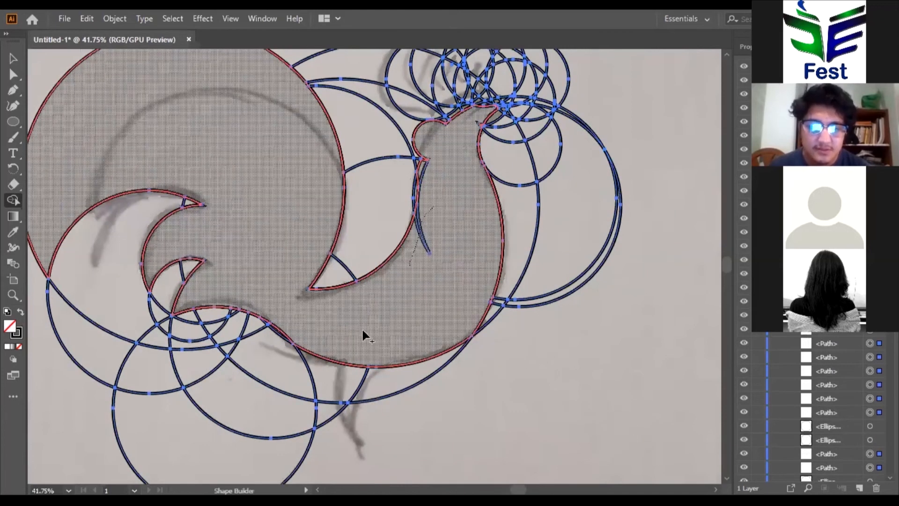
key("ctrl+z")
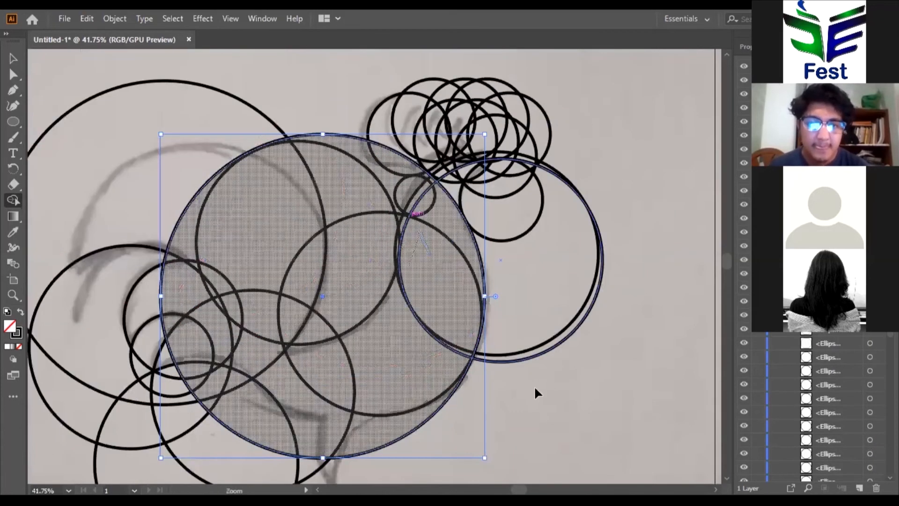
Try merging the neck and body regions down to the large body circle's lower arc with Shape Builder on all circles
key("ctrl+minus")
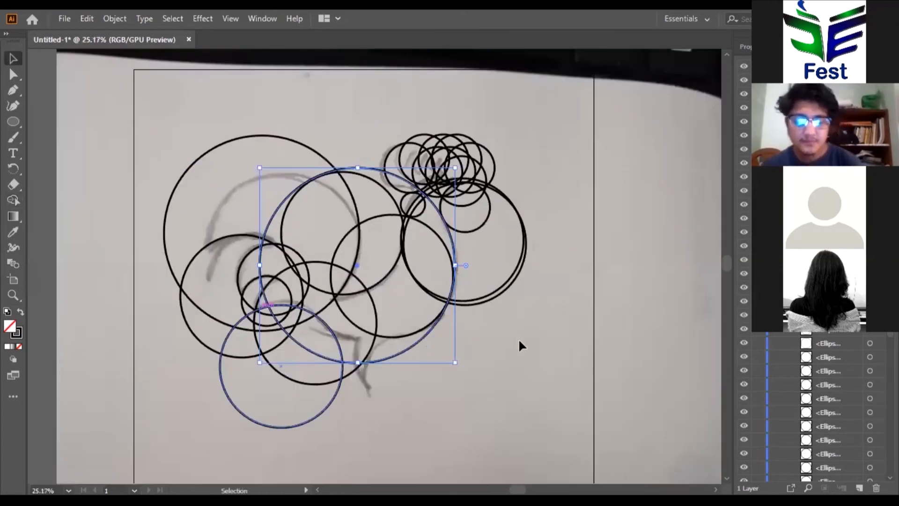
key("ctrl+a")
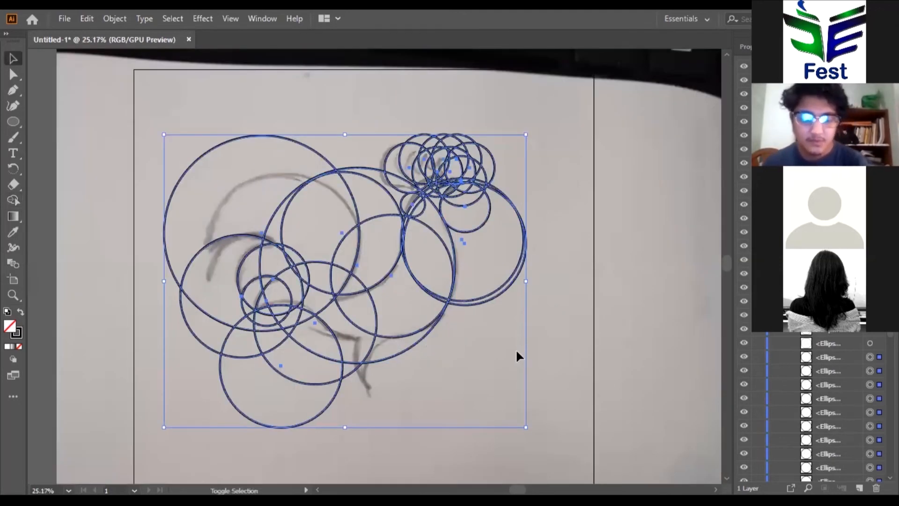
key("shift+m")
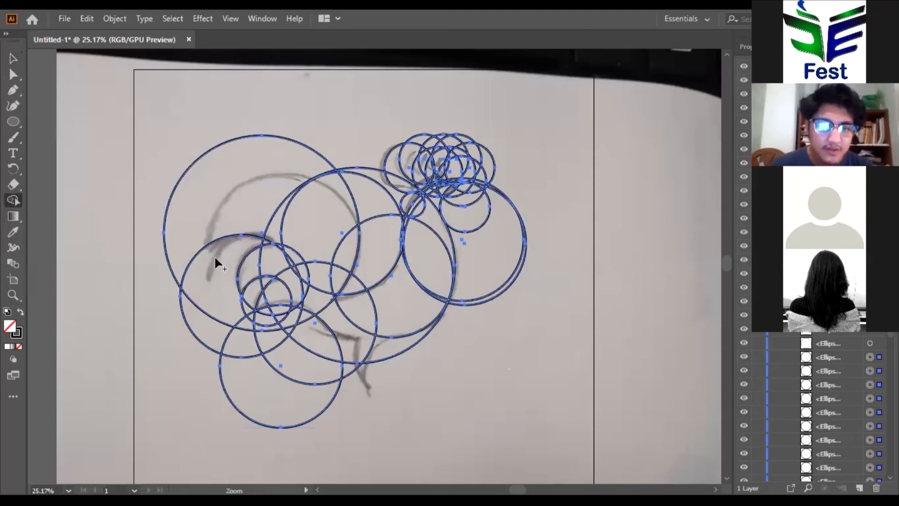
scroll(259, 233, "up", 1)
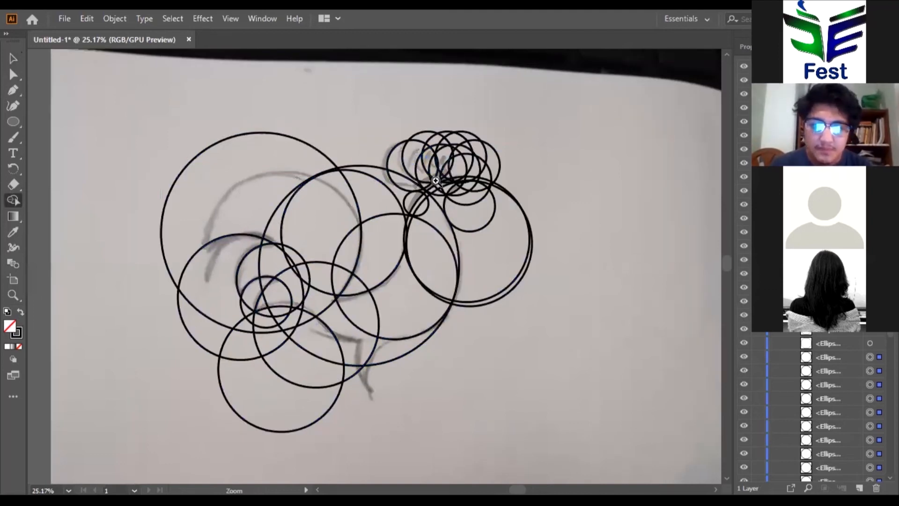
left_click_drag(436, 181, 448, 163)
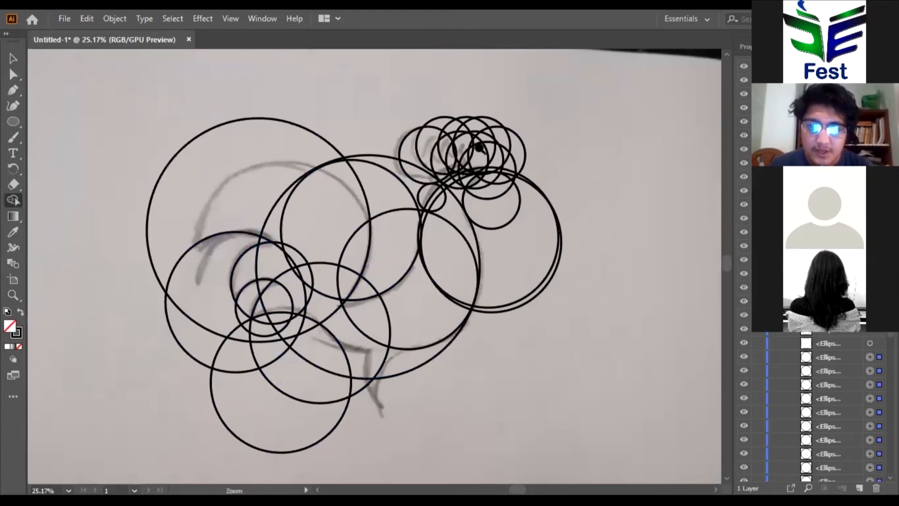
left_click_drag(479, 144, 483, 144)
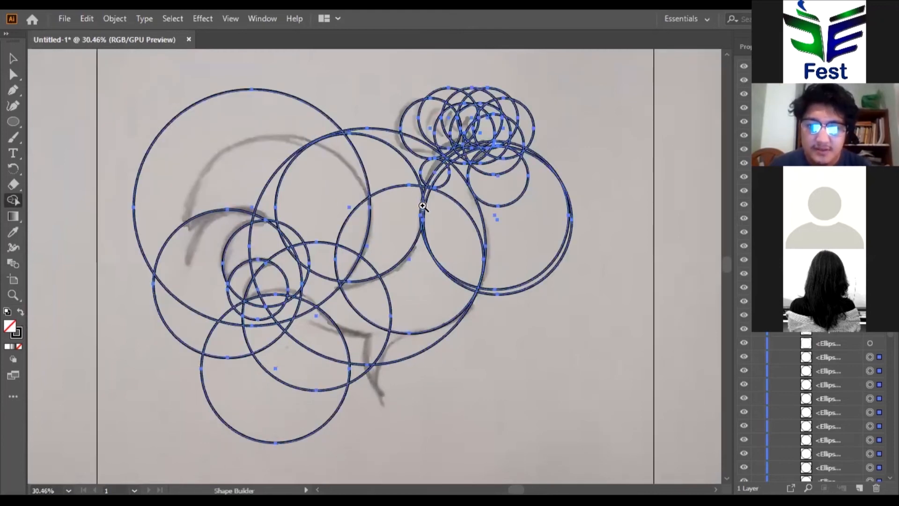
mouse_move(420, 220)
left_mouse_down()
mouse_move(417, 286)
mouse_move(429, 317)
mouse_move(354, 355)
mouse_move(404, 359)
mouse_move(307, 365)
mouse_move(323, 369)
left_mouse_up()
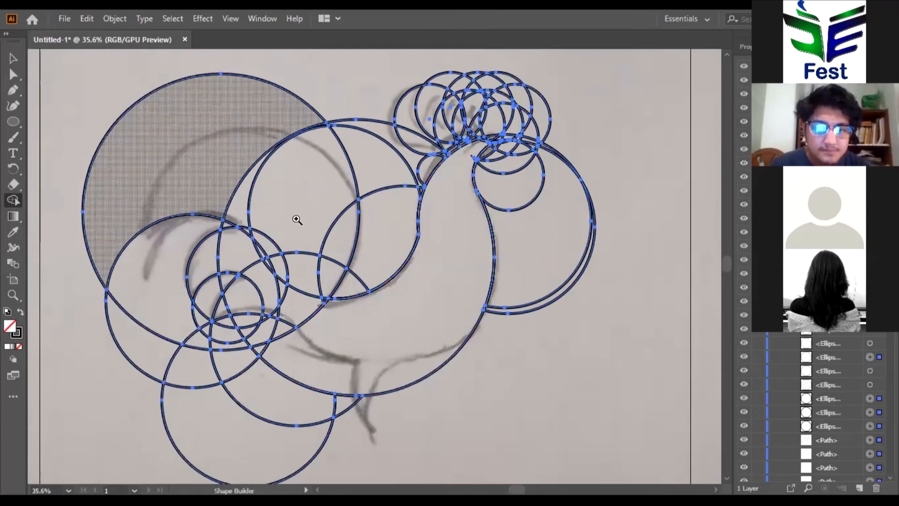
Try merging the tail regions and extending the body toward the rear, then undo the merges back to separate circles
mouse_move(311, 225)
left_mouse_down()
mouse_move(330, 262)
mouse_move(292, 293)
mouse_move(258, 235)
mouse_move(225, 245)
mouse_move(225, 253)
mouse_move(273, 258)
mouse_move(262, 281)
mouse_move(223, 313)
mouse_move(287, 282)
mouse_move(316, 293)
mouse_move(322, 302)
mouse_move(277, 312)
mouse_move(326, 358)
mouse_move(333, 275)
mouse_move(332, 350)
mouse_move(314, 365)
mouse_move(275, 354)
mouse_move(267, 342)
left_mouse_up()
scroll(262, 338, "up", 2)
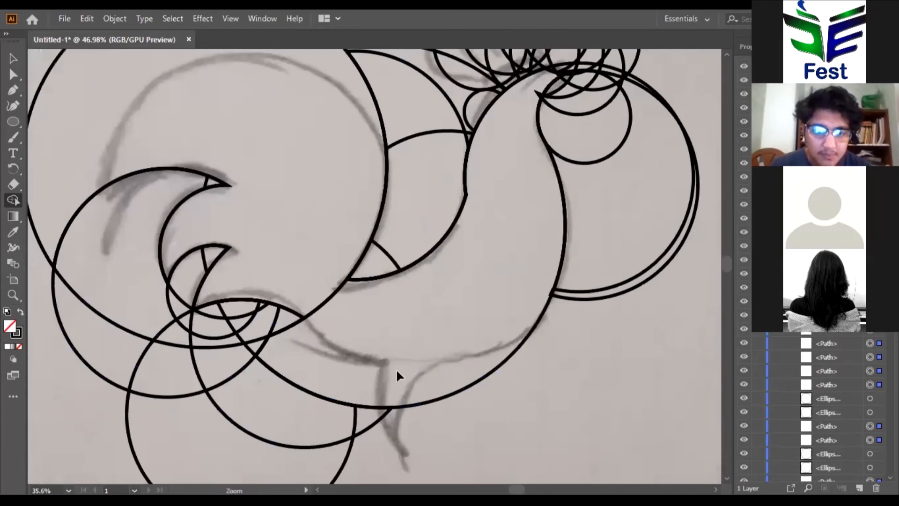
key("ctrl+a")
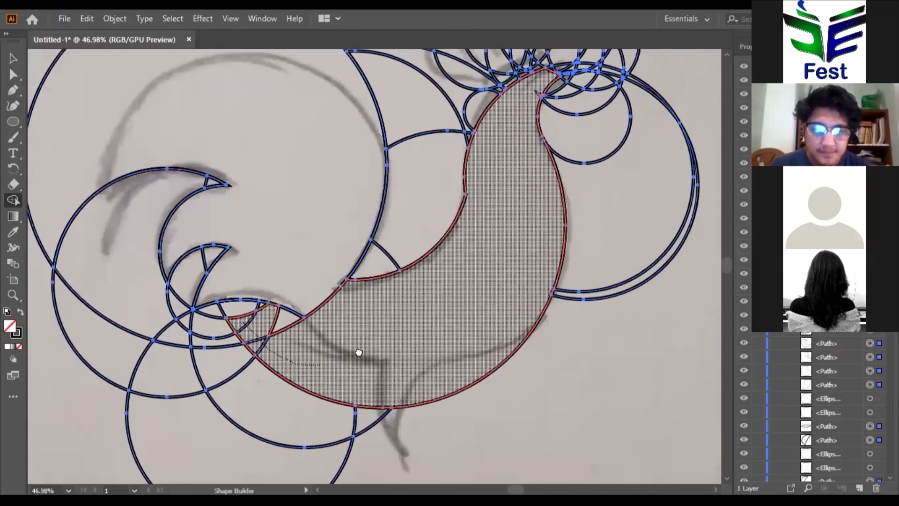
key("ctrl+z")
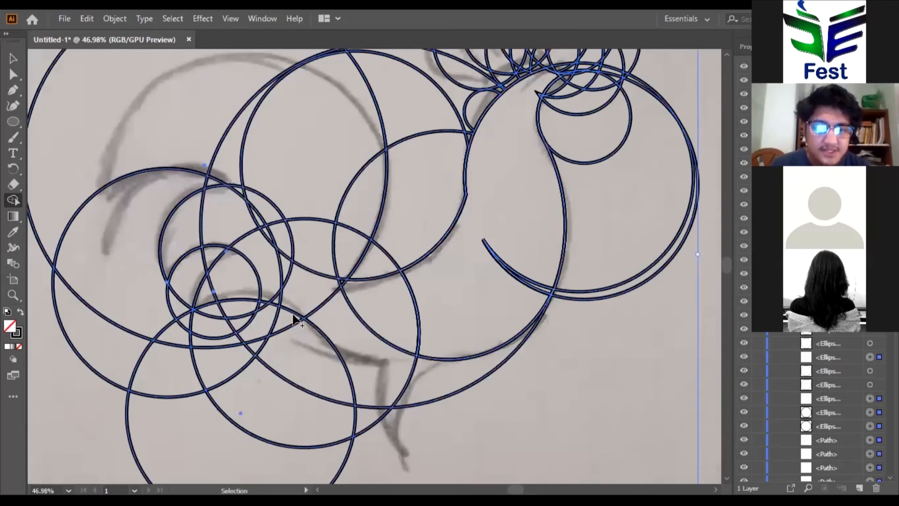
key("ctrl+z")
Move the large body circle up and toward the breast so its lower arc follows the sketched rear belly line
key("v")
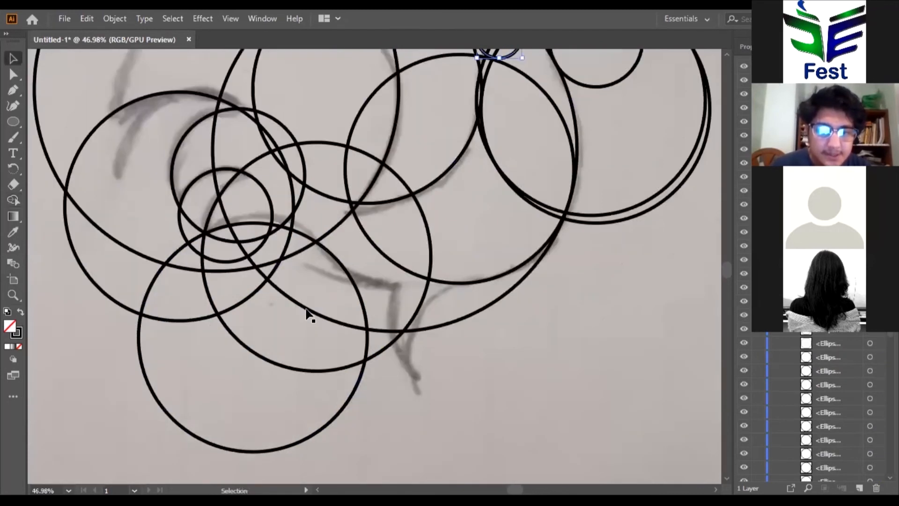
left_click_drag(319, 292, 363, 277)
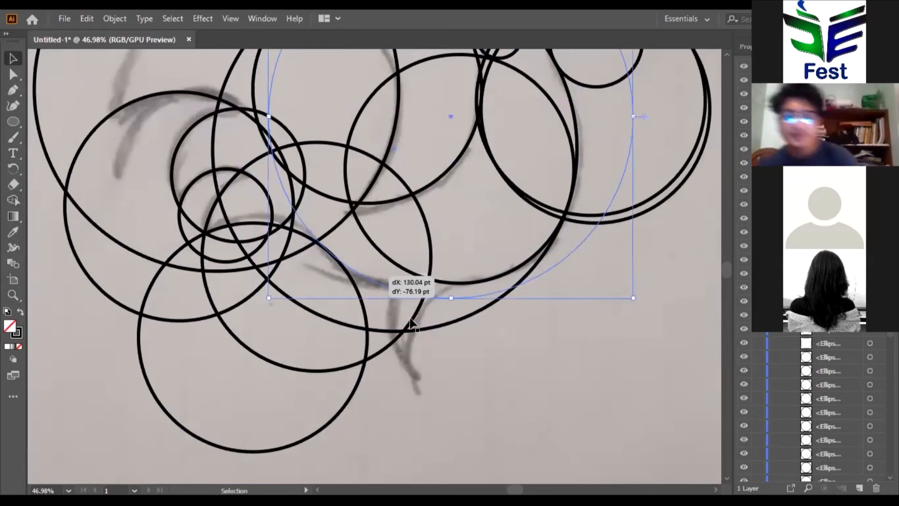
key("ctrl+space")
scroll(624, 336, "down", 3)
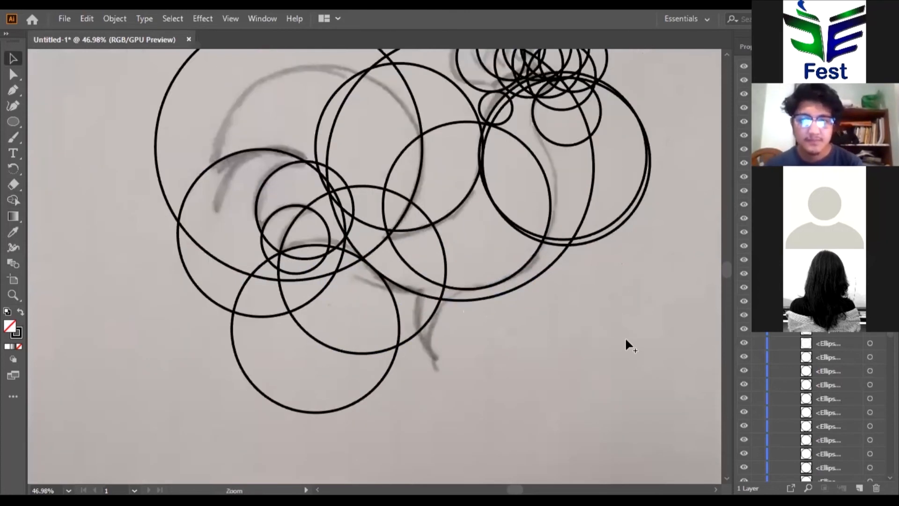
left_click_drag(626, 338, 544, 347)
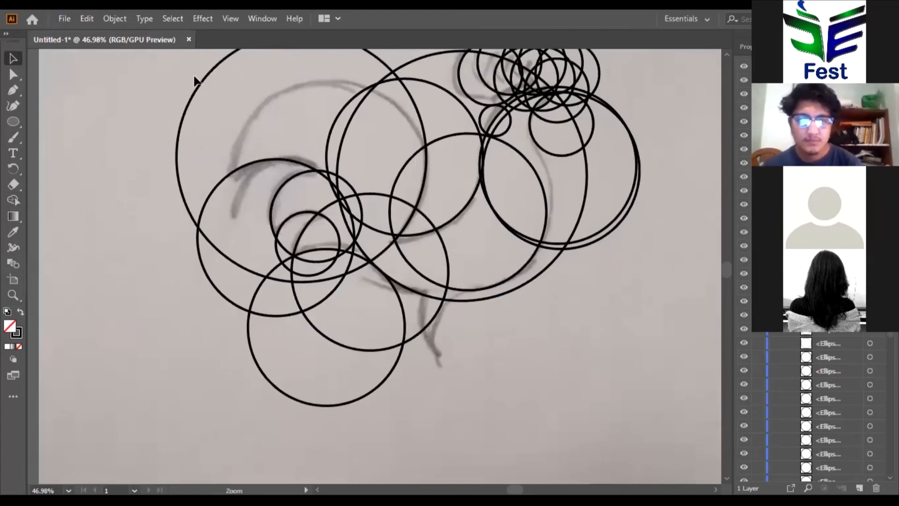
Examine the belly and breast regions of all selected circles with Shape Builder against the sketched outline
key("v")
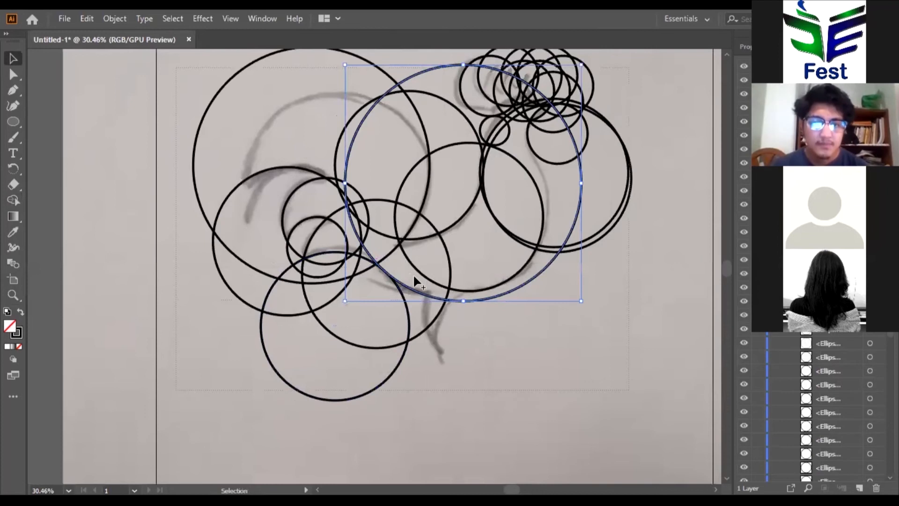
key("ctrl+a")
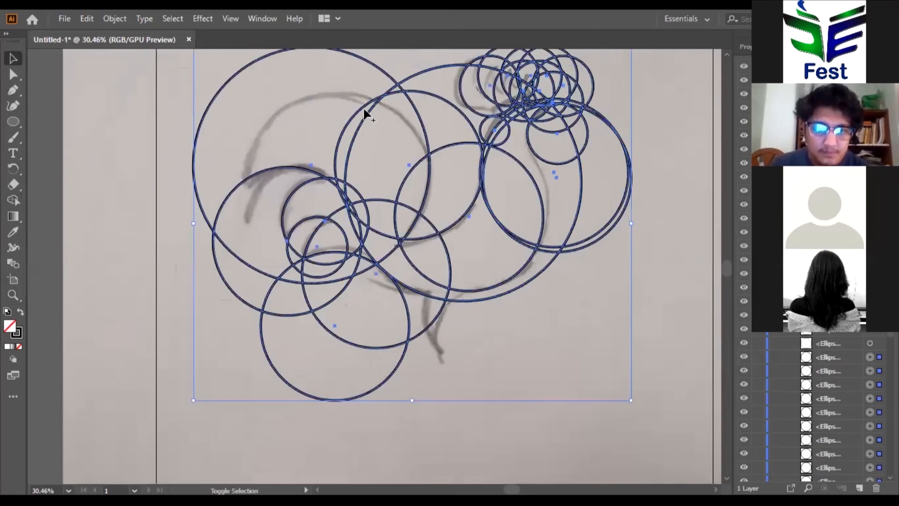
key("shift+m")
scroll(282, 225, "up", 1)
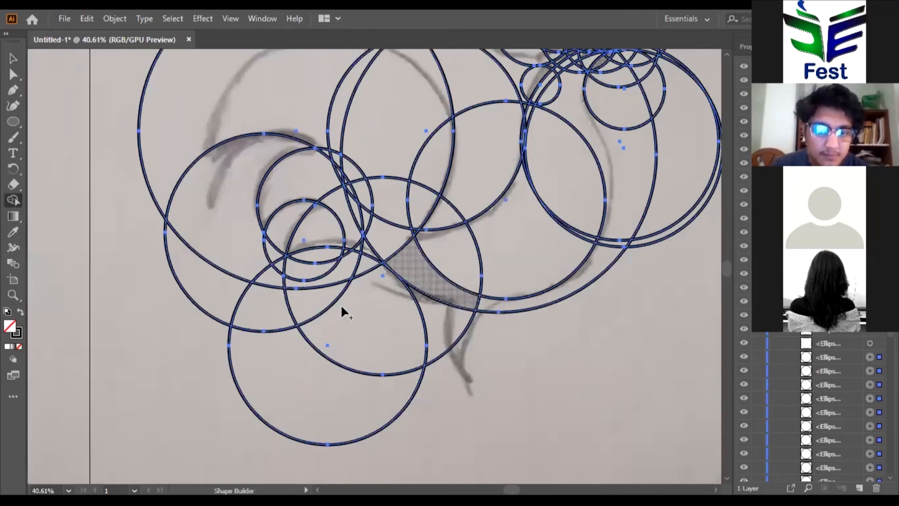
mouse_move(362, 317)
left_mouse_down()
mouse_move(458, 335)
mouse_move(454, 351)
mouse_move(476, 356)
mouse_move(513, 347)
mouse_move(583, 298)
mouse_move(595, 209)
mouse_move(577, 133)
left_mouse_up()
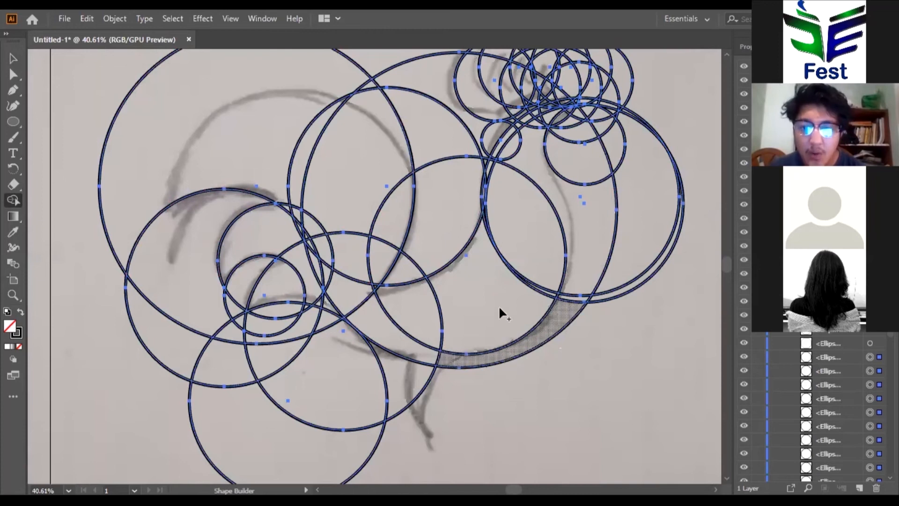
scroll(592, 233, "up", 1)
scroll(592, 234, "right", 1)
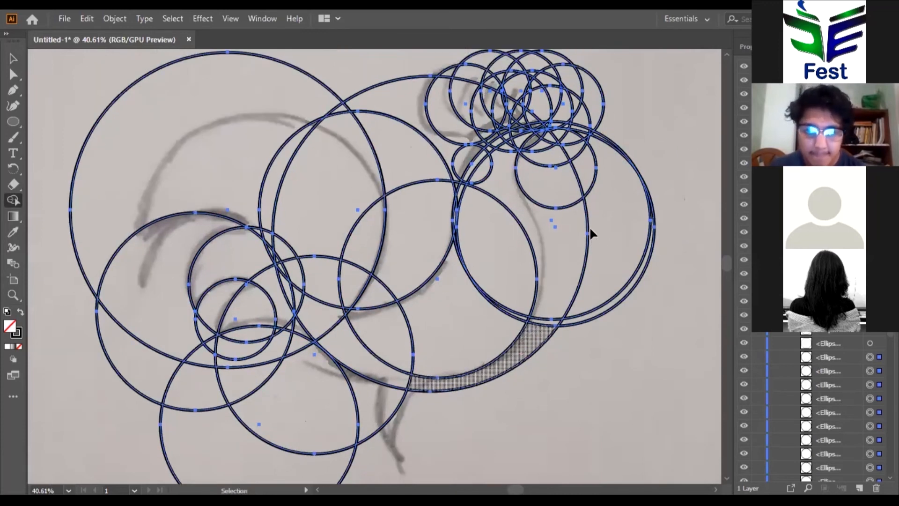
scroll(589, 226, "up", 1)
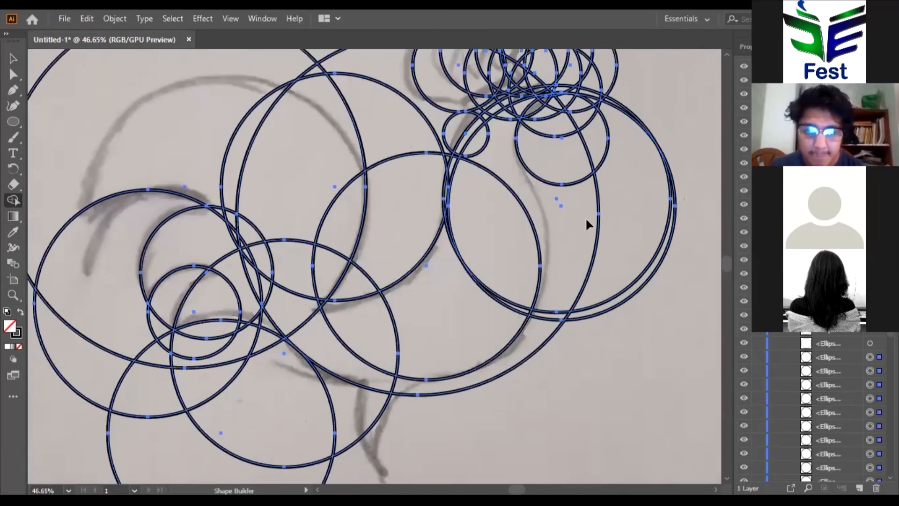
Replace the large body circle with a copy of the belly circle shifted rearward onto the sketched rear belly line
key("v")
double_click(588, 261)
left_click_drag(585, 256, 586, 303)
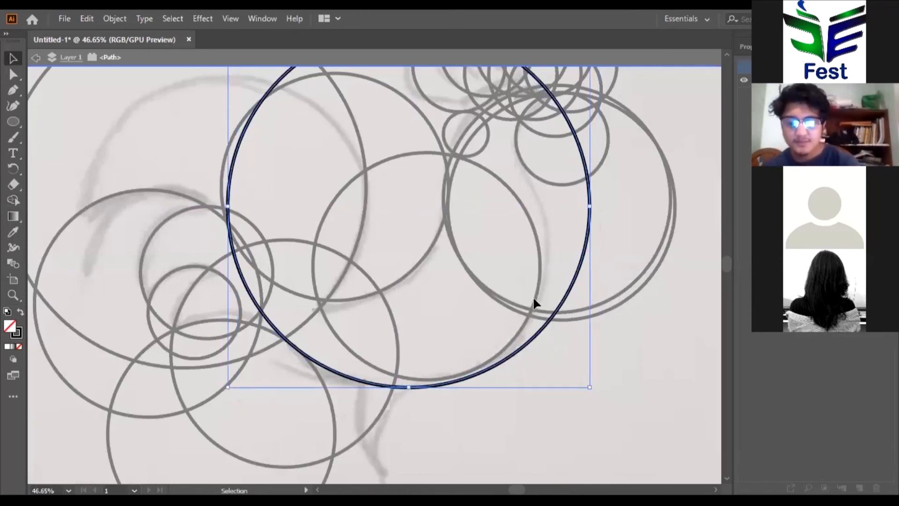
key("Delete")
key("Escape")
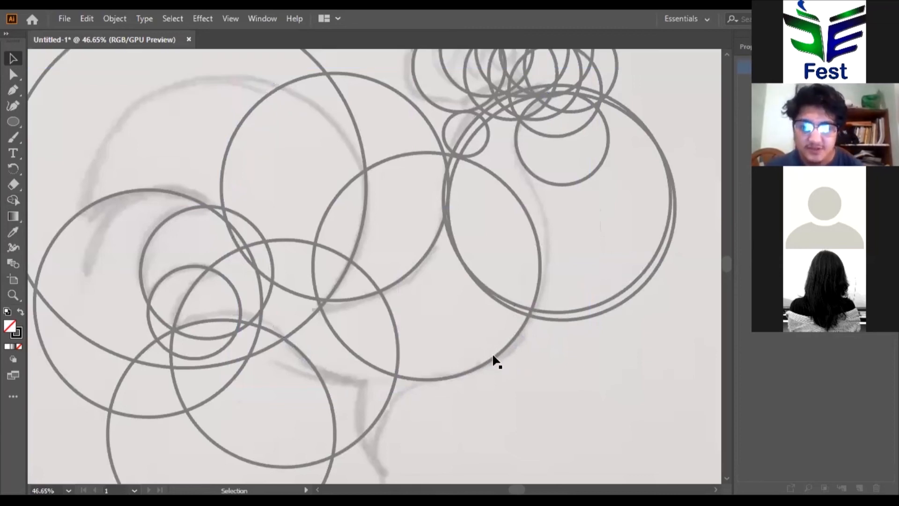
left_click_drag(455, 368, 448, 367)
left_click_drag(597, 240, 597, 240)
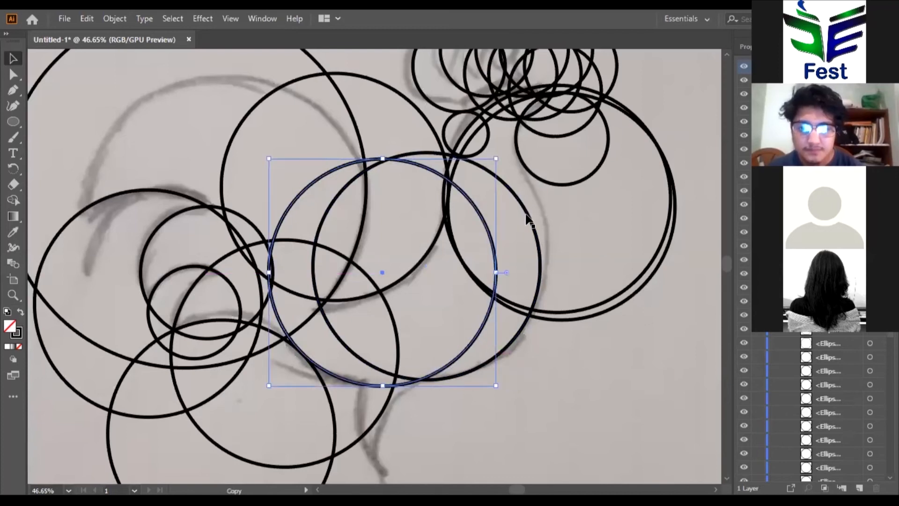
Copy the large tail circle onto the body so its front arc follows the breast line, and switch to outline view
left_click_drag(355, 129, 537, 199)
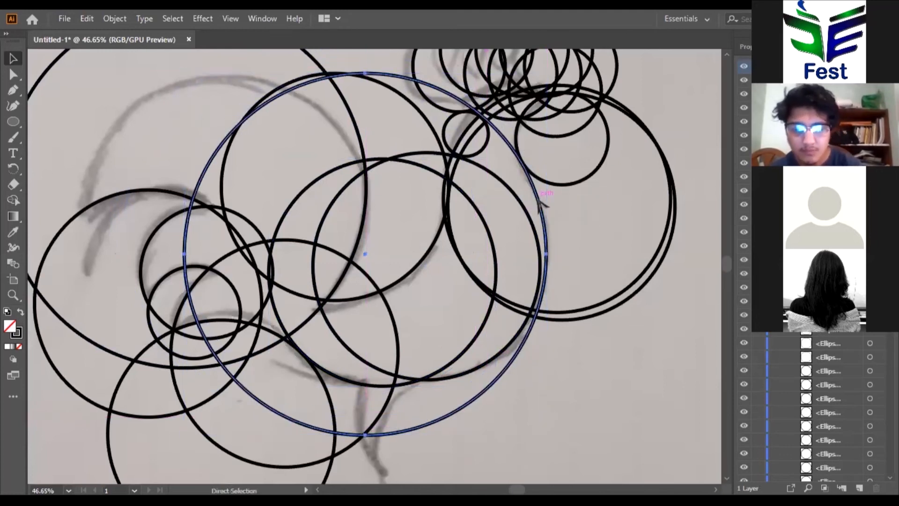
key("ctrl+t")
key("ctrl+y")
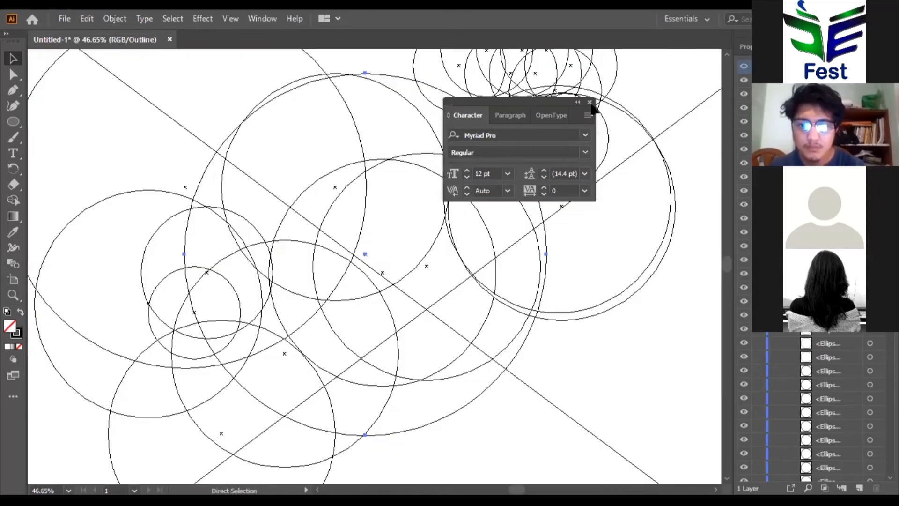
Nudge the large breast circle up and slightly toward the tail until its front arc meets the neighbouring circles, and return to preview view
left_click(590, 102)
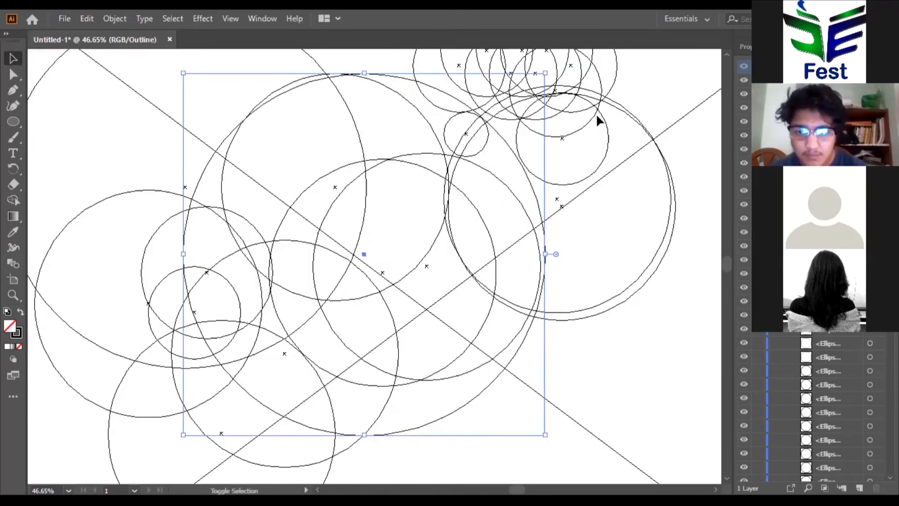
key("shift+Up")
key("Right")
key("Right")
key("Right")
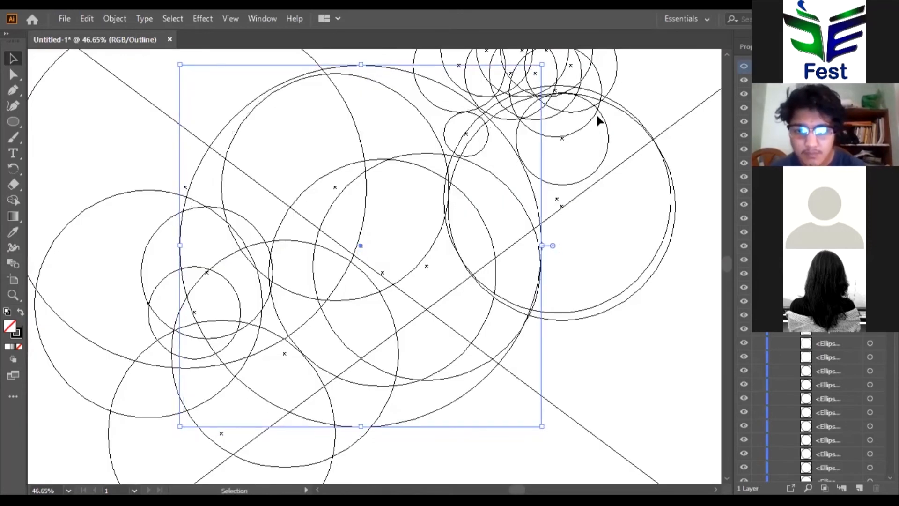
key("Right")
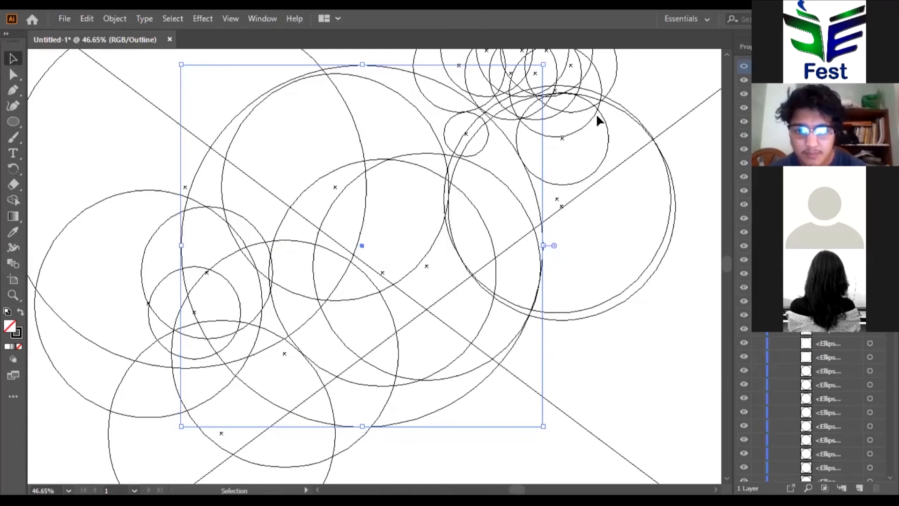
key("Down")
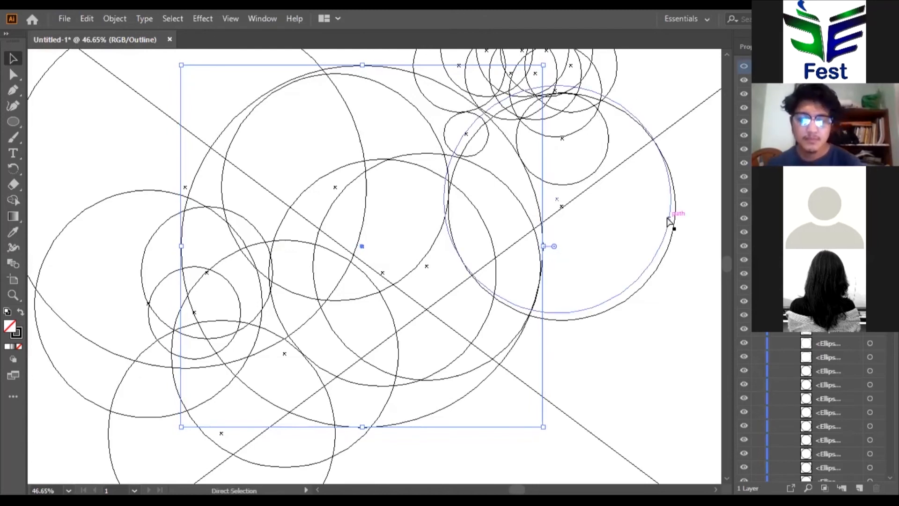
key("a")
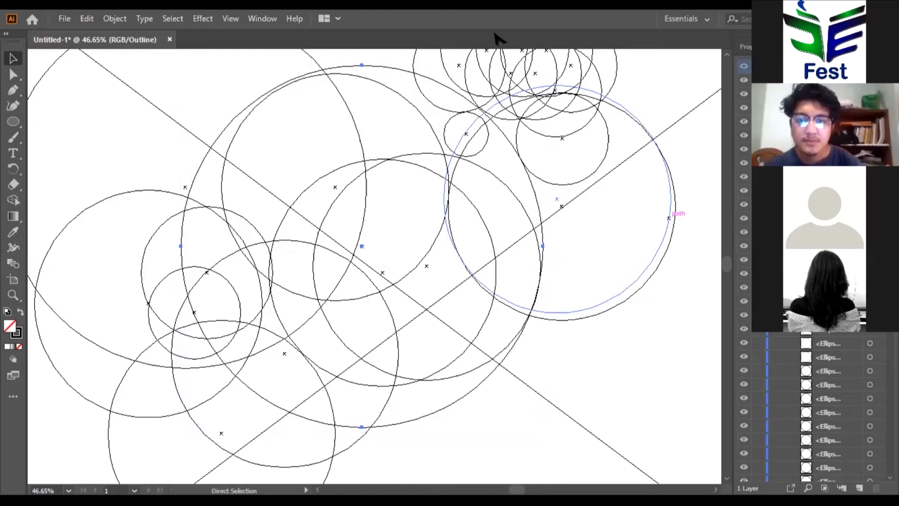
key("ctrl+y")
key("v")
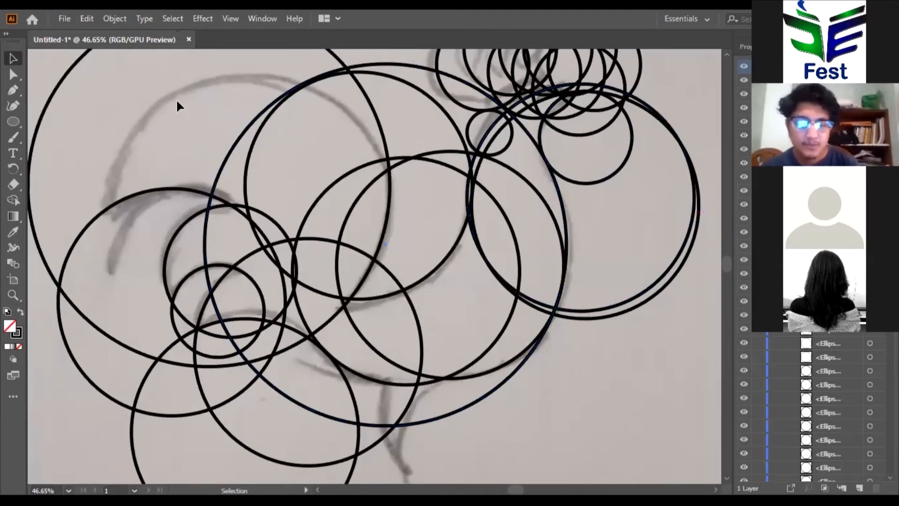
Select all circles and merge the regions inside the large tail circle and rear body into one shape with Shape Builder
scroll(576, 166, "down", 2)
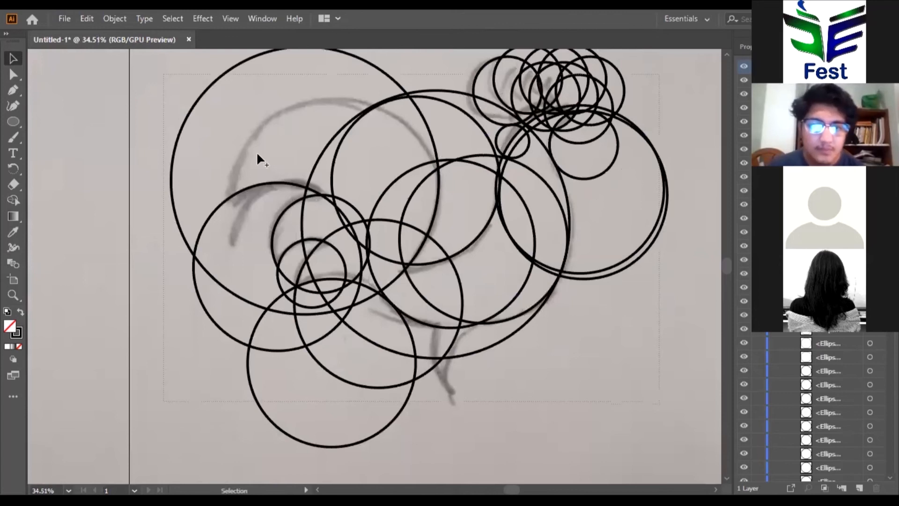
key("ctrl+a")
key("shift+m")
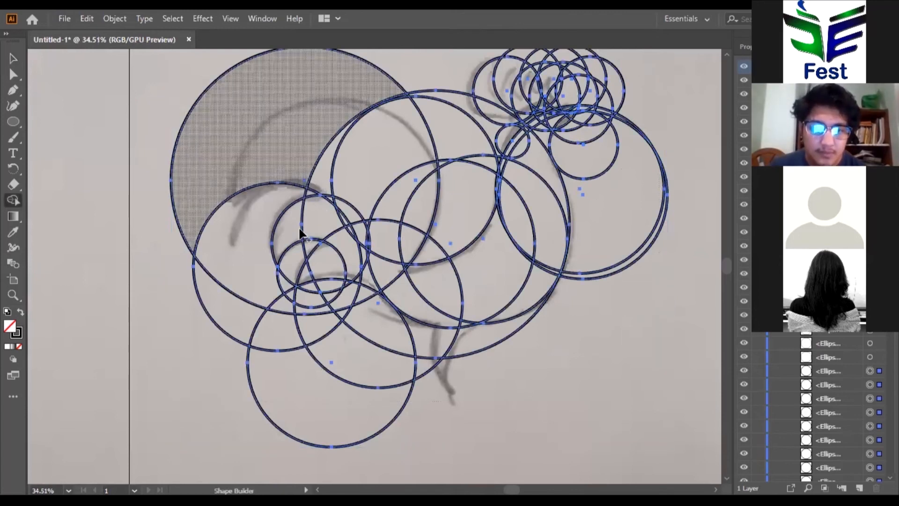
mouse_move(347, 220)
left_mouse_down()
mouse_move(305, 269)
mouse_move(362, 267)
mouse_move(393, 288)
mouse_move(363, 251)
mouse_move(379, 234)
mouse_move(370, 217)
mouse_move(364, 225)
mouse_move(389, 201)
mouse_move(394, 170)
mouse_move(421, 209)
mouse_move(389, 268)
mouse_move(463, 321)
mouse_move(517, 272)
mouse_move(476, 294)
mouse_move(517, 297)
mouse_move(542, 272)
mouse_move(554, 236)
mouse_move(505, 241)
left_mouse_up()
left_click_drag(500, 190, 500, 180)
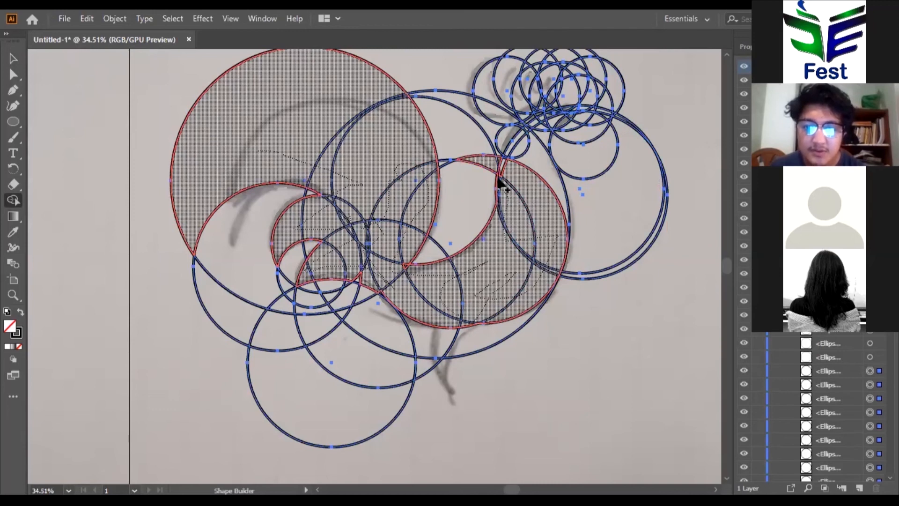
mouse_move(266, 139)
left_mouse_down()
mouse_move(345, 192)
mouse_move(300, 225)
mouse_move(309, 212)
mouse_move(384, 183)
mouse_move(406, 227)
left_mouse_up()
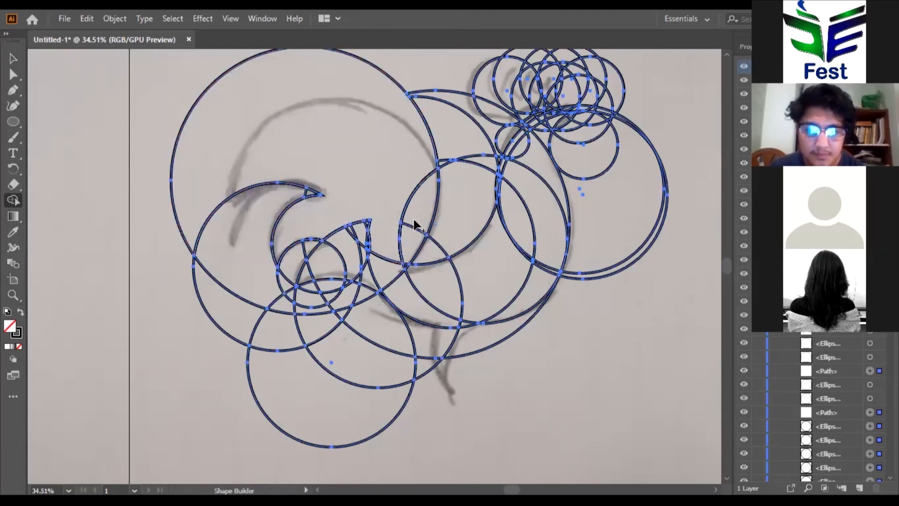
left_click(367, 262)
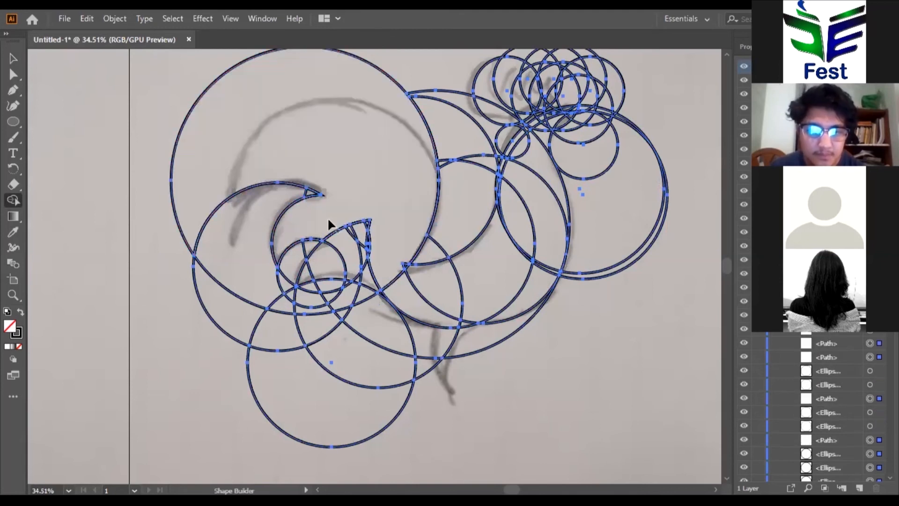
mouse_move(332, 264)
left_mouse_down()
mouse_move(364, 224)
mouse_move(305, 273)
mouse_move(367, 261)
mouse_move(341, 265)
left_mouse_up()
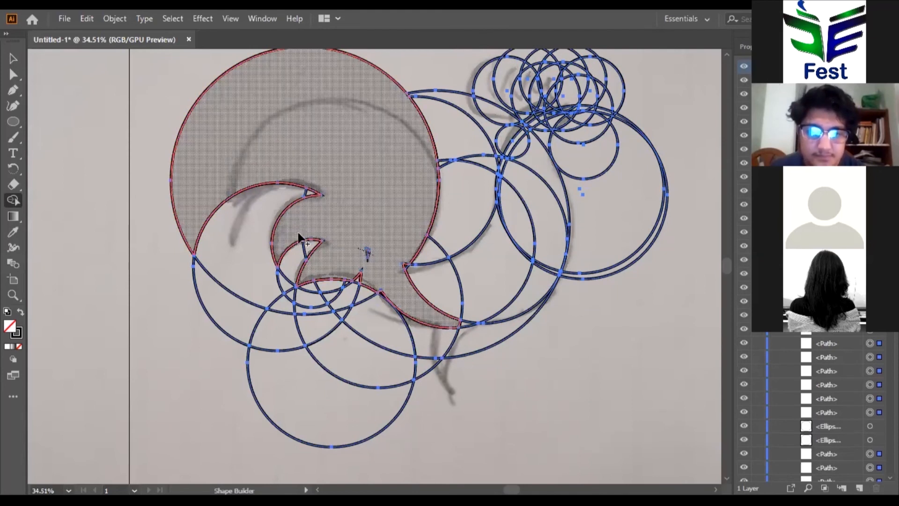
Merge the remaining belly and breast regions into the tail-and-body shape along the sketched lower outline
scroll(451, 357, "up", 5)
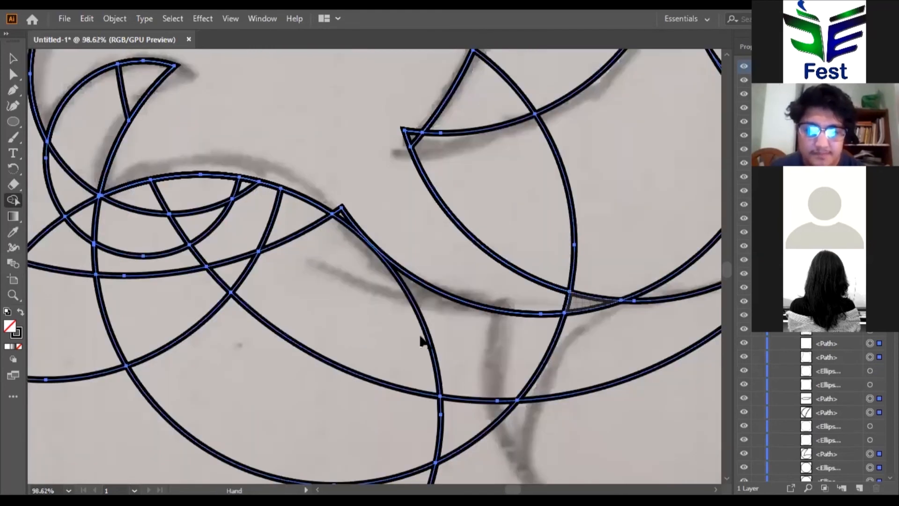
left_click_drag(389, 255, 345, 267)
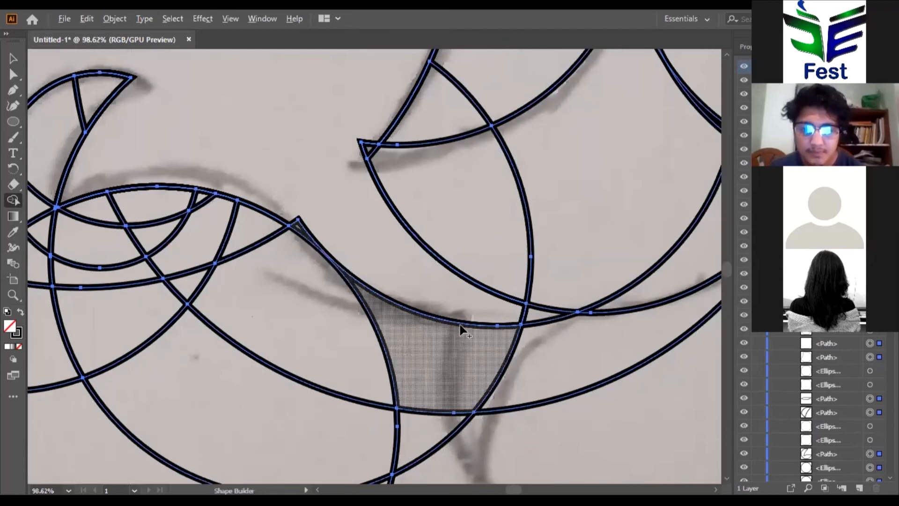
left_click_drag(514, 237, 451, 277)
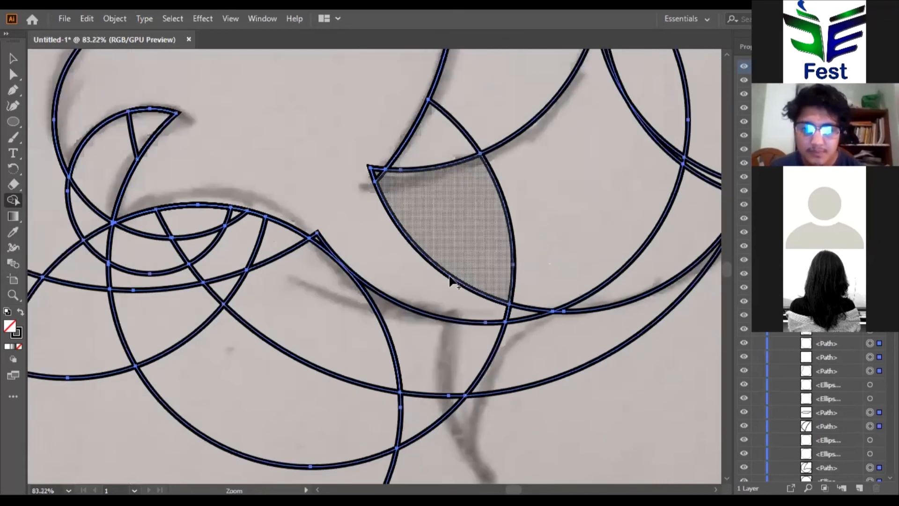
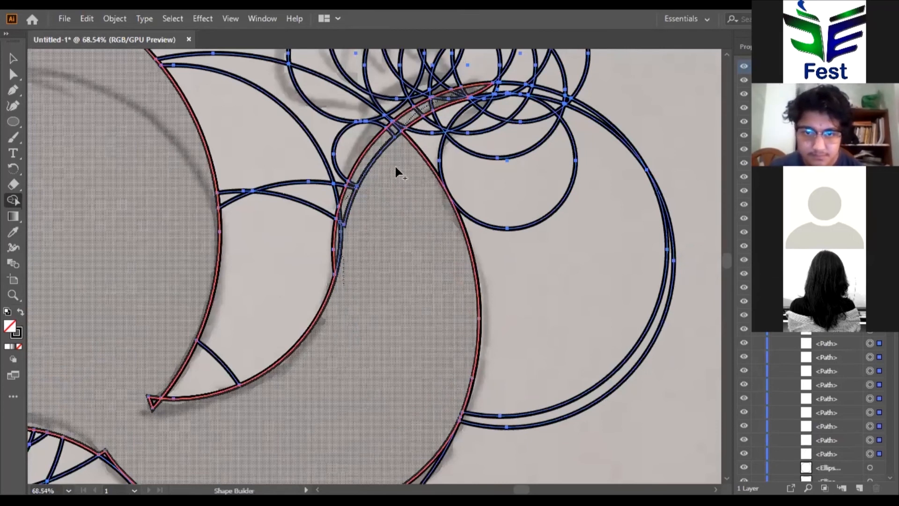
Shift the small throat circle slightly down so it touches the breast arc and closes the gap below the head
left_click_drag(401, 174, 414, 142)
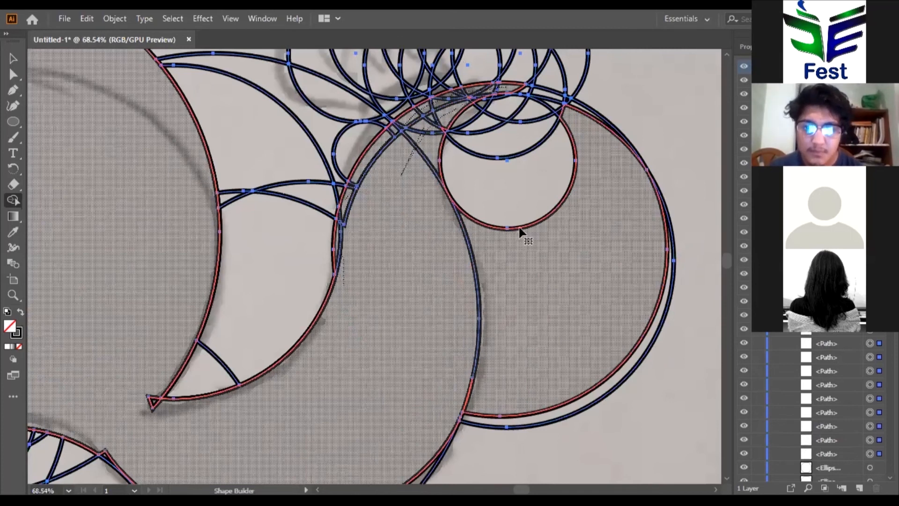
left_click(490, 229)
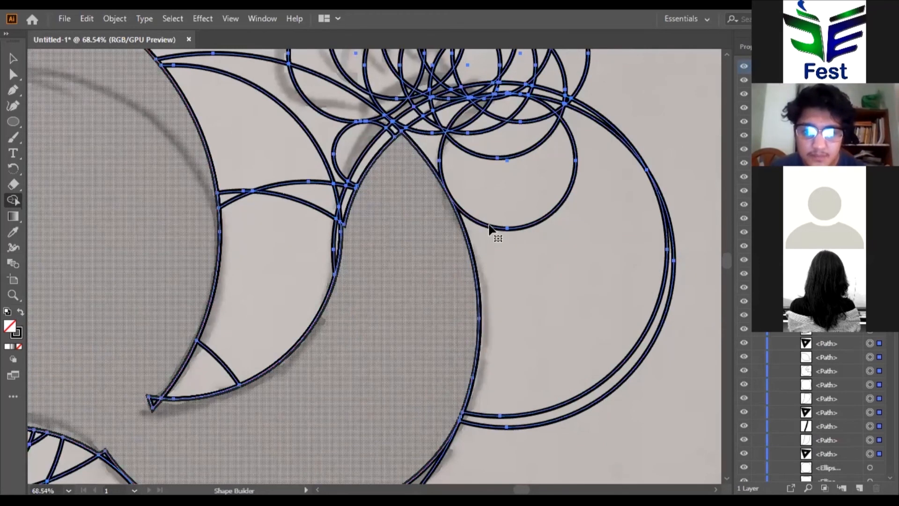
key("ctrl+y")
key("v")
left_click(489, 228)
key("a")
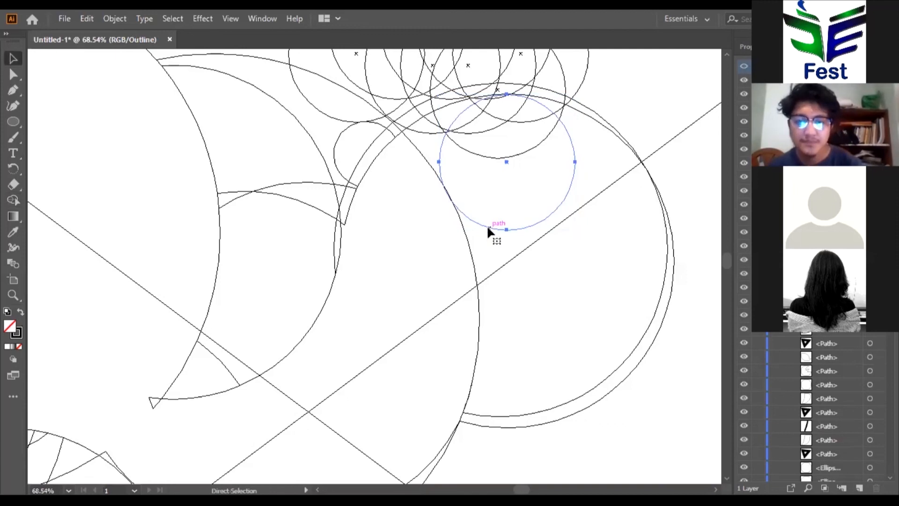
key("ctrl+y")
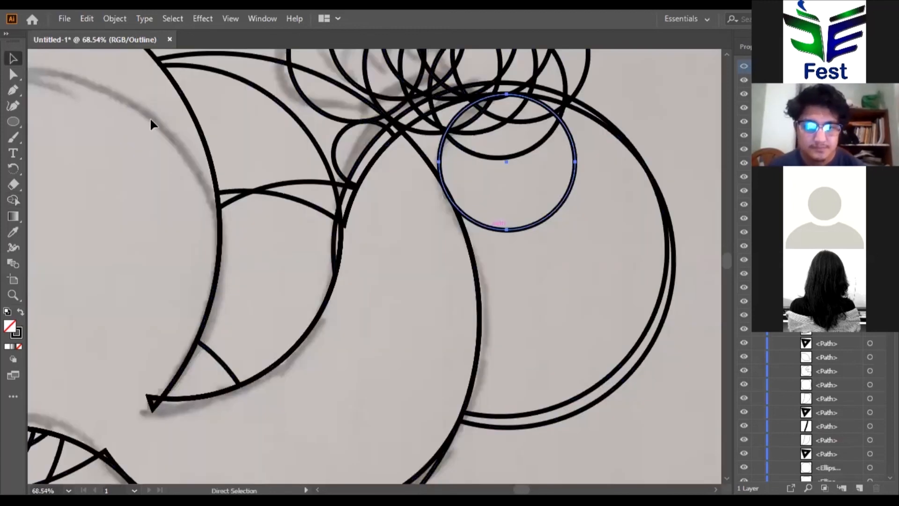
key("v")
left_click_drag(452, 355, 415, 308)
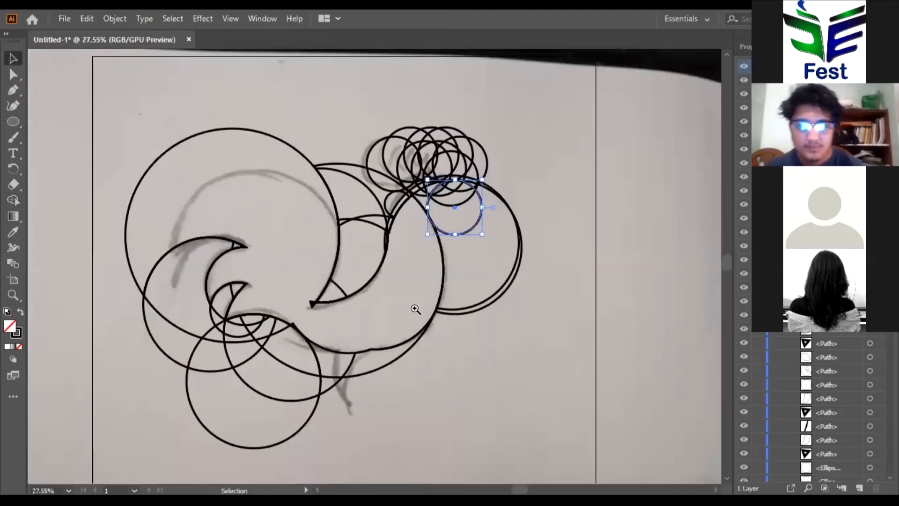
Select all shapes and merge the neck and throat regions under the head arc into the rooster's body with Shape Builder
key("ctrl+a")
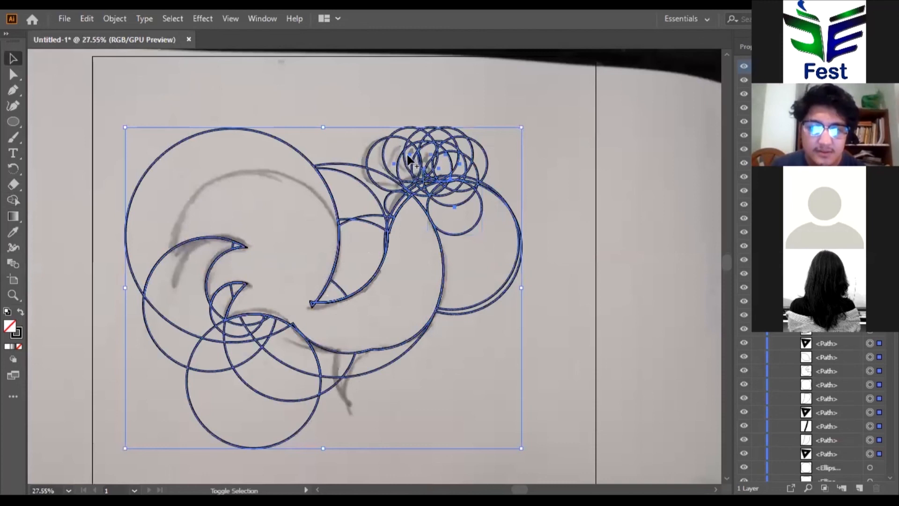
key("shift+m")
scroll(382, 206, "up", 4)
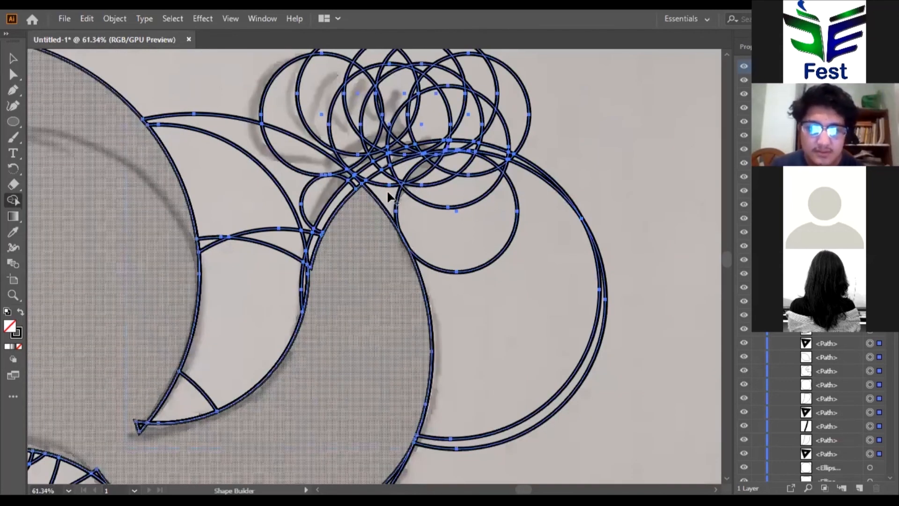
mouse_move(363, 183)
left_mouse_down()
mouse_move(315, 246)
mouse_move(335, 243)
left_mouse_up()
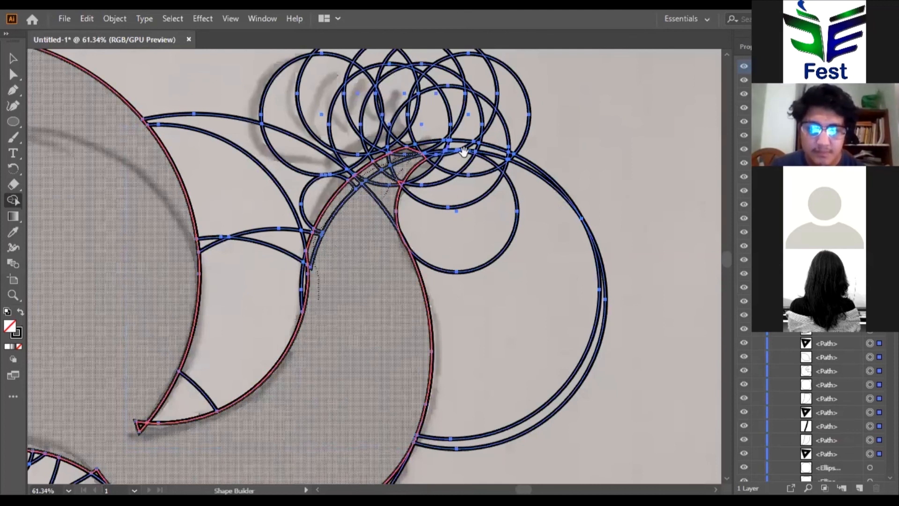
key("ctrl+z")
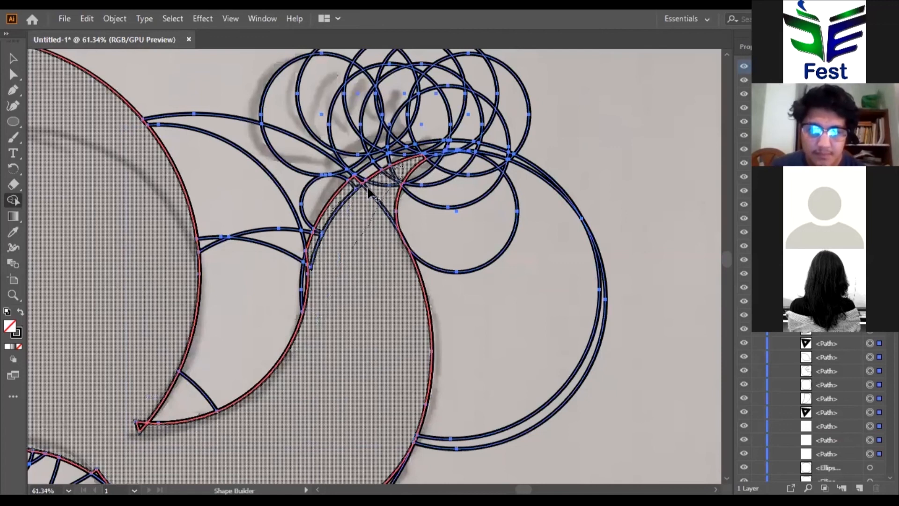
scroll(368, 192, "up", 4, "alt")
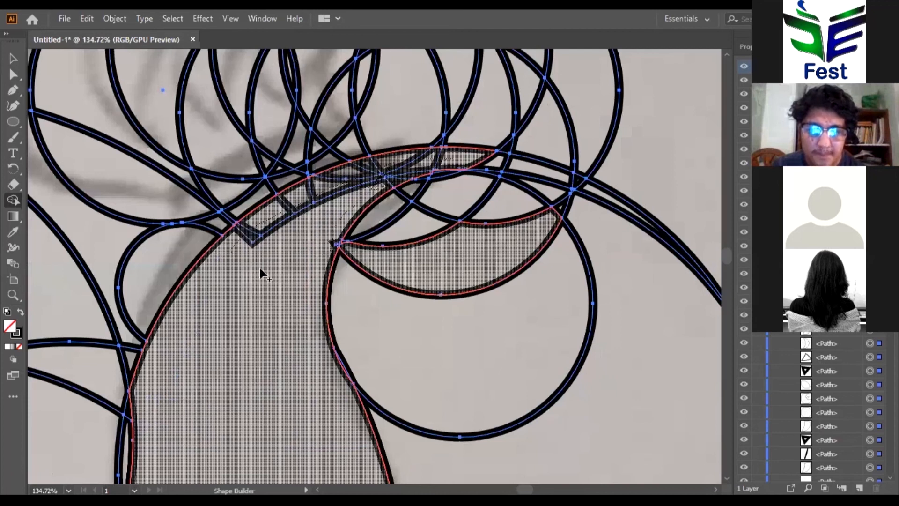
key("ctrl+z")
mouse_move(263, 222)
left_mouse_down()
mouse_move(216, 244)
mouse_move(454, 159)
mouse_move(352, 204)
mouse_move(382, 184)
mouse_move(378, 172)
left_mouse_up()
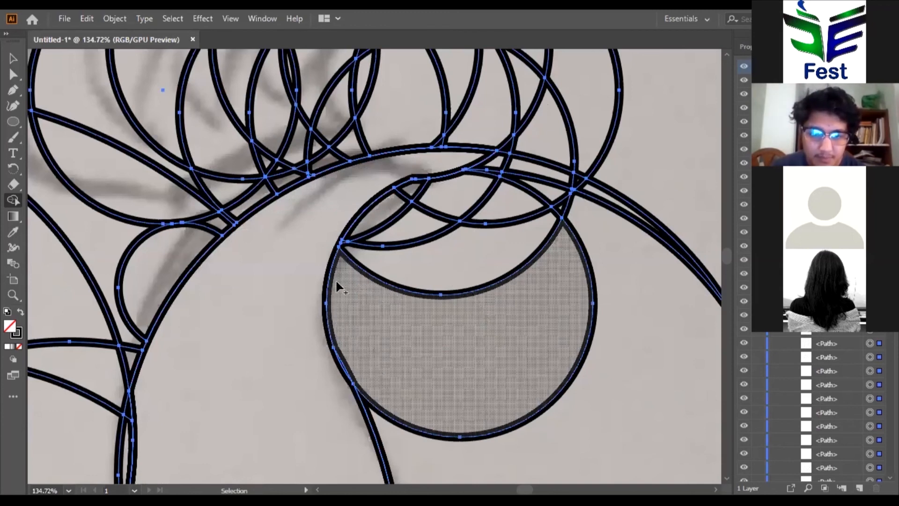
scroll(318, 279, "down", 3)
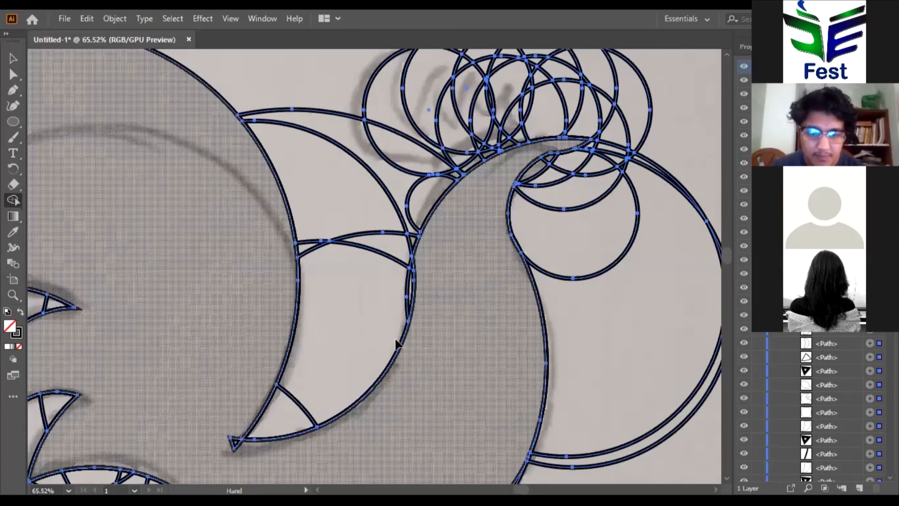
scroll(405, 353, "down", 2)
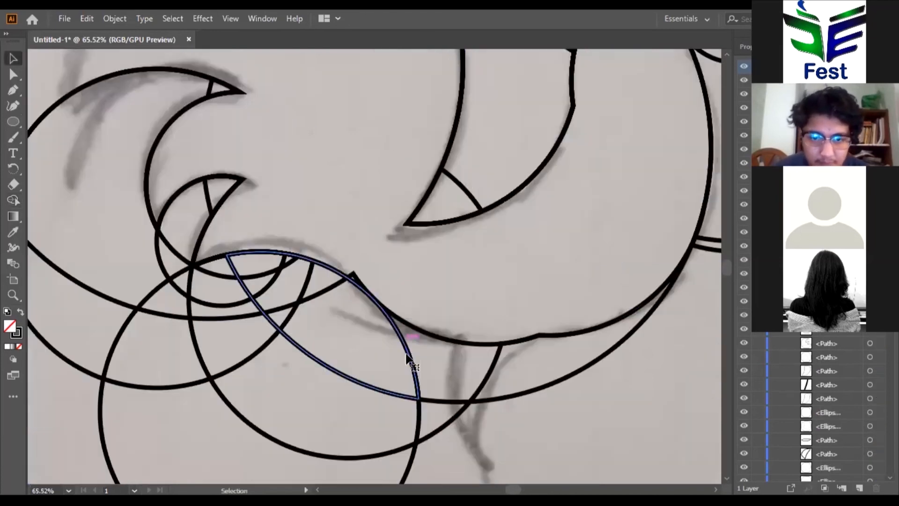
left_click(406, 353)
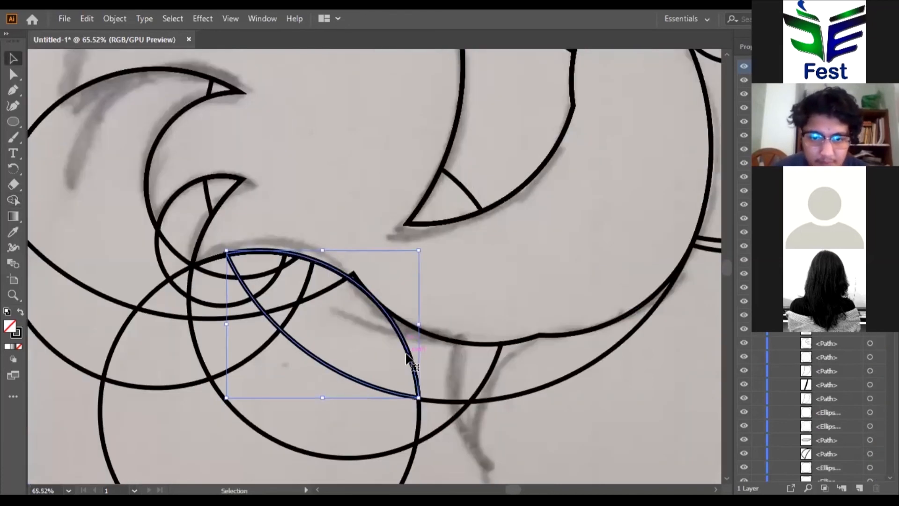
left_click(372, 245)
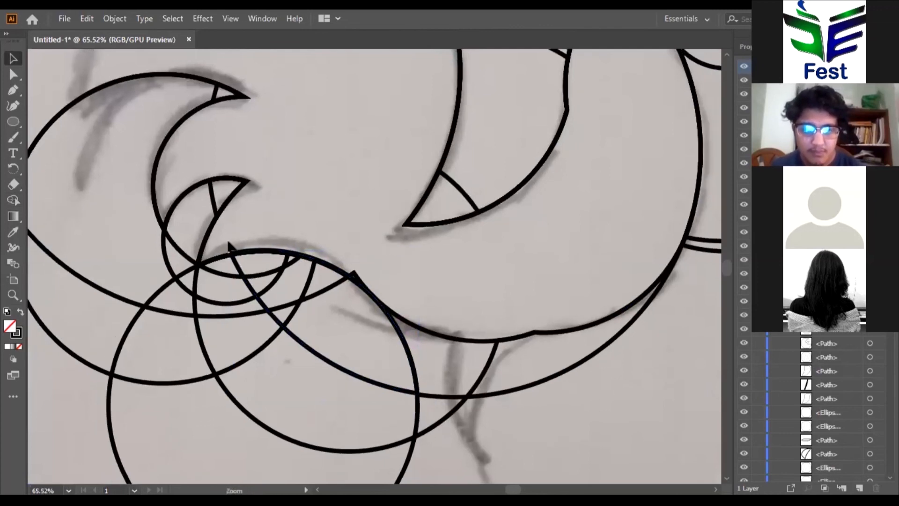
scroll(394, 241, "up", 1)
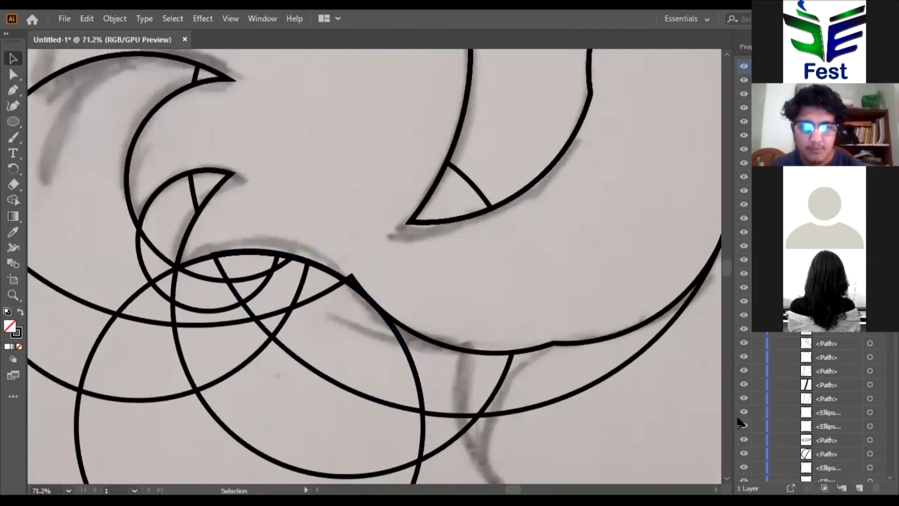
scroll(429, 319, "down", 8)
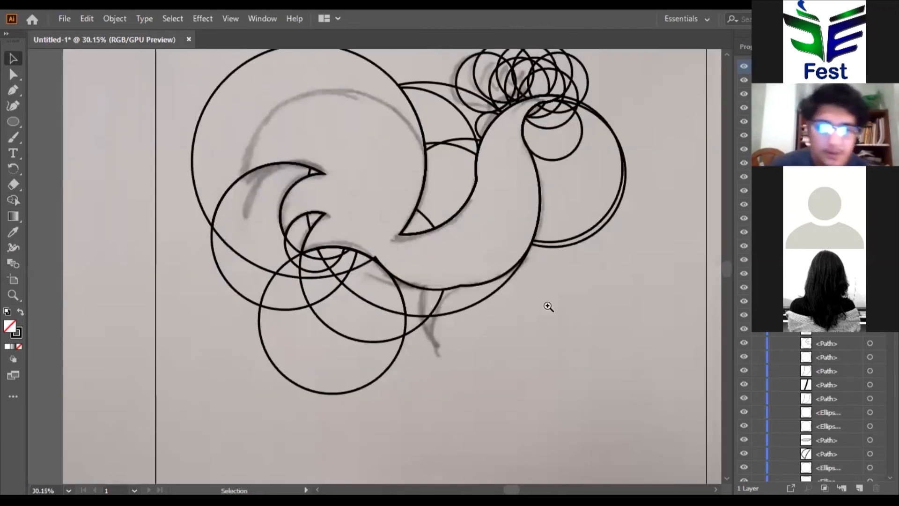
scroll(396, 293, "right", 1)
Select all shapes and delete the leftover circle regions below the tail and belly outline with Shape Builder
key("ctrl+a")
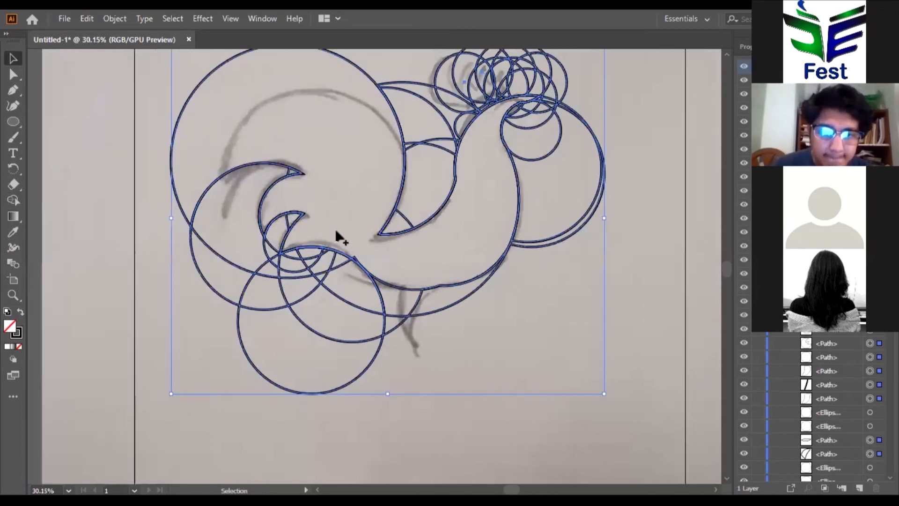
key("shift+m")
scroll(408, 306, "up", 4)
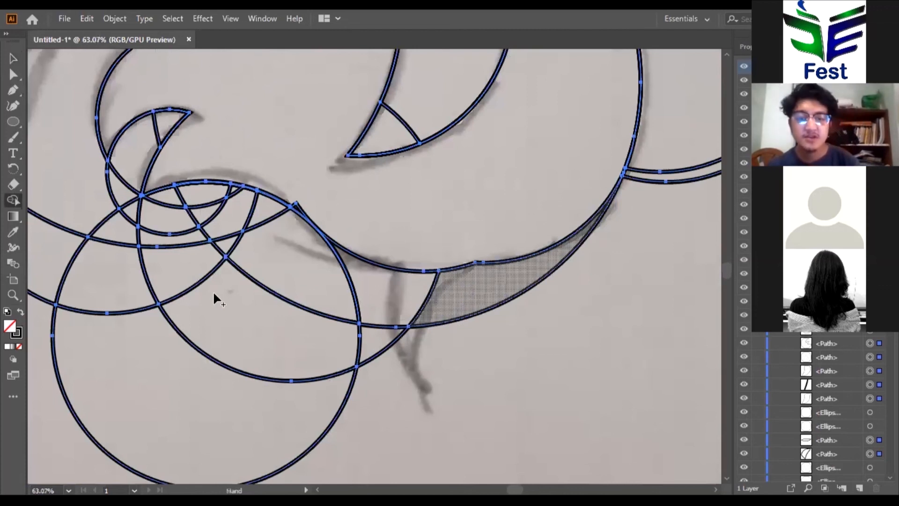
left_click_drag(215, 294, 252, 317)
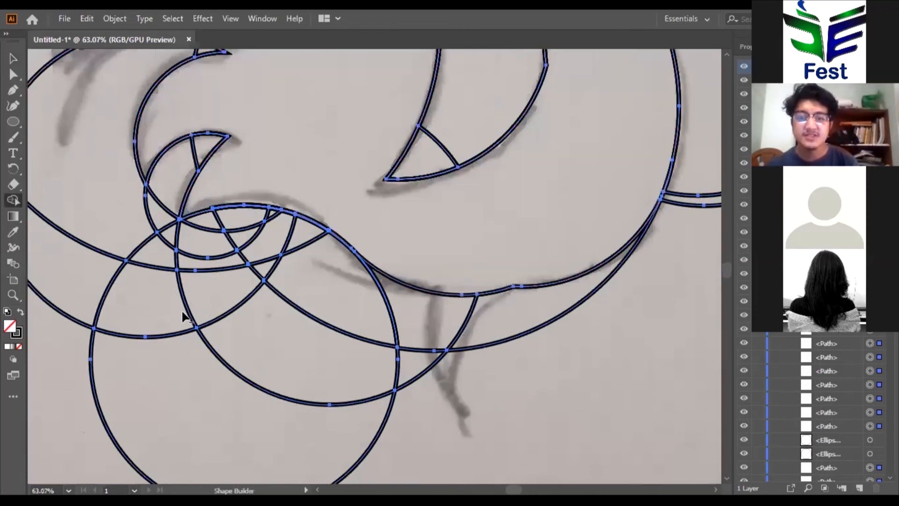
scroll(180, 334, "down", 3)
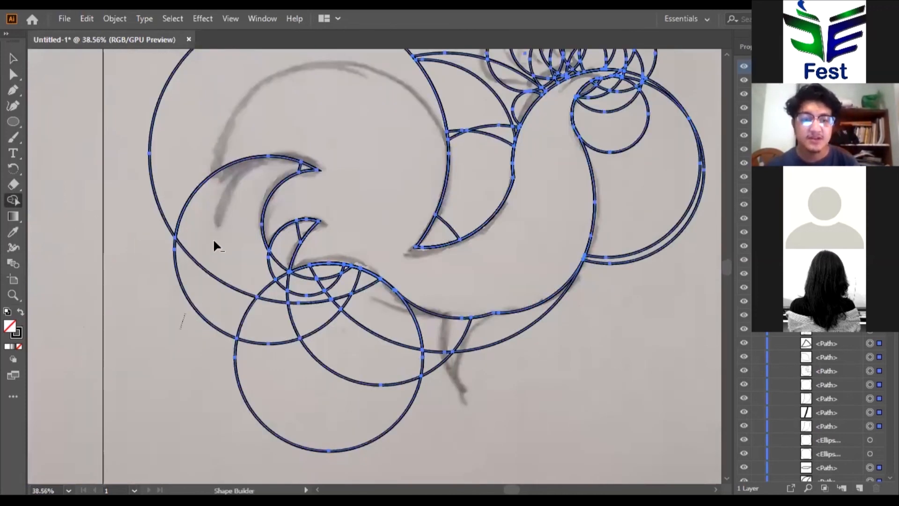
left_click(200, 293, "alt")
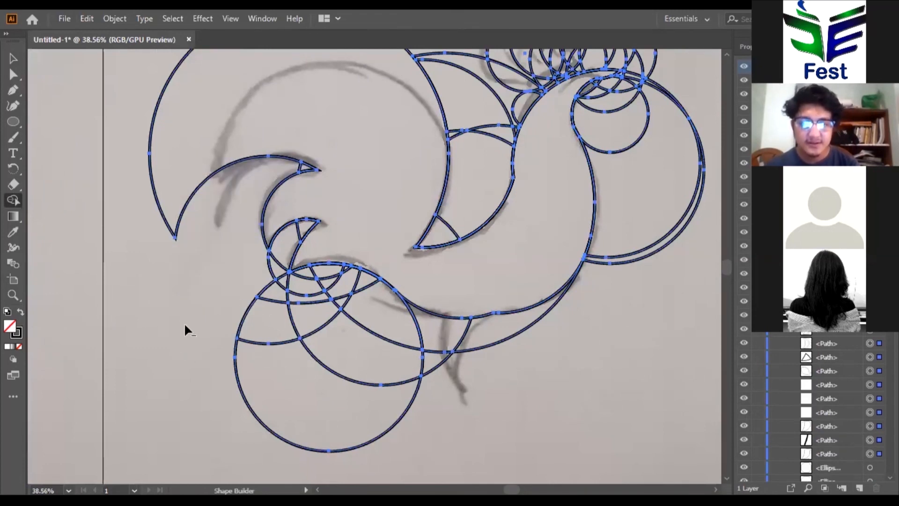
left_click(213, 302, "alt")
mouse_move(250, 279)
left_mouse_down()
mouse_move(441, 331)
mouse_move(431, 360)
left_mouse_up()
mouse_move(367, 282)
left_mouse_down()
mouse_move(325, 271)
mouse_move(261, 290)
mouse_move(303, 229)
left_mouse_up()
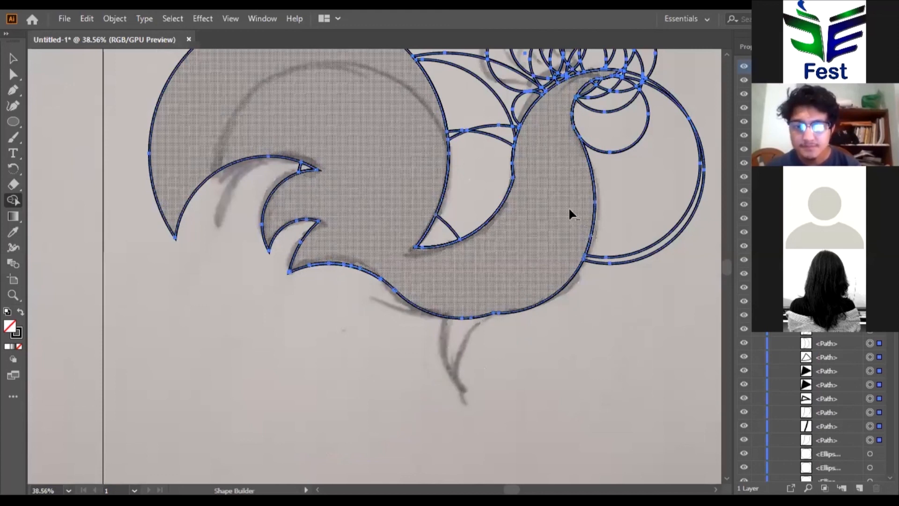
Delete the leftover regions between tail and neck and the circle areas in front of the neck with Shape Builder
left_click(563, 189, "alt")
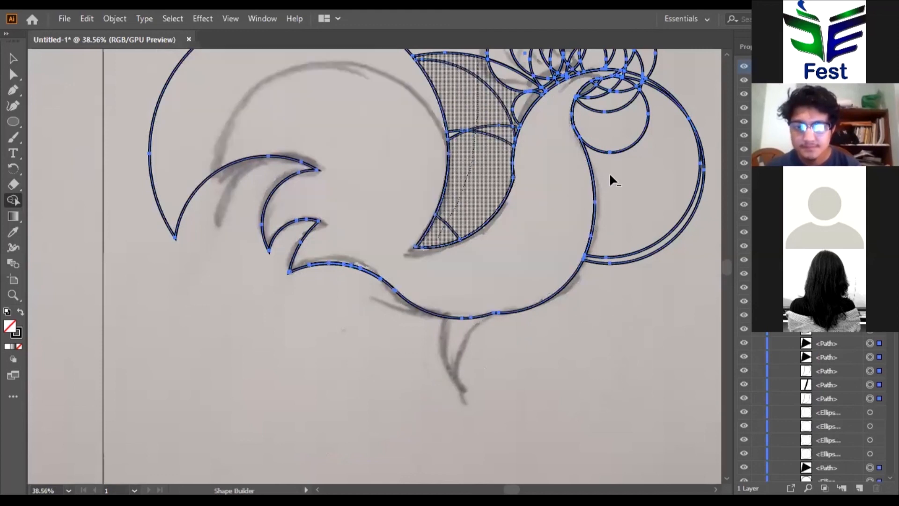
left_click_drag(609, 172, 577, 270)
left_click_drag(620, 377, 606, 162)
mouse_move(589, 241)
left_mouse_down()
mouse_move(656, 141)
mouse_move(609, 191)
left_mouse_up()
left_click_drag(587, 221, 588, 223)
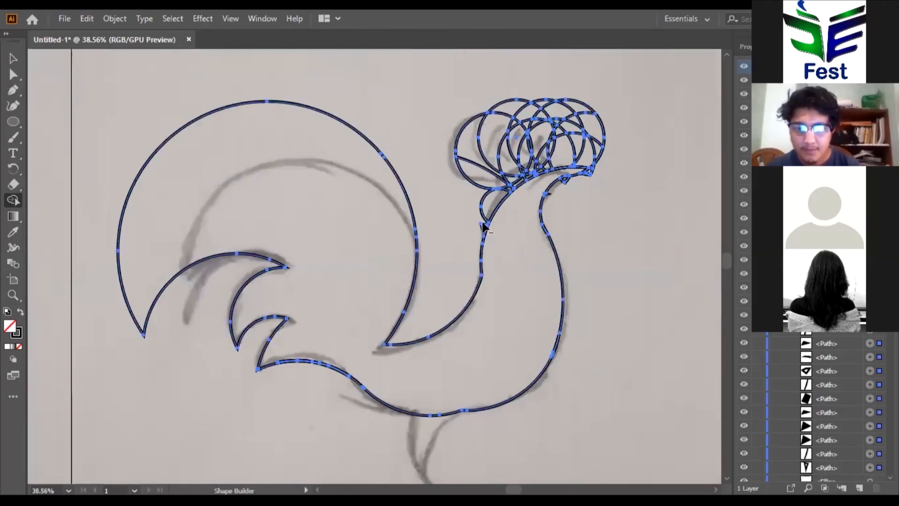
Delete the small leftover loop behind the neck and the slivers under the head with Shape Builder
key("ctrl+space")
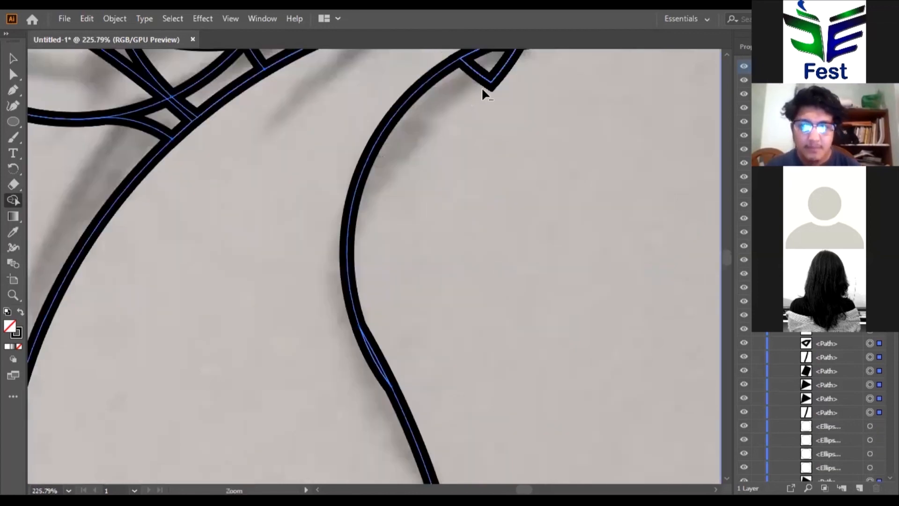
scroll(456, 134, "down", 2, "alt")
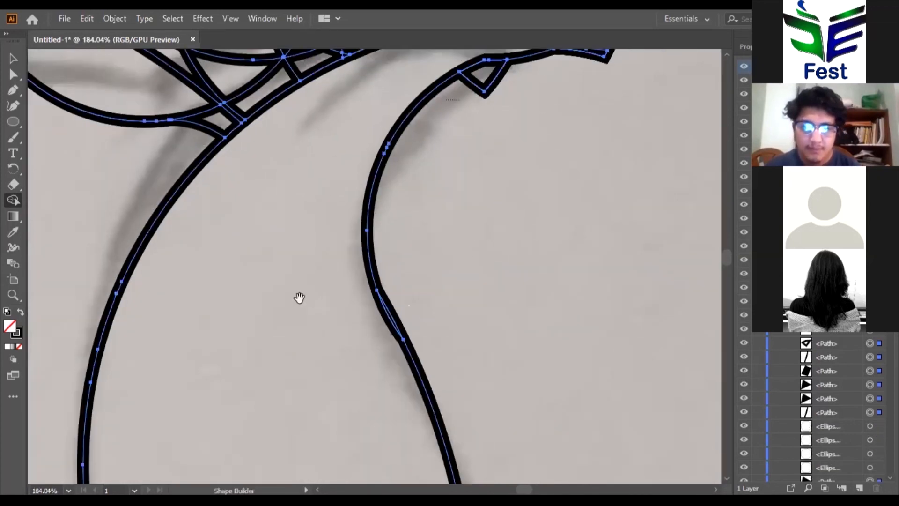
scroll(578, 247, "up", 3)
scroll(560, 283, "up", 3)
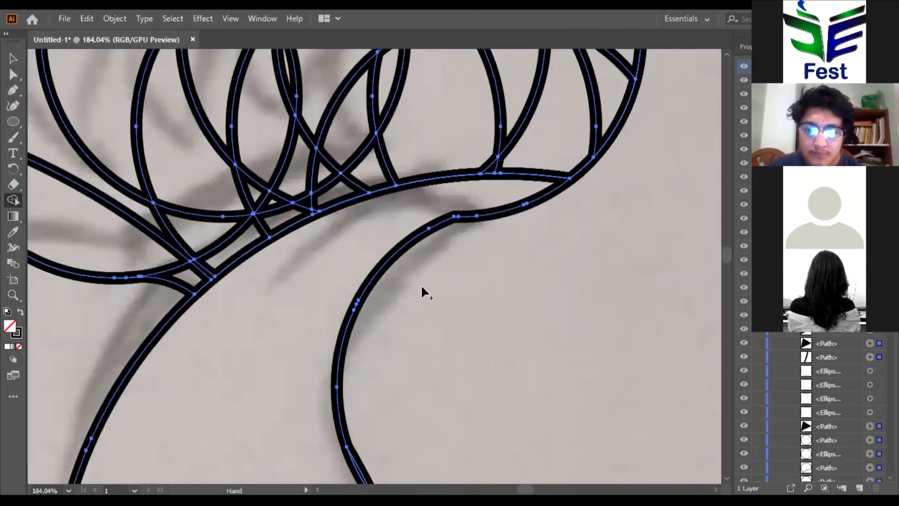
scroll(441, 286, "left", 3)
scroll(461, 289, "down", 1)
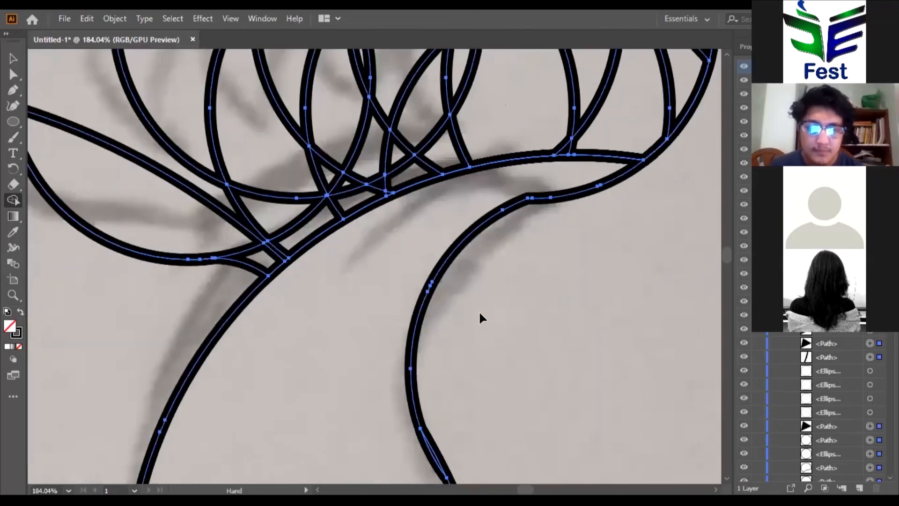
Place a copy of a medium golden-ratio circle from the concentric set over the head and neck, beneath the comb
scroll(298, 256, "down", 6, "alt")
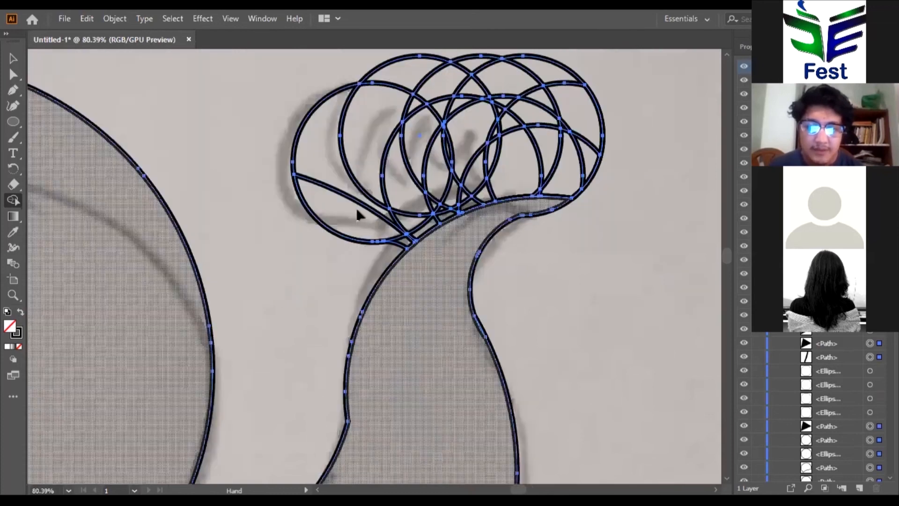
key("v")
left_click(380, 236)
left_click_drag(492, 254, 476, 241)
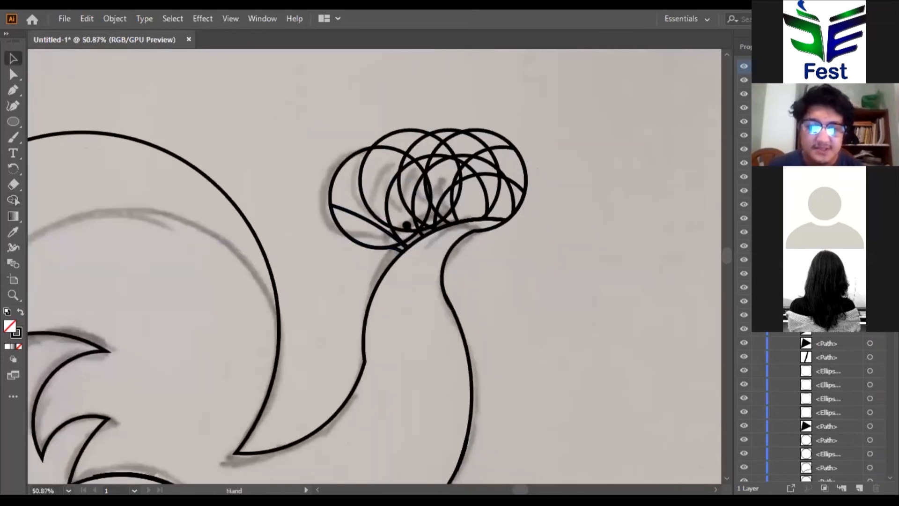
left_click_drag(443, 274, 411, 233)
scroll(673, 227, "down", 3, "alt")
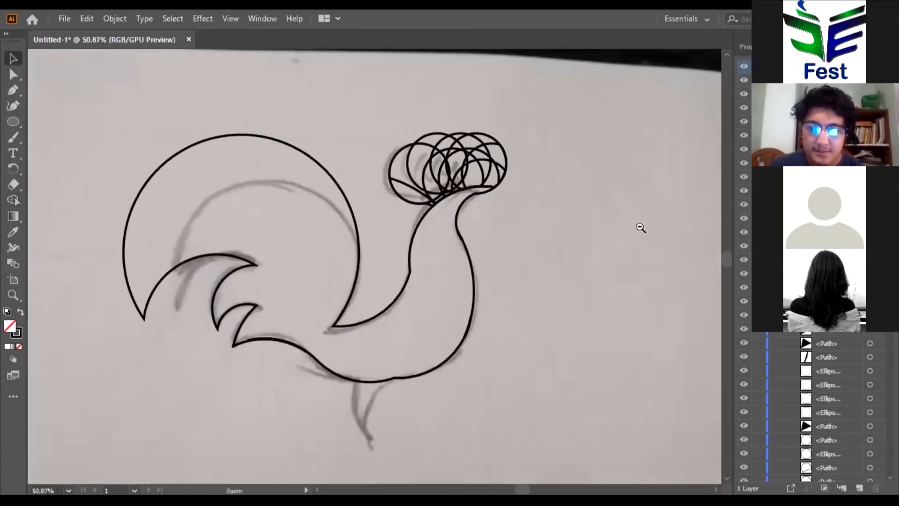
scroll(564, 227, "down", 2, "alt")
scroll(637, 225, "down", 1, "alt")
left_click_drag(633, 228, 202, 222)
key("ctrl+z")
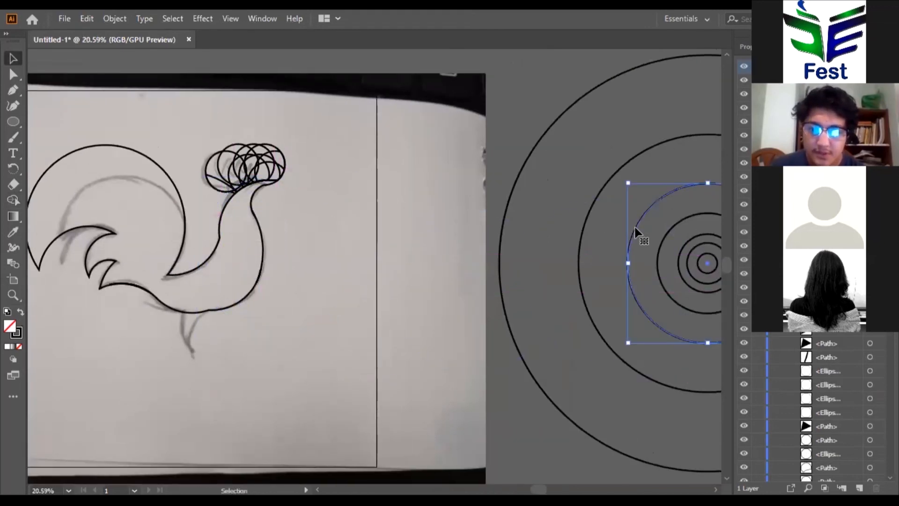
left_click_drag(709, 257, 269, 218)
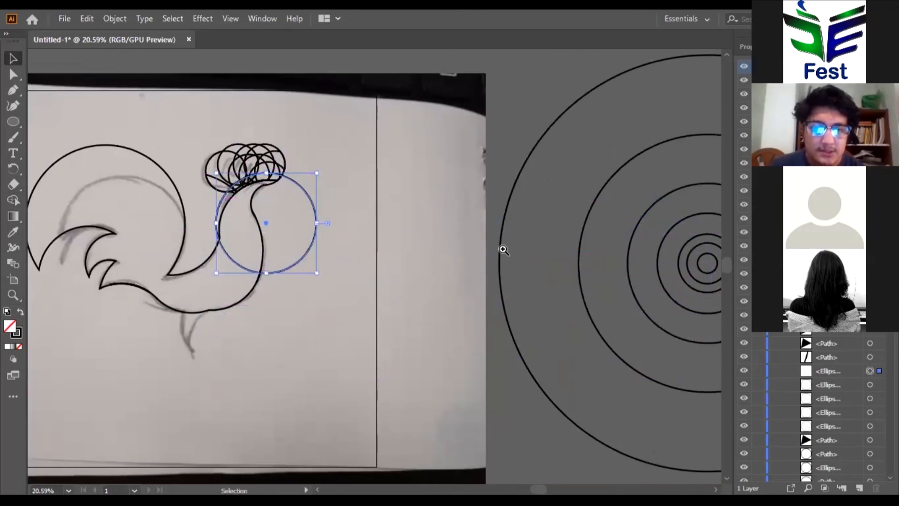
Nudge the new circle down until its upper arc runs just above the head arc at the base of the comb
key("ctrl+equal")
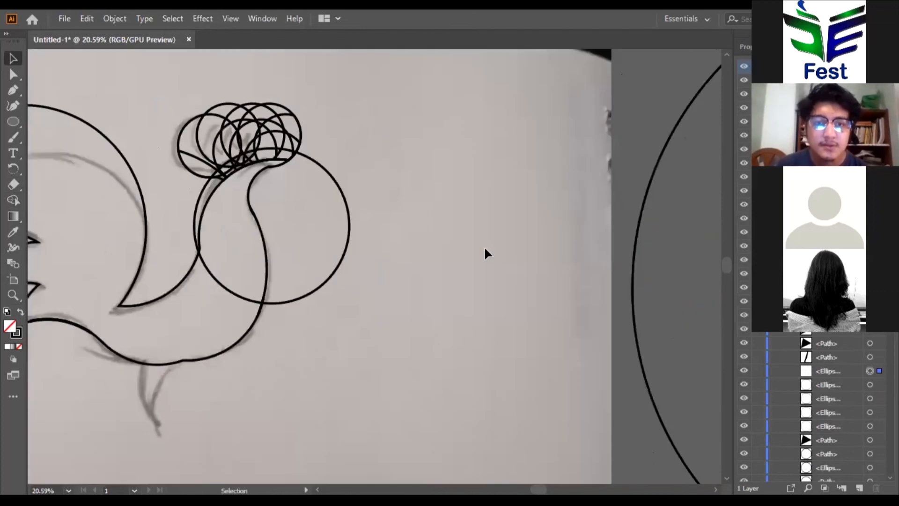
key("ctrl+equal")
key("ctrl+equal")
key("ctrl+equal")
scroll(374, 276, "up", 2)
scroll(373, 276, "left", 3)
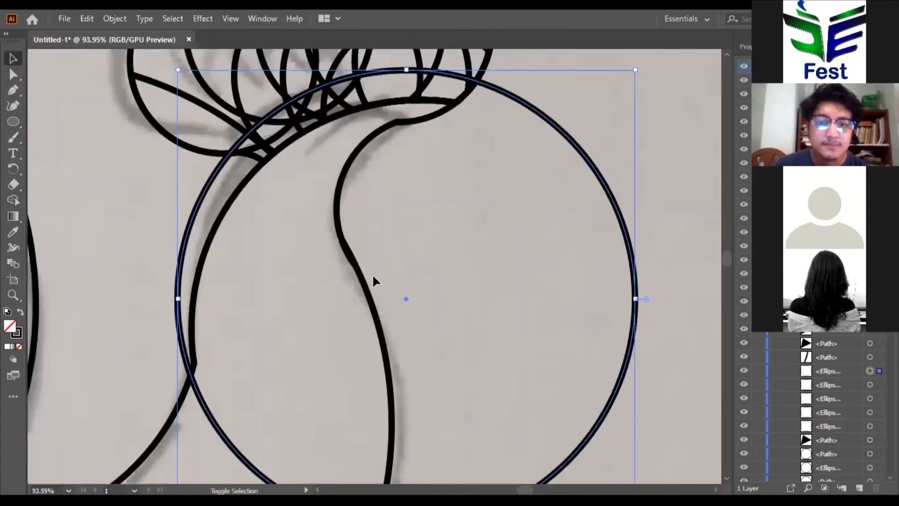
key("shift+Down")
key("shift+Down")
key("ctrl+minus")
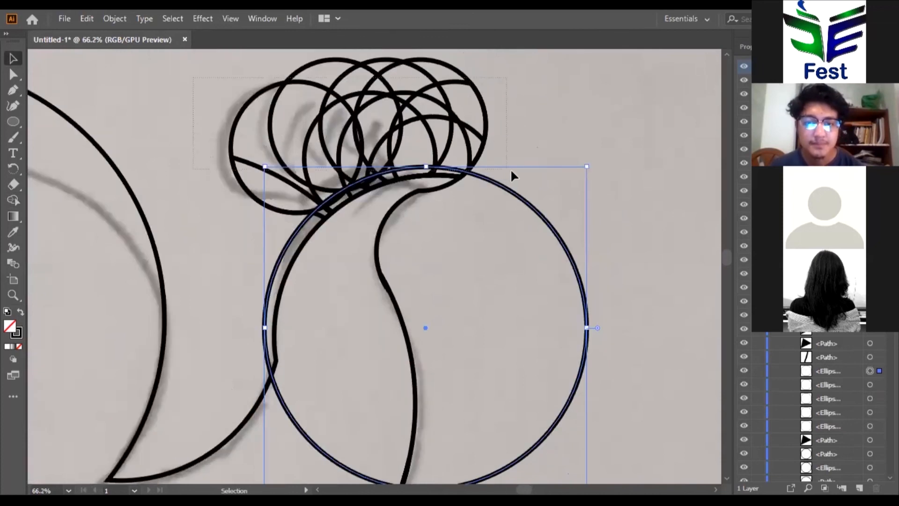
Select all comb circles together with the new head circle and activate Shape Builder
left_click(444, 143, "shift")
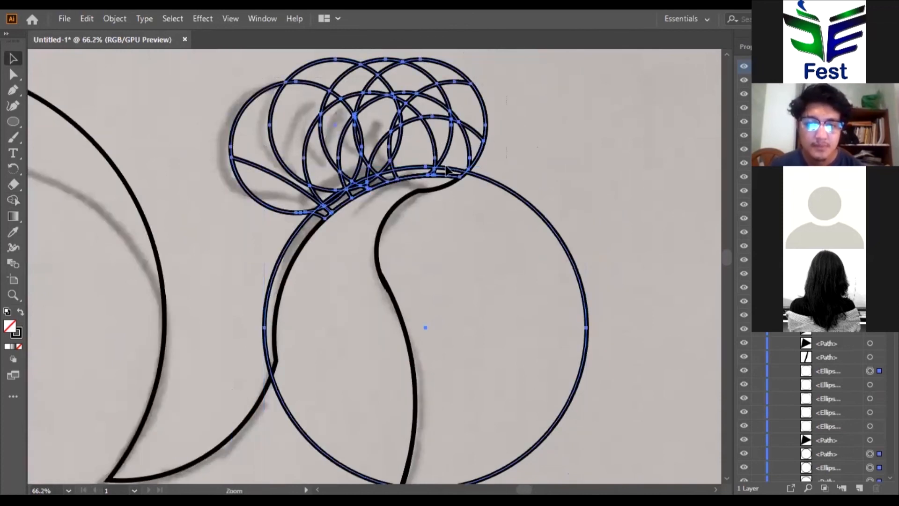
key("ctrl+plus")
scroll(238, 199, "down", 1)
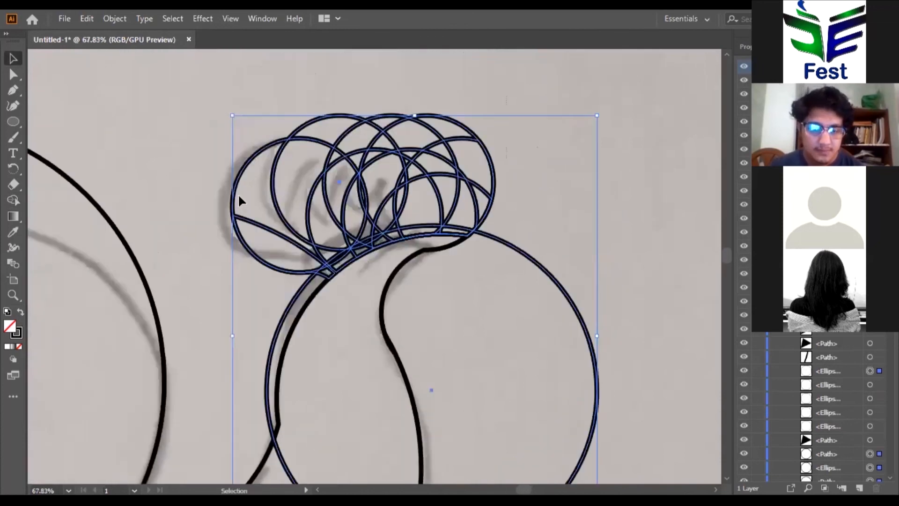
scroll(236, 180, "up", 1)
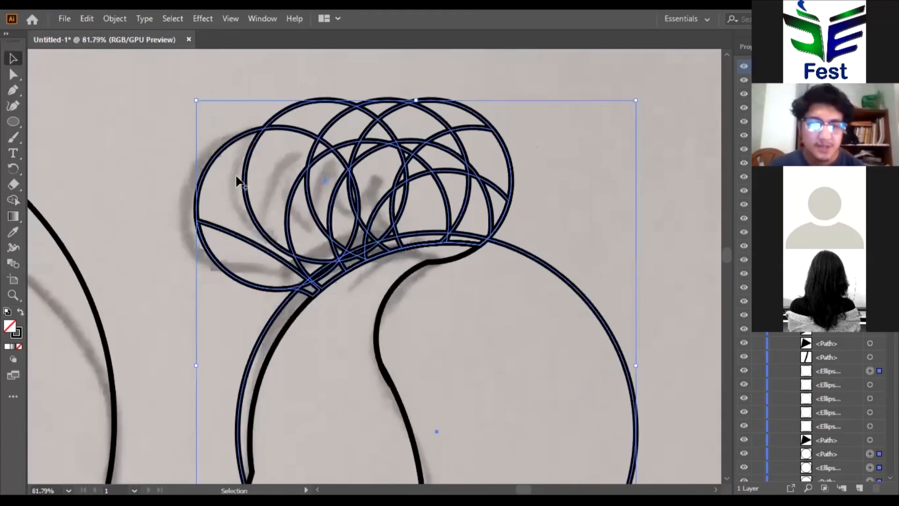
key("shift+m")
Try to merge the comb's rear crescent with the lower comb regions along the head circle
mouse_move(246, 243)
left_mouse_down()
mouse_move(295, 279)
mouse_move(319, 283)
mouse_move(304, 269)
left_mouse_up()
mouse_move(306, 224)
left_mouse_down()
mouse_move(325, 253)
mouse_move(382, 234)
left_mouse_up()
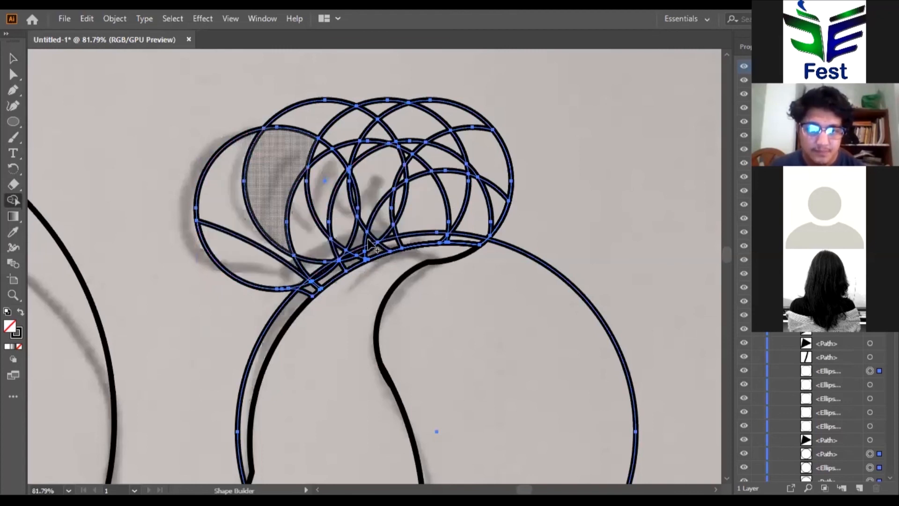
mouse_move(360, 240)
left_mouse_down()
mouse_move(328, 256)
mouse_move(310, 245)
mouse_move(310, 270)
mouse_move(276, 263)
mouse_move(313, 289)
mouse_move(336, 273)
left_mouse_up()
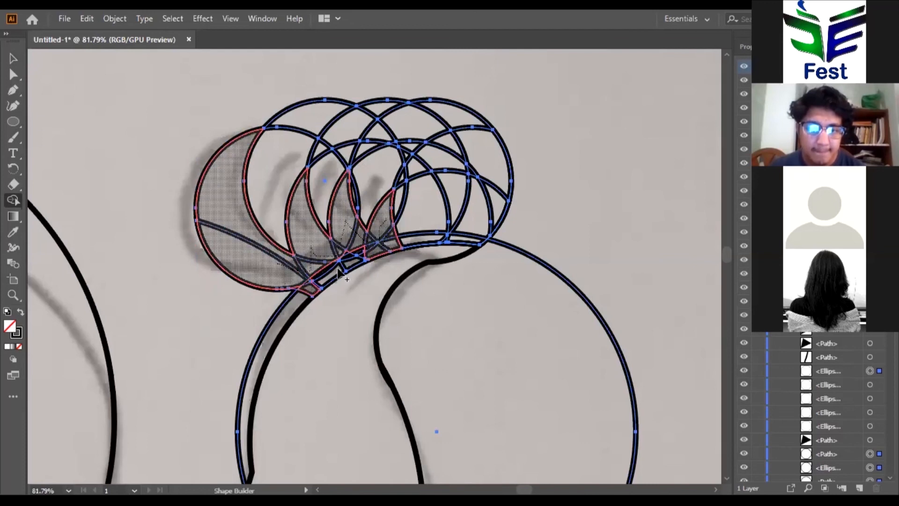
mouse_move(340, 286)
left_mouse_down()
mouse_move(328, 292)
mouse_move(258, 254)
mouse_move(313, 284)
left_mouse_up()
key("ctrl+z")
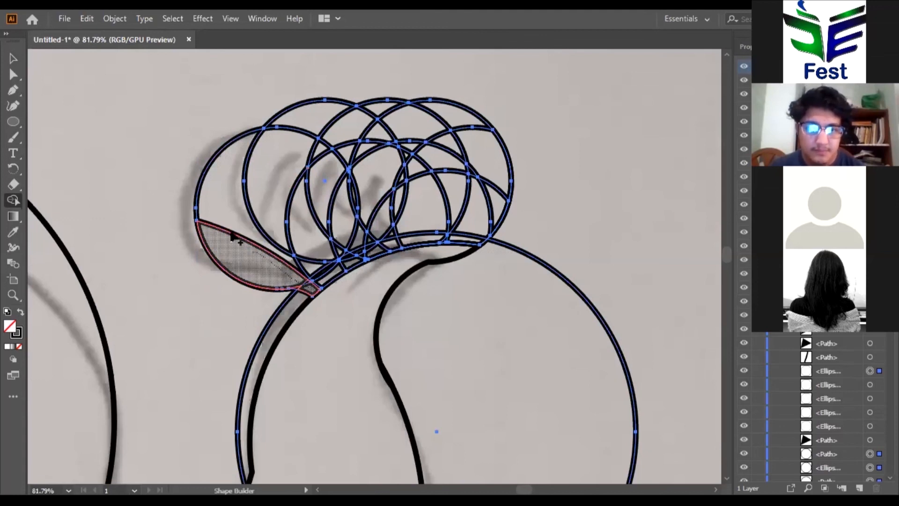
Merge the comb's rear crescent with the regions along its base and remove the head circle below it
mouse_move(221, 201)
left_mouse_down()
mouse_move(282, 264)
mouse_move(303, 263)
mouse_move(340, 216)
mouse_move(362, 234)
mouse_move(393, 233)
mouse_move(322, 301)
left_mouse_up()
scroll(321, 301, "up", 1)
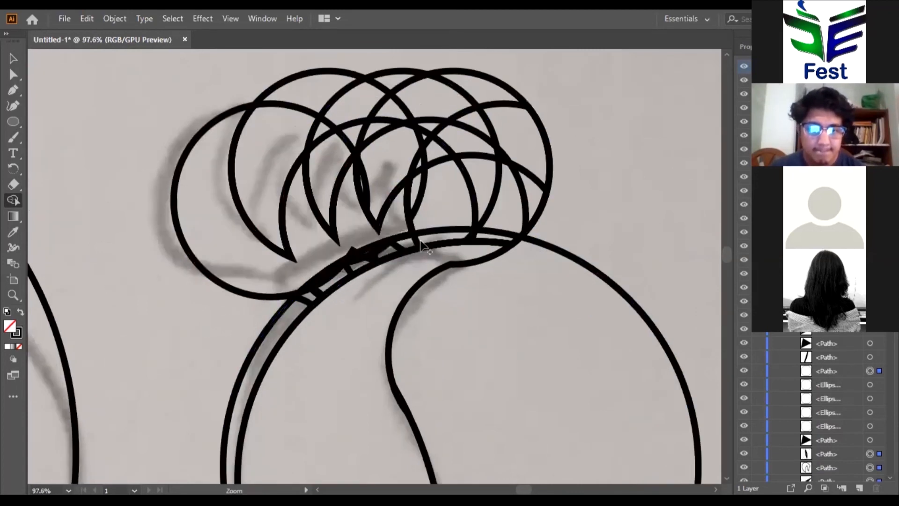
key("ctrl+a")
mouse_move(335, 283)
left_mouse_down()
mouse_move(436, 238)
mouse_move(488, 235)
mouse_move(526, 240)
mouse_move(565, 270)
mouse_move(486, 268)
mouse_move(359, 244)
mouse_move(342, 267)
mouse_move(295, 281)
mouse_move(402, 285)
mouse_move(303, 304)
mouse_move(303, 313)
mouse_move(335, 284)
left_mouse_up()
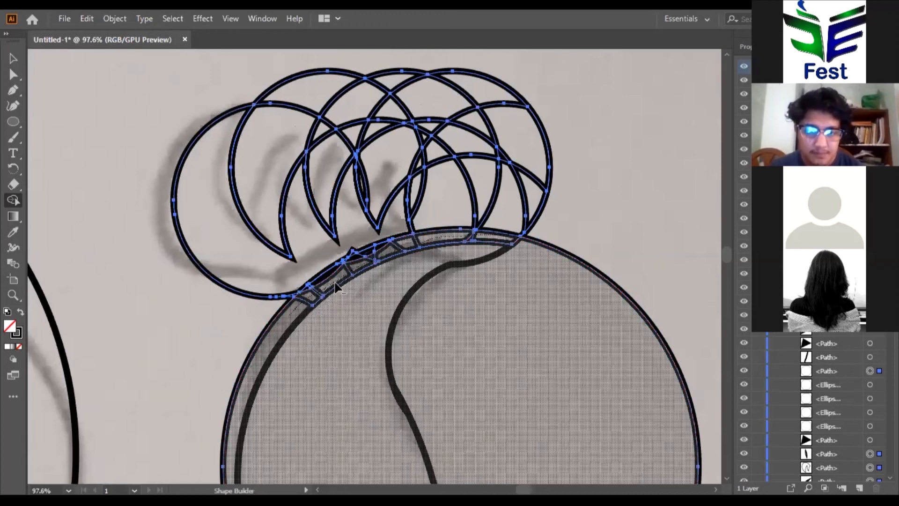
Merge the slivers along the comb's lower edge into the comb and delete the stray fragments beneath it
scroll(434, 249, "up", 4)
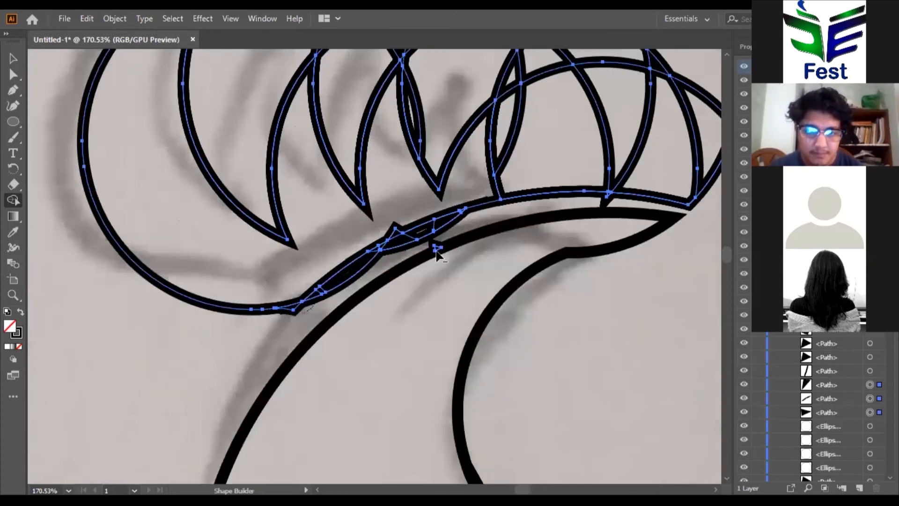
left_click(396, 232)
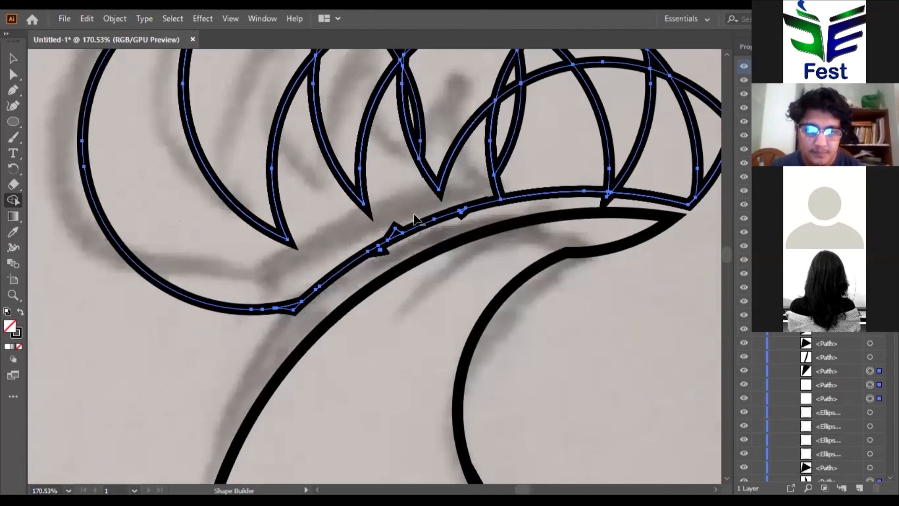
left_click(460, 212, "alt")
left_click(391, 236, "alt")
key("ctrl+space")
left_click_drag(374, 253, 404, 243)
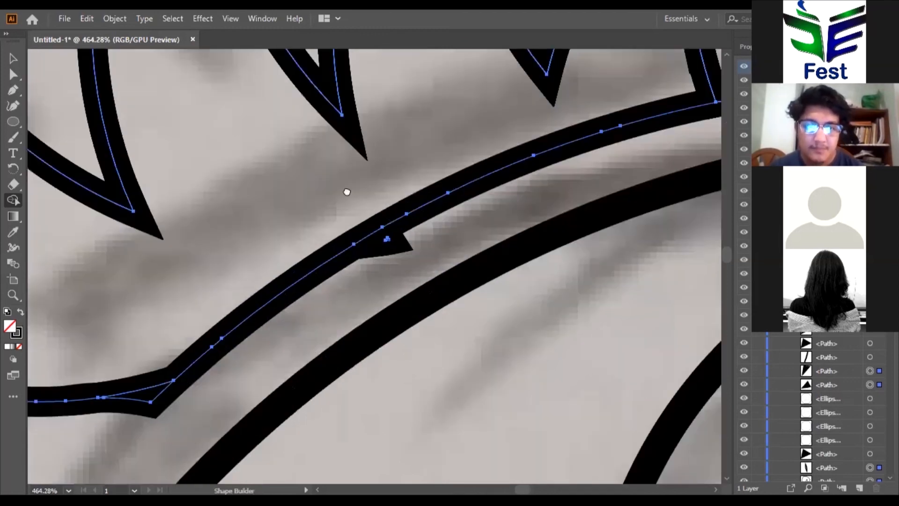
left_click(387, 240, "alt")
left_click_drag(181, 202, 343, 110)
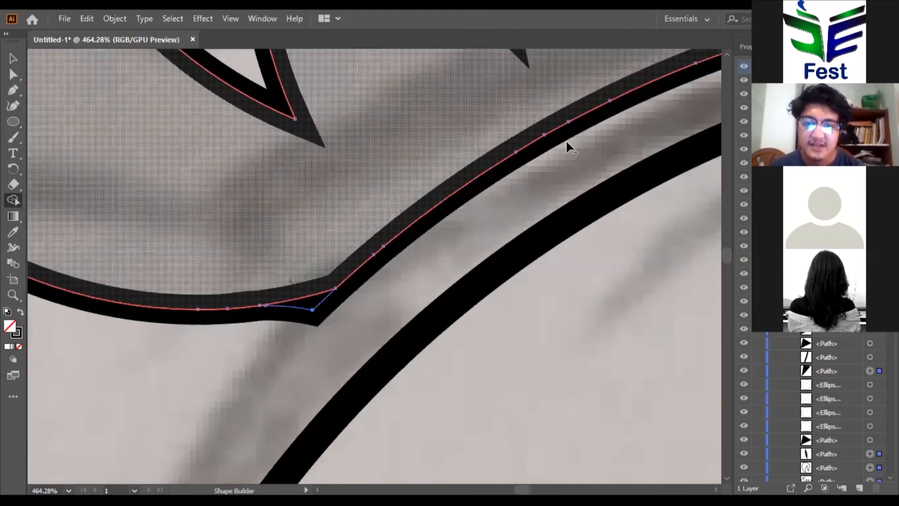
Delete the leftover circle regions above and in front of the comb's spikes and select the finished comb
scroll(511, 179, "down", 8)
mouse_move(607, 269)
left_mouse_down()
mouse_move(489, 235)
mouse_move(413, 184)
mouse_move(396, 198)
mouse_move(437, 215)
mouse_move(441, 230)
mouse_move(557, 203)
mouse_move(562, 189)
mouse_move(437, 163)
mouse_move(450, 172)
mouse_move(444, 184)
mouse_move(415, 149)
mouse_move(390, 169)
mouse_move(429, 165)
mouse_move(447, 189)
left_mouse_up()
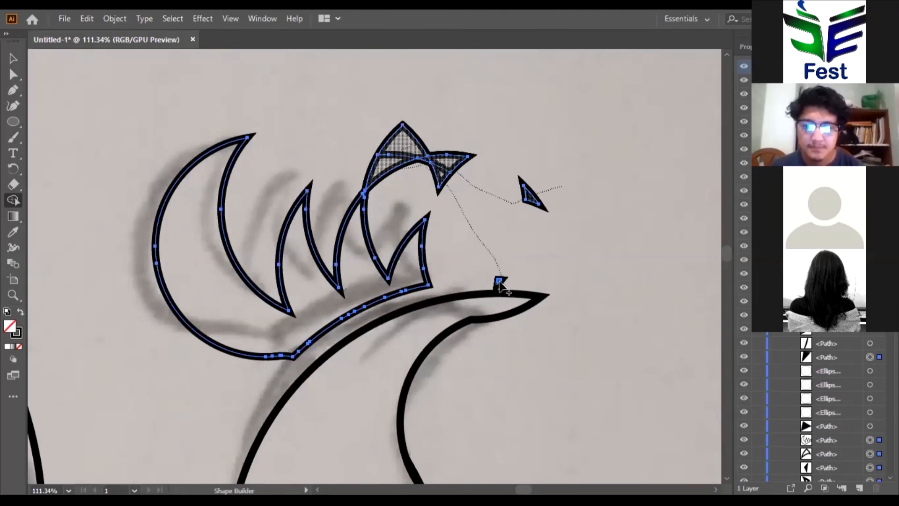
left_click_drag(498, 284, 500, 283)
left_click_drag(457, 252, 529, 227)
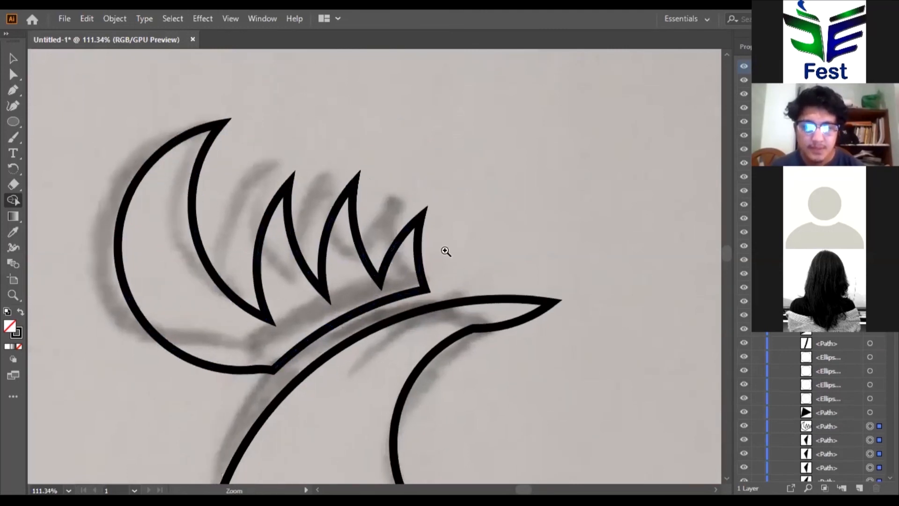
key("v")
left_click(416, 244)
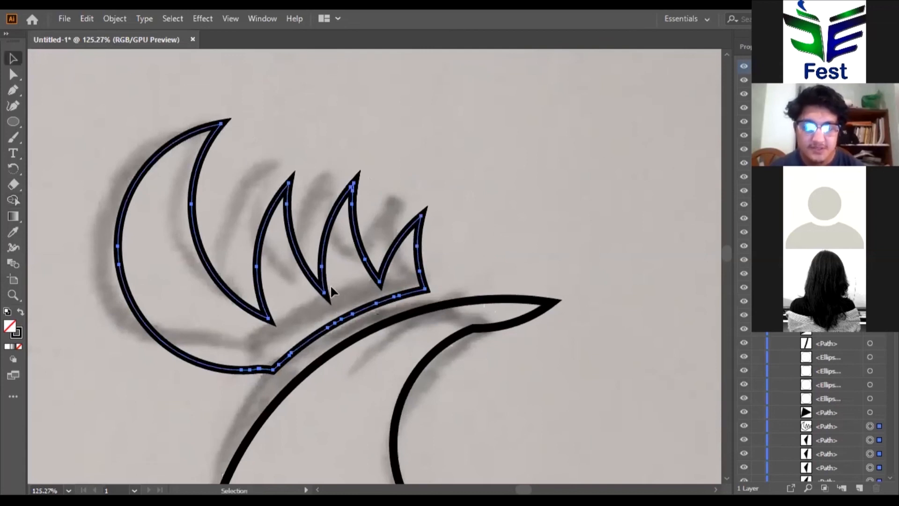
Place a copy of a small golden-ratio circle under the body, touching the underside at the leg sketch's front edge
left_click_drag(526, 228, 333, 269)
left_click_drag(440, 468, 443, 251)
left_click_drag(449, 251, 530, 251)
left_click_drag(398, 247, 316, 247)
left_click_drag(473, 253, 354, 253)
left_click_drag(492, 233, 421, 244)
left_click_drag(638, 223, 526, 241)
left_click_drag(396, 250, 452, 251)
left_click_drag(658, 220, 304, 262)
left_click_drag(291, 322, 644, 330)
left_click_drag(514, 215, 461, 396)
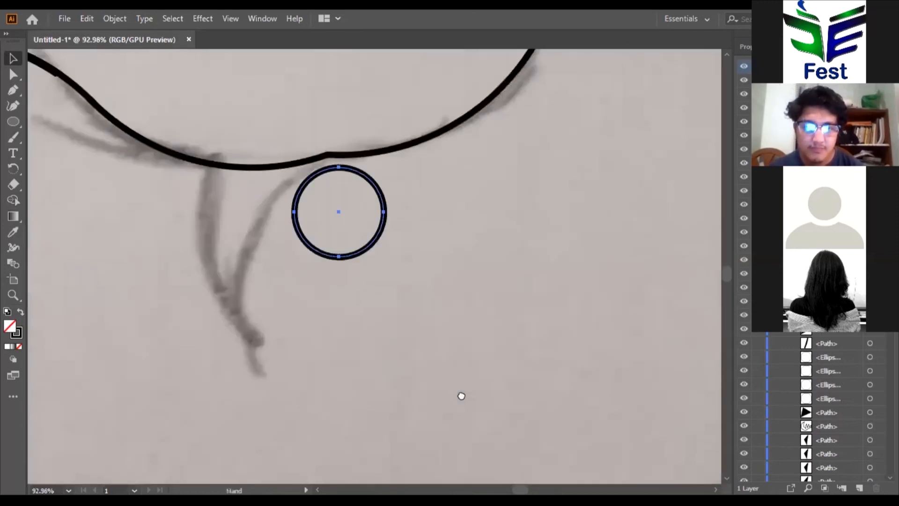
left_click_drag(320, 250, 323, 231)
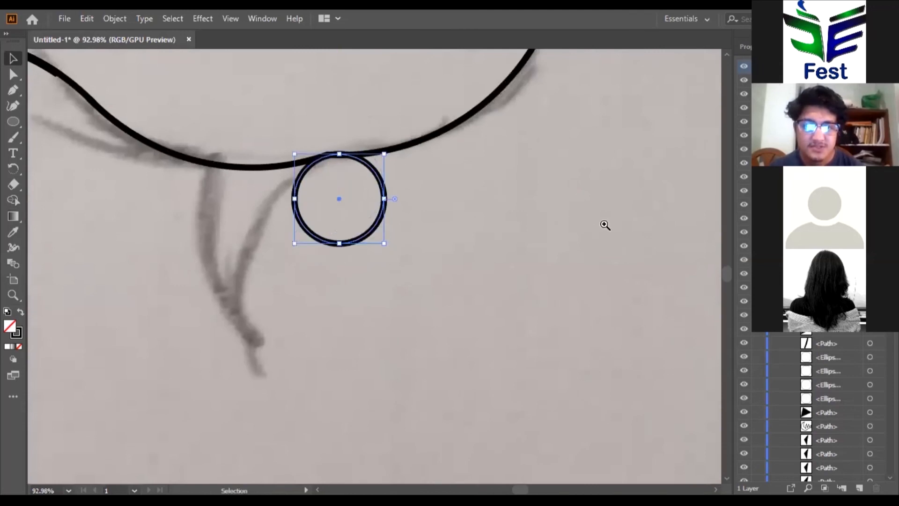
Place a second small golden-ratio circle under the body, on the tail side of the leg sketch
left_click_drag(569, 208, 433, 245)
left_click_drag(604, 225, 521, 274)
left_click_drag(389, 282, 450, 248)
left_click_drag(550, 217, 356, 246)
left_click_drag(520, 280, 225, 287)
Place a medium golden-ratio circle along the leg sketch's rear edge and a slightly offset duplicate along its front edge
left_click_drag(511, 240, 169, 285)
left_click_drag(684, 243, 134, 315)
key("ctrl+z")
left_click_drag(683, 243, 133, 316)
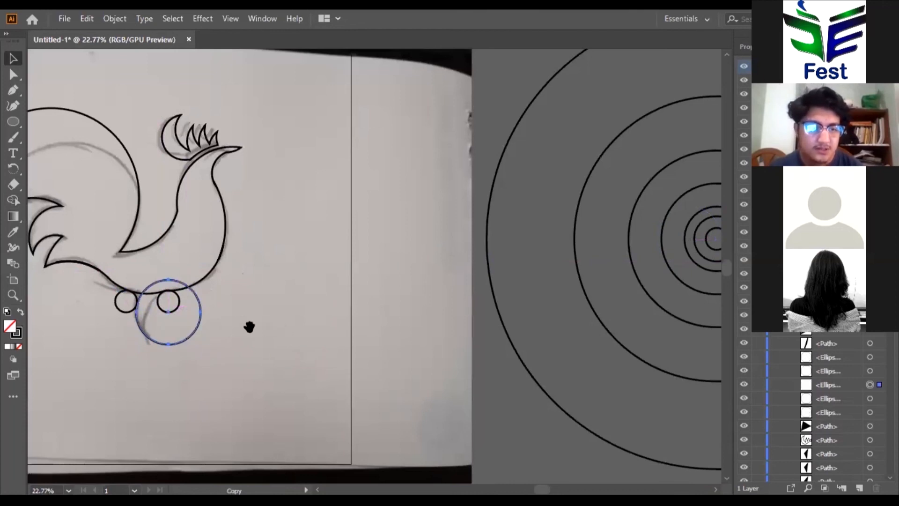
scroll(283, 334, "up", 1)
scroll(201, 321, "up", 3)
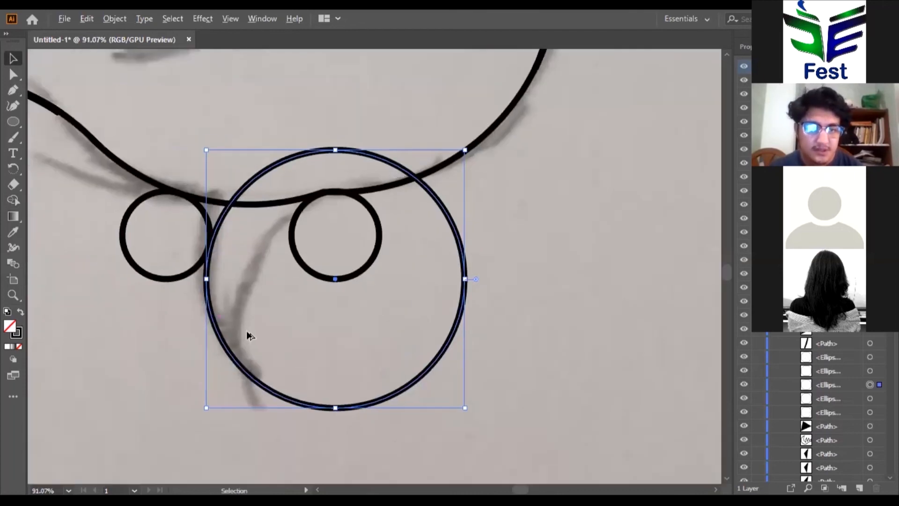
mouse_move(249, 337)
left_mouse_down()
mouse_move(250, 363)
mouse_move(241, 361)
mouse_move(253, 395)
left_mouse_up()
scroll(63, 190, "down", 3)
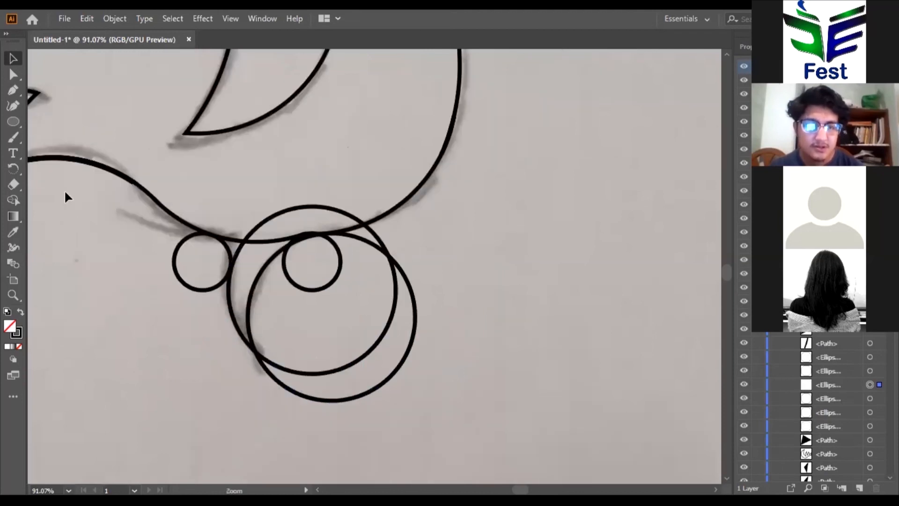
Move the combined tail and body outline aside from the leg circles
left_click_drag(63, 189, 531, 83)
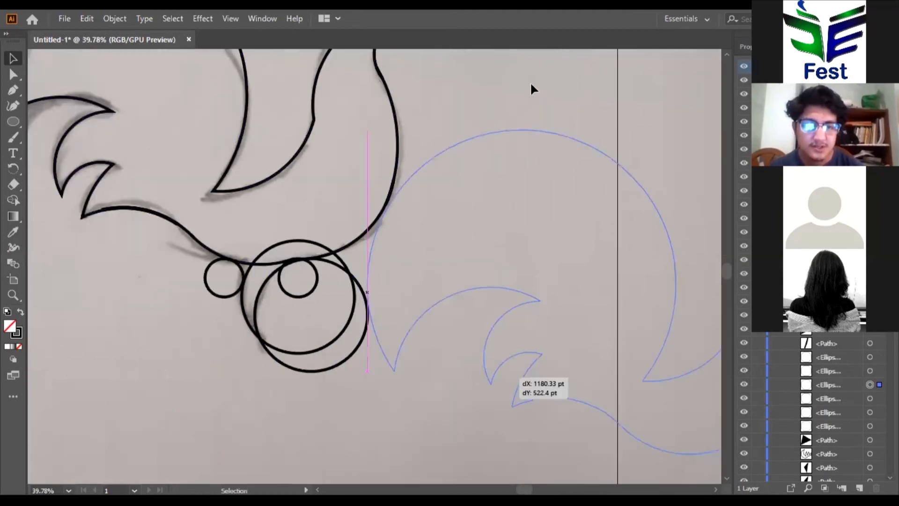